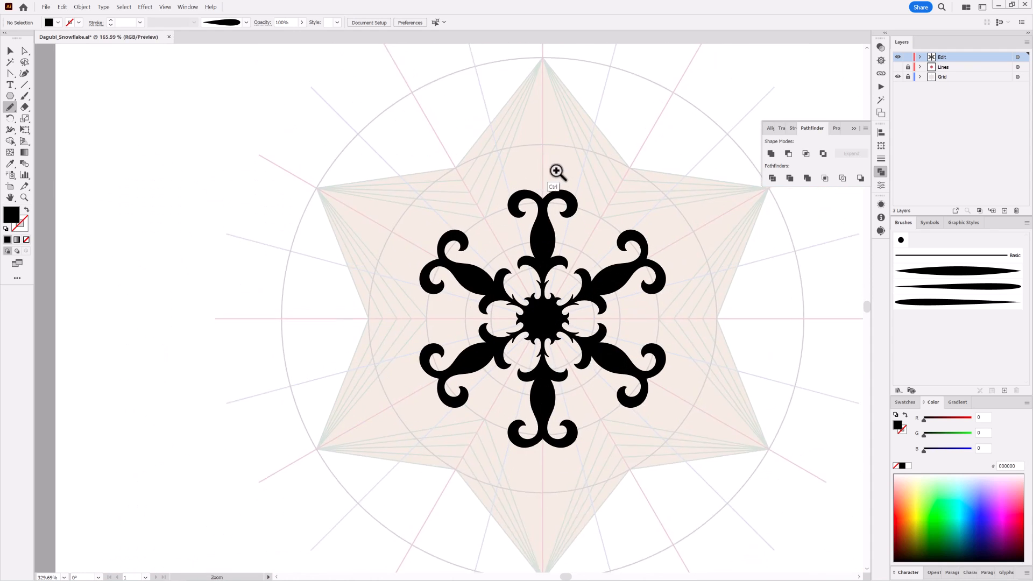
# Draw the arm's outer extension beyond its end curls with the Pencil tool, about 17 by 45 mm
pyautogui.moveTo(538, 201)
pyautogui.mouseDown()
pyautogui.moveTo(505, 302)
pyautogui.moveTo(506, 252)
pyautogui.moveTo(533, 234)
pyautogui.moveTo(496, 167)
pyautogui.moveTo(495, 298)
pyautogui.moveTo(517, 295)
pyautogui.mouseUp()
pyautogui.moveTo(622, 345)
pyautogui.mouseDown()
pyautogui.moveTo(562, 337)
pyautogui.moveTo(746, 417)
pyautogui.mouseUp()
pyautogui.moveTo(476, 350); pyautogui.dragTo(474, 254)
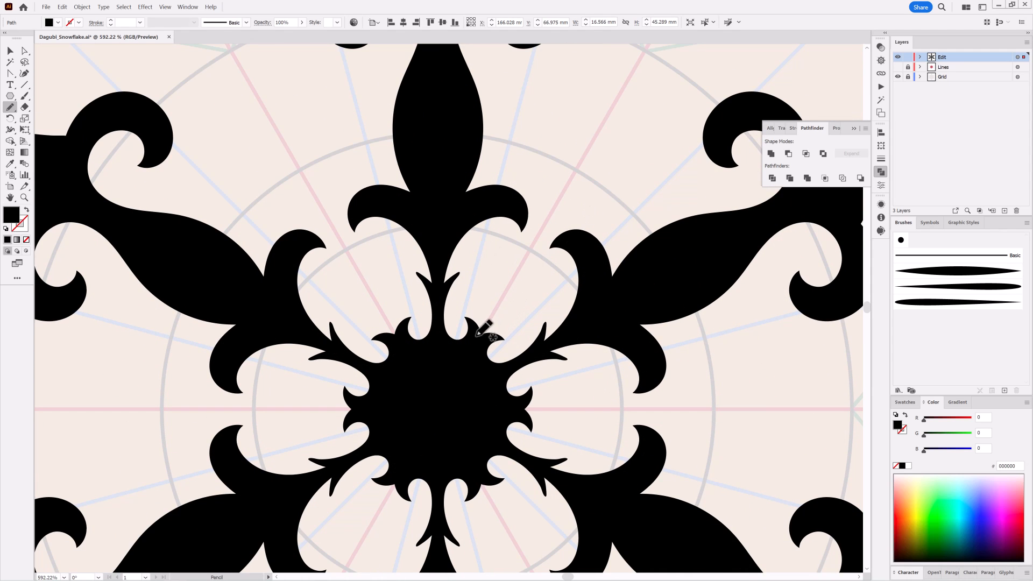
# Fill the gaps around the snowflake's centre with a pencilled teardrop about 4 by 5.6 mm, a round bud and small curls beside the arm
pyautogui.moveTo(476, 336)
pyautogui.mouseDown()
pyautogui.moveTo(495, 285)
pyautogui.moveTo(521, 288)
pyautogui.moveTo(484, 334)
pyautogui.mouseUp()
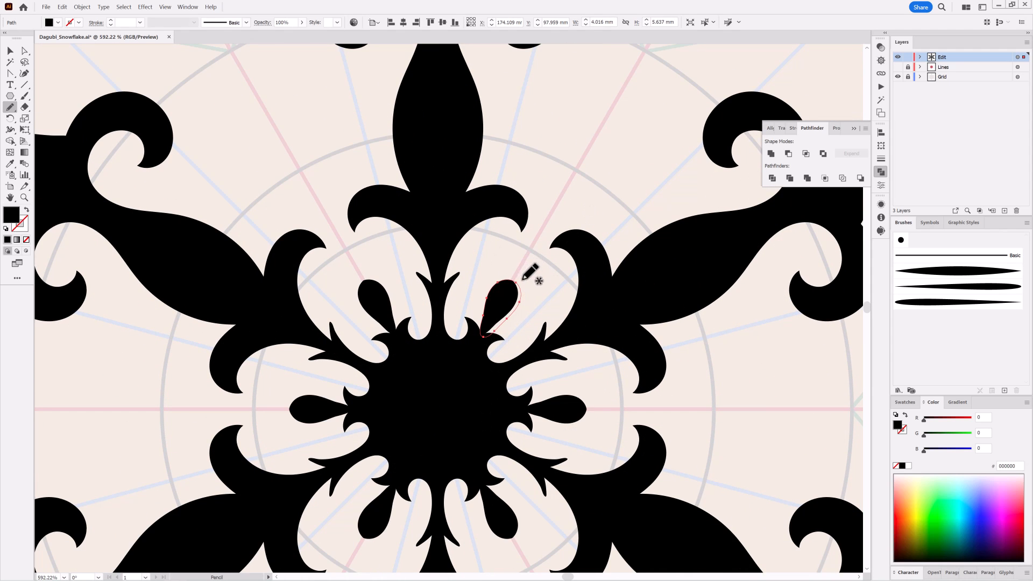
pyautogui.moveTo(522, 279)
pyautogui.mouseDown()
pyautogui.moveTo(511, 252)
pyautogui.moveTo(539, 259)
pyautogui.moveTo(521, 277)
pyautogui.mouseUp()
pyautogui.moveTo(442, 286)
pyautogui.mouseDown()
pyautogui.moveTo(458, 244)
pyautogui.moveTo(485, 232)
pyautogui.moveTo(500, 254)
pyautogui.mouseUp()
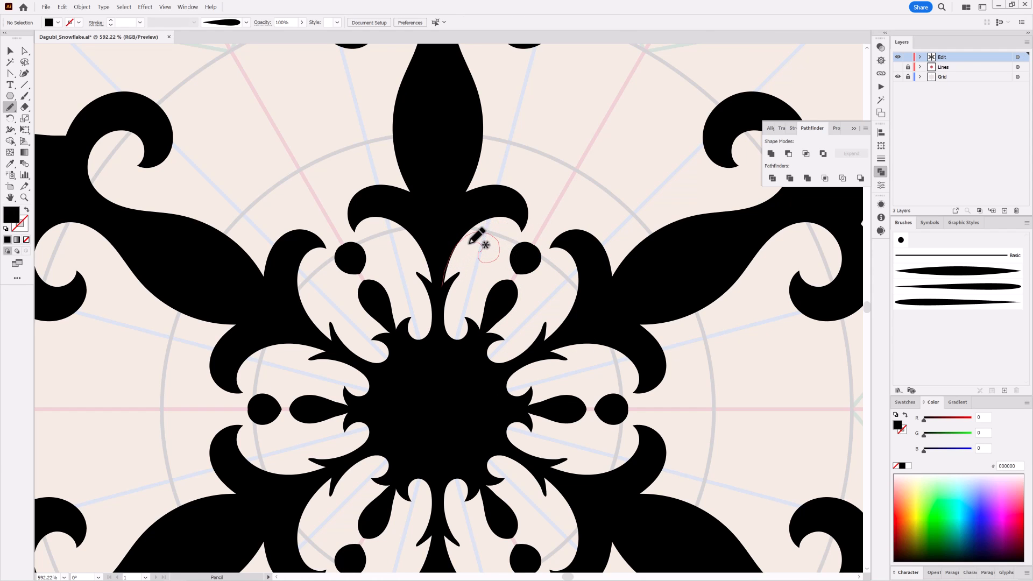
pyautogui.moveTo(444, 285); pyautogui.dragTo(444, 287)
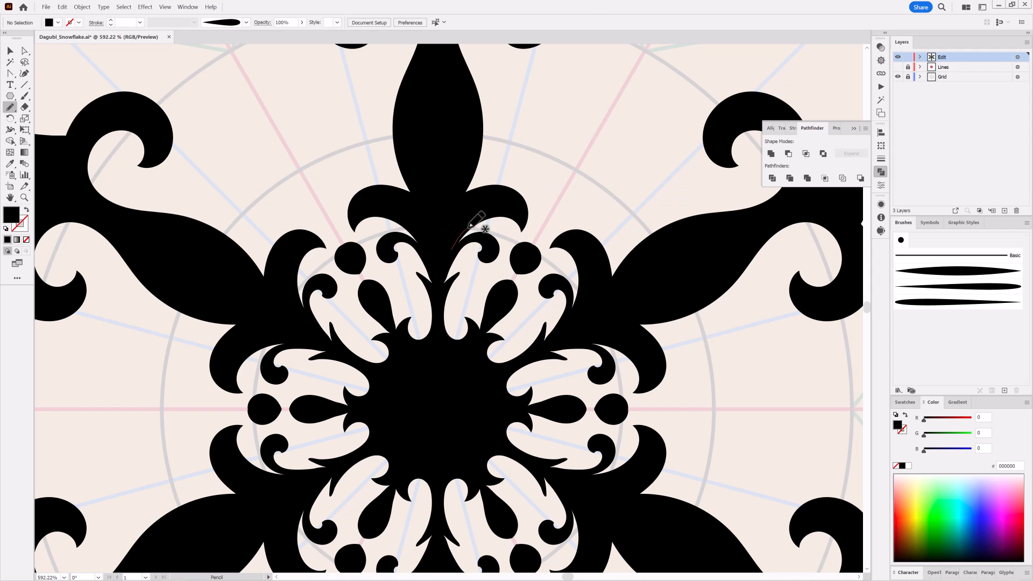
pyautogui.moveTo(475, 237); pyautogui.dragTo(452, 249)
pyautogui.hotkey('ctrl', 'shift', 'a')
# Draw a small inner curl under the arm's middle scroll and a rounded lobe on that scroll's outer shoulder
pyautogui.moveTo(623, 350)
pyautogui.mouseDown()
pyautogui.moveTo(544, 327)
pyautogui.moveTo(485, 357)
pyautogui.mouseUp()
pyautogui.moveTo(519, 256); pyautogui.dragTo(564, 309)
pyautogui.moveTo(468, 339); pyautogui.dragTo(458, 267)
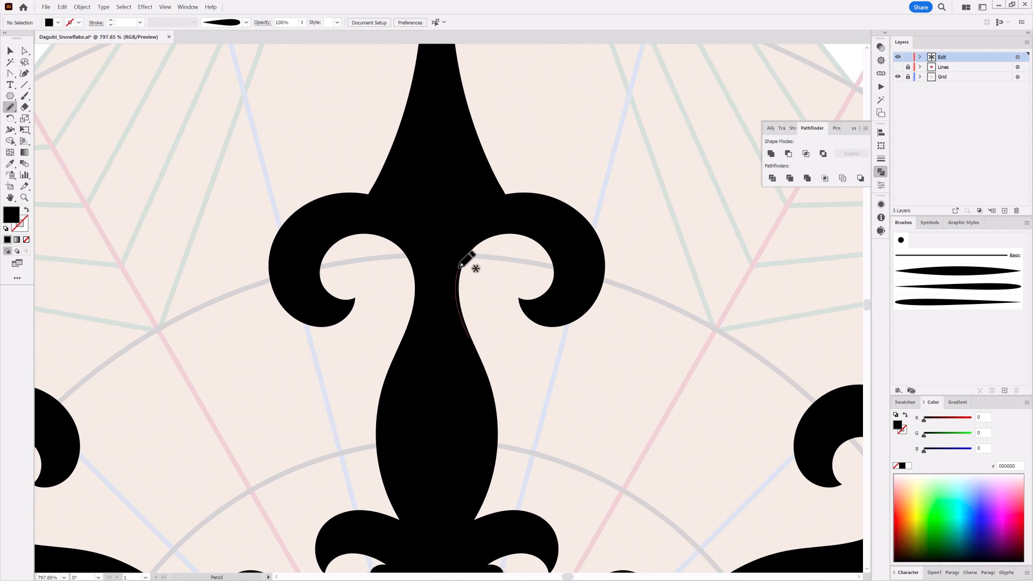
pyautogui.moveTo(511, 244)
pyautogui.mouseDown()
pyautogui.moveTo(518, 266)
pyautogui.moveTo(473, 257)
pyautogui.moveTo(469, 345)
pyautogui.mouseUp()
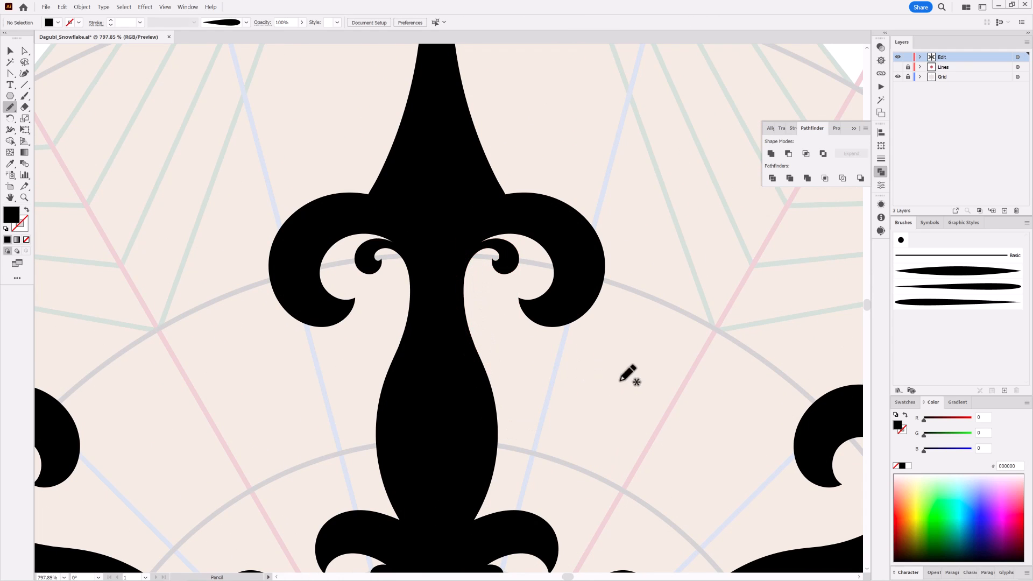
pyautogui.moveTo(479, 201)
pyautogui.mouseDown()
pyautogui.moveTo(547, 166)
pyautogui.moveTo(589, 196)
pyautogui.moveTo(487, 209)
pyautogui.moveTo(512, 200)
pyautogui.moveTo(508, 191)
pyautogui.moveTo(600, 208)
pyautogui.moveTo(609, 236)
pyautogui.moveTo(479, 215)
pyautogui.mouseUp()
pyautogui.keyDown('ctrl'); pyautogui.click(685, 352); pyautogui.keyUp('ctrl')
# Paint a scroll with a small upper lobe on the arm's narrow outer section, using the tapered brush and a 0.5 pt stroke
pyautogui.moveTo(645, 352); pyautogui.dragTo(625, 297)
pyautogui.moveTo(624, 297); pyautogui.dragTo(549, 316)
pyautogui.moveTo(514, 258); pyautogui.dragTo(560, 242)
pyautogui.moveTo(545, 234)
pyautogui.mouseDown()
pyautogui.moveTo(473, 272)
pyautogui.moveTo(490, 283)
pyautogui.mouseUp()
pyautogui.press('b')
pyautogui.click(904, 416)
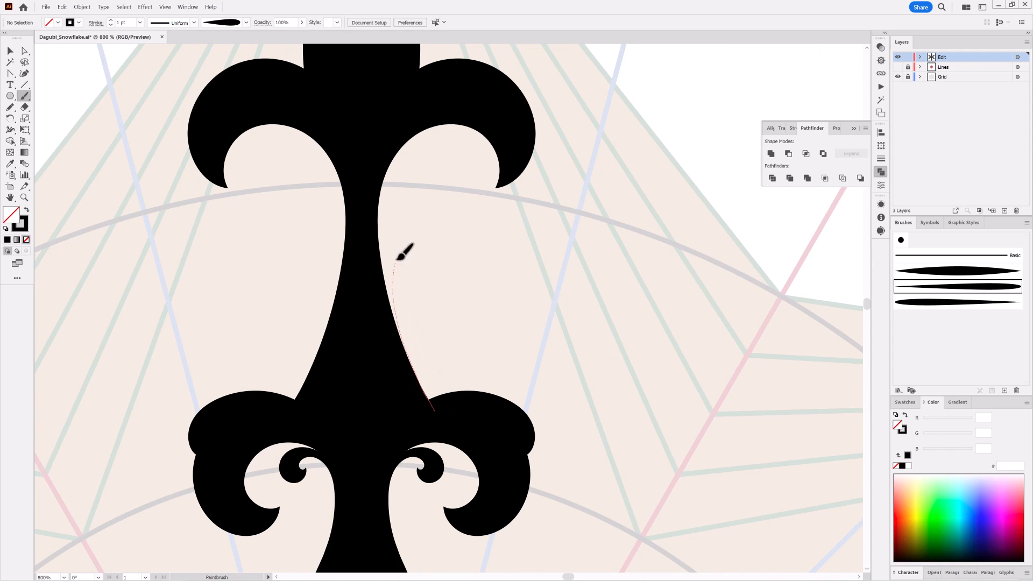
pyautogui.moveTo(446, 257); pyautogui.dragTo(447, 239)
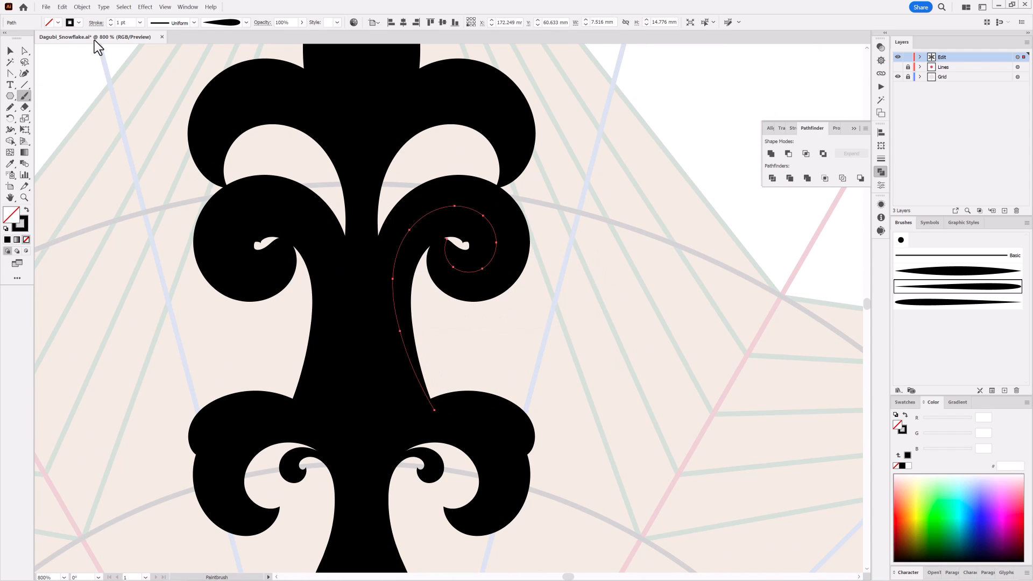
pyautogui.hotkey('ctrl', 'shift', 'a')
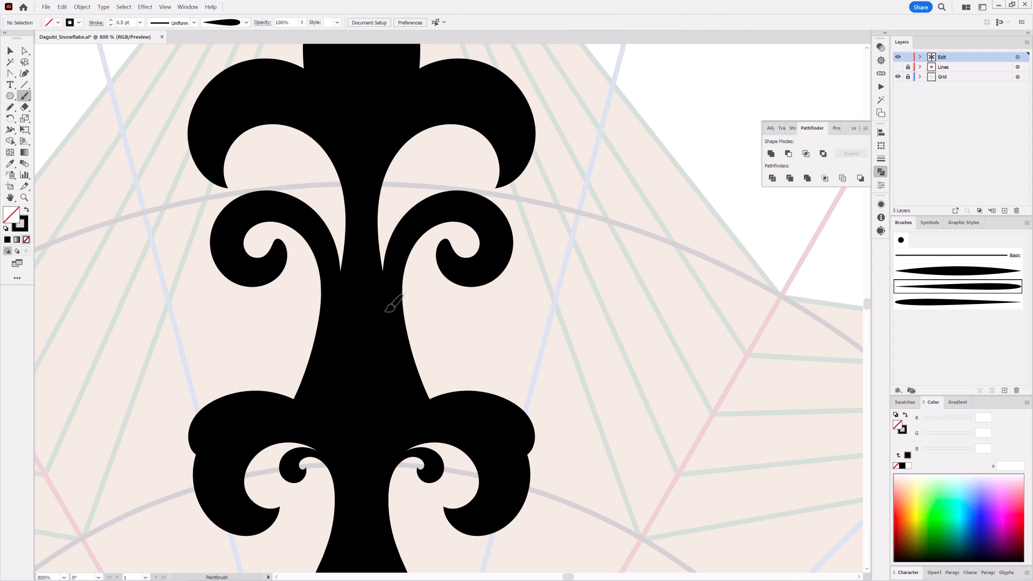
pyautogui.moveTo(452, 195); pyautogui.dragTo(455, 201)
# Paint a large curl and a straight central leaf in the gap between two arms, and set the leaf's stroke to 0.75 pt
pyautogui.moveTo(708, 351)
pyautogui.mouseDown()
pyautogui.moveTo(676, 315)
pyautogui.moveTo(683, 339)
pyautogui.mouseUp()
pyautogui.moveTo(645, 296); pyautogui.dragTo(665, 347)
pyautogui.moveTo(474, 342); pyautogui.dragTo(498, 345)
pyautogui.moveTo(498, 344)
pyautogui.mouseDown()
pyautogui.moveTo(507, 362)
pyautogui.moveTo(522, 293)
pyautogui.mouseUp()
pyautogui.moveTo(523, 292); pyautogui.dragTo(508, 299)
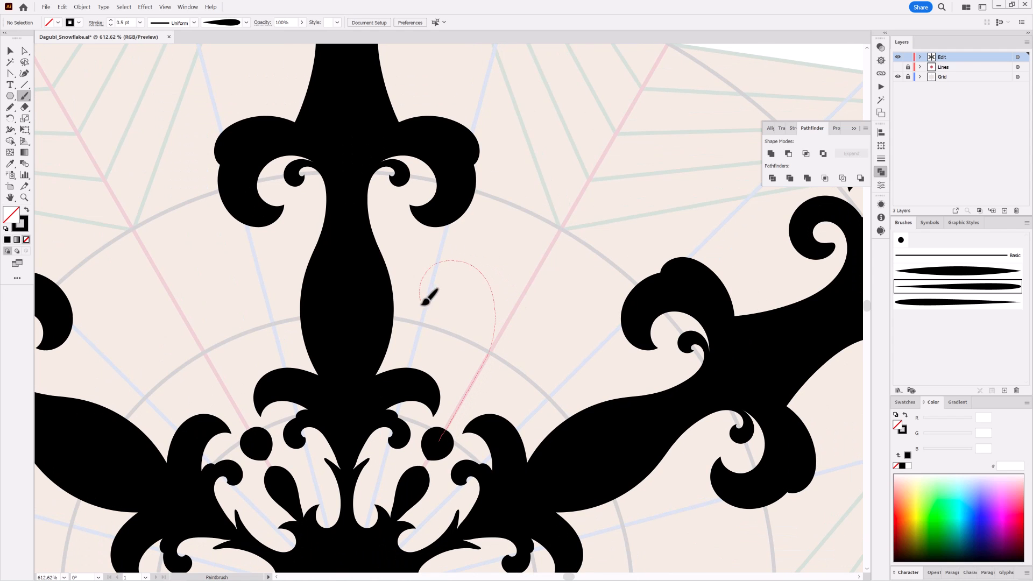
pyautogui.moveTo(422, 305); pyautogui.dragTo(463, 300)
pyautogui.moveTo(576, 410); pyautogui.dragTo(549, 420)
pyautogui.moveTo(520, 318)
pyautogui.mouseDown()
pyautogui.moveTo(496, 385)
pyautogui.moveTo(544, 349)
pyautogui.mouseUp()
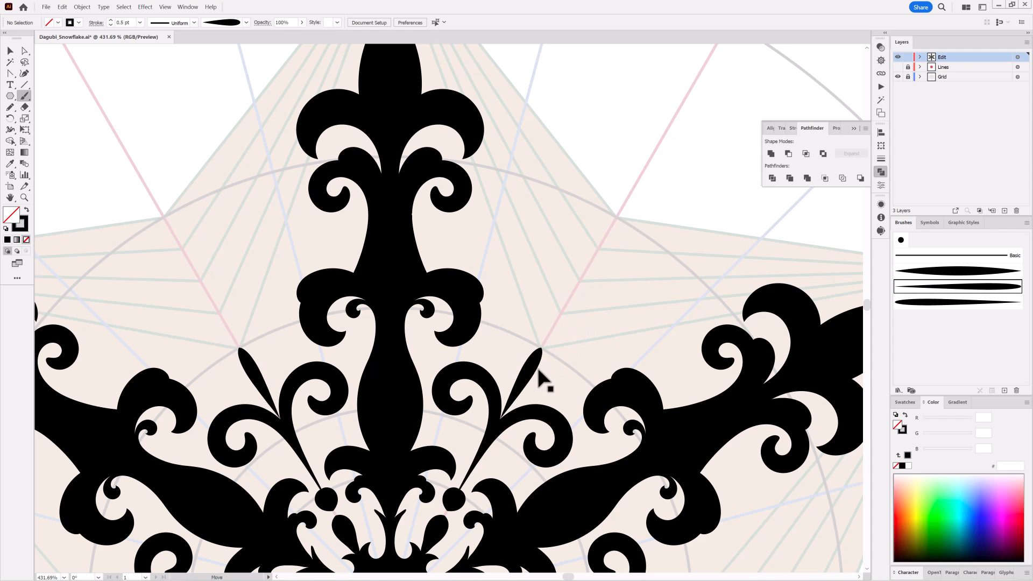
pyautogui.hotkey('ctrl', 'shift', 'a')
# Paint a small scroll about 6.8 by 8.5 mm on the arm above its middle shoulder curls and set its stroke to 0.5 pt
pyautogui.moveTo(669, 390); pyautogui.dragTo(619, 372)
pyautogui.moveTo(673, 447); pyautogui.dragTo(612, 303)
pyautogui.moveTo(560, 199)
pyautogui.mouseDown()
pyautogui.moveTo(596, 218)
pyautogui.moveTo(515, 217)
pyautogui.moveTo(536, 218)
pyautogui.mouseUp()
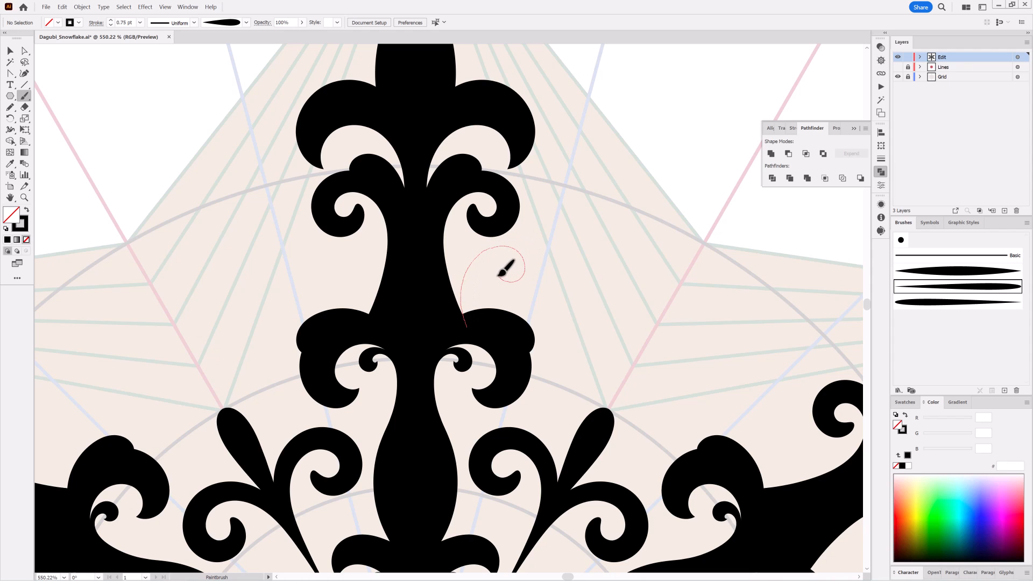
pyautogui.moveTo(499, 275); pyautogui.dragTo(504, 279)
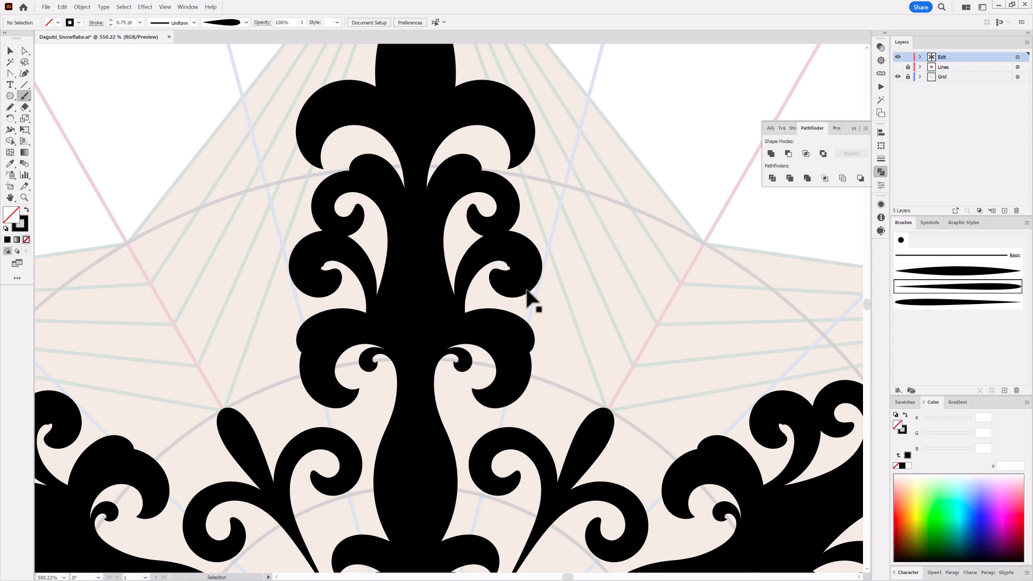
pyautogui.click(110, 25)
# Shrink and rotate the new small scroll to about 4.1 by 7.2 mm and shift it to sit against the arm
pyautogui.moveTo(524, 252)
pyautogui.mouseDown()
pyautogui.moveTo(499, 277)
pyautogui.moveTo(515, 302)
pyautogui.moveTo(497, 255)
pyautogui.mouseUp()
pyautogui.keyDown('ctrl'); pyautogui.click(626, 226); pyautogui.keyUp('ctrl')
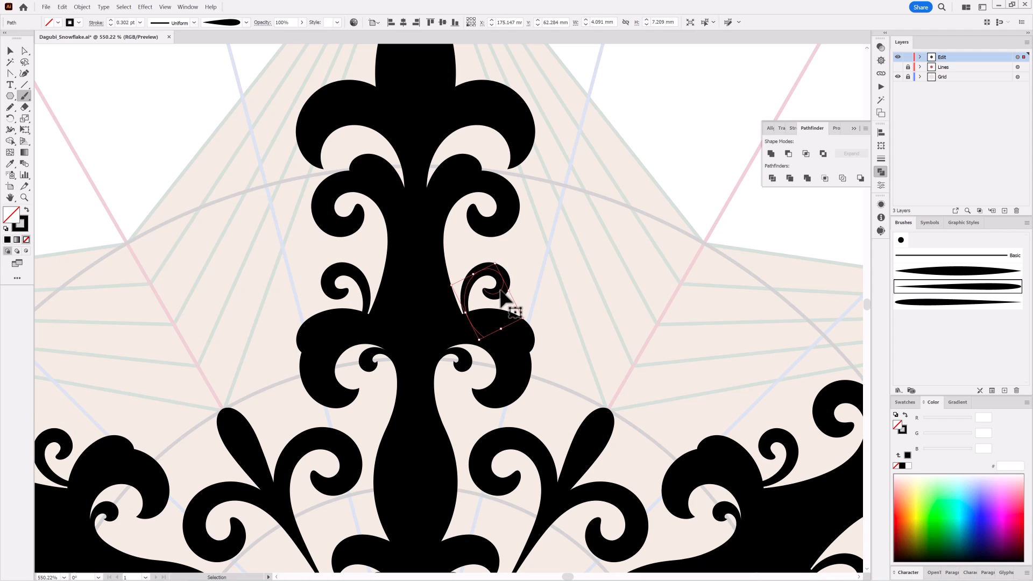
pyautogui.moveTo(500, 291); pyautogui.dragTo(496, 288)
pyautogui.keyDown('ctrl'); pyautogui.click(584, 221); pyautogui.keyUp('ctrl')
# Add two filled circles beside the arm with the Ellipse tool, one about 2.9 mm above the small scroll and one about 3.1 mm near the lower bulge
pyautogui.click(11, 97)
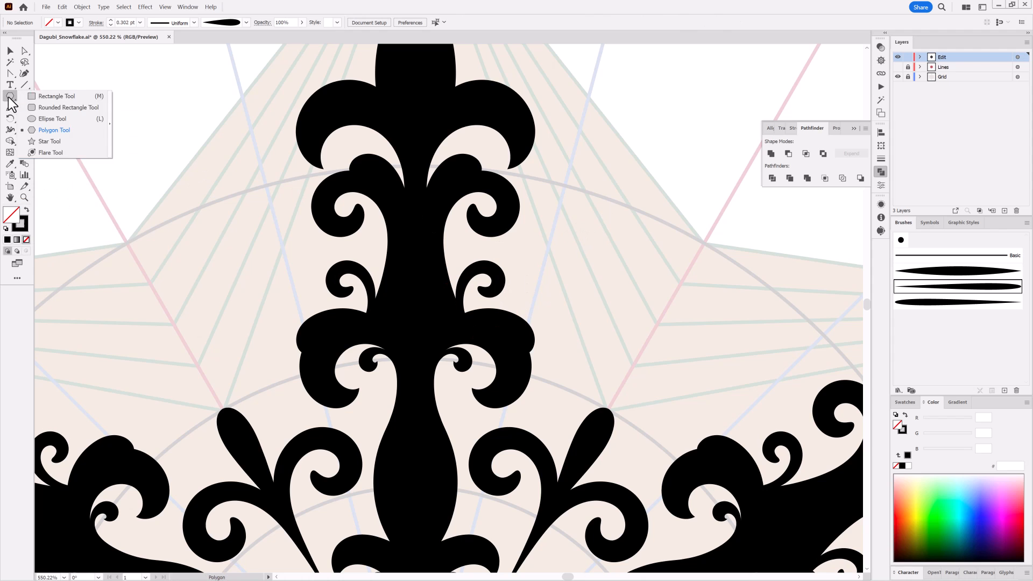
pyautogui.click(49, 120)
pyautogui.click(905, 416)
pyautogui.moveTo(447, 232)
pyautogui.mouseDown()
pyautogui.moveTo(488, 269)
pyautogui.moveTo(475, 260)
pyautogui.mouseUp()
pyautogui.scroll(-4, 473, 373)
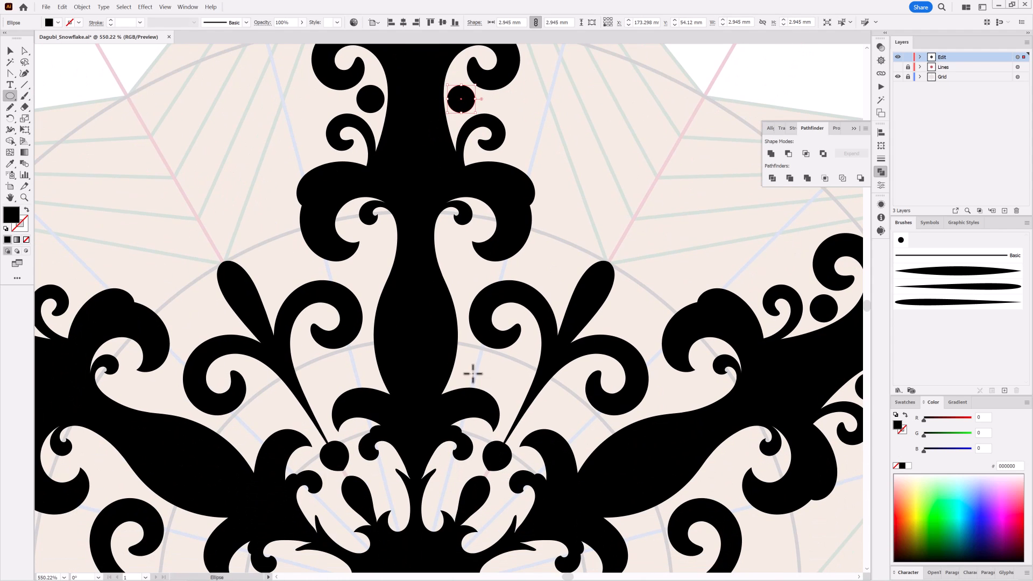
pyautogui.moveTo(465, 355); pyautogui.dragTo(490, 380)
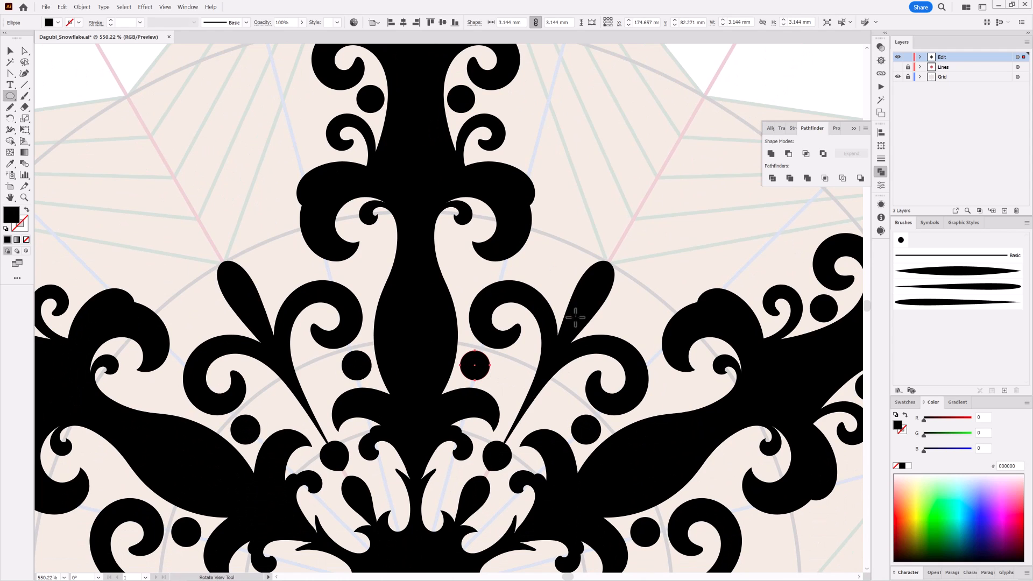
pyautogui.keyDown('ctrl'); pyautogui.click(591, 226); pyautogui.keyUp('ctrl')
# Paint two small leaf strokes beside the central leaf between the arms, using the tapered brush at 0.25 pt
pyautogui.click(939, 288)
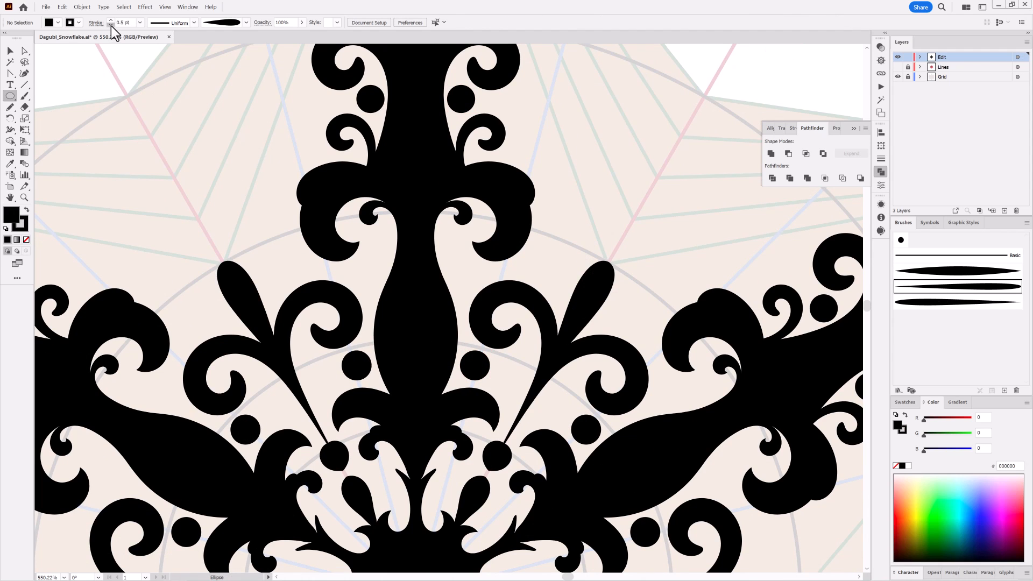
pyautogui.press('b')
pyautogui.moveTo(560, 310); pyautogui.dragTo(534, 261)
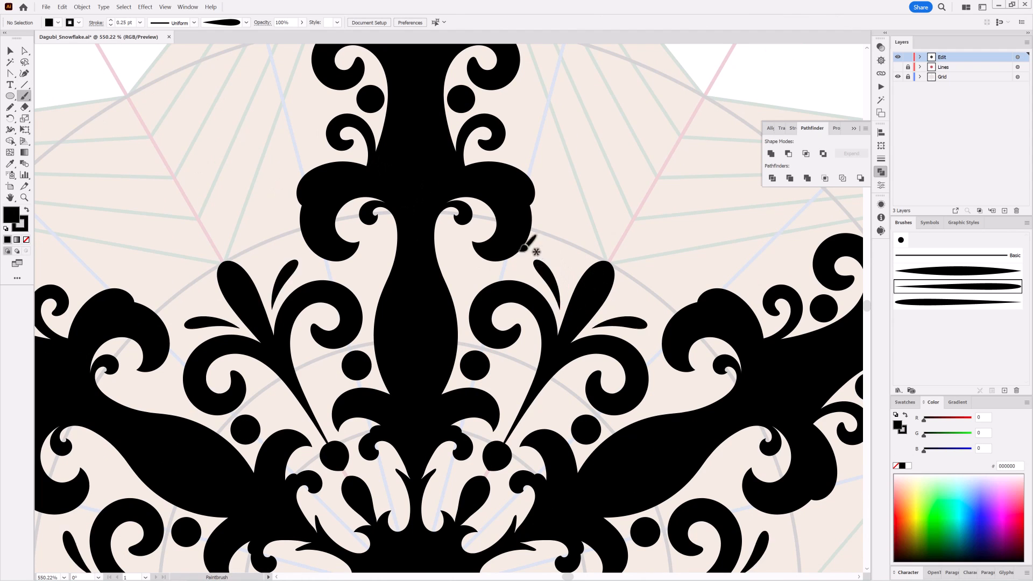
pyautogui.moveTo(567, 293); pyautogui.dragTo(564, 258)
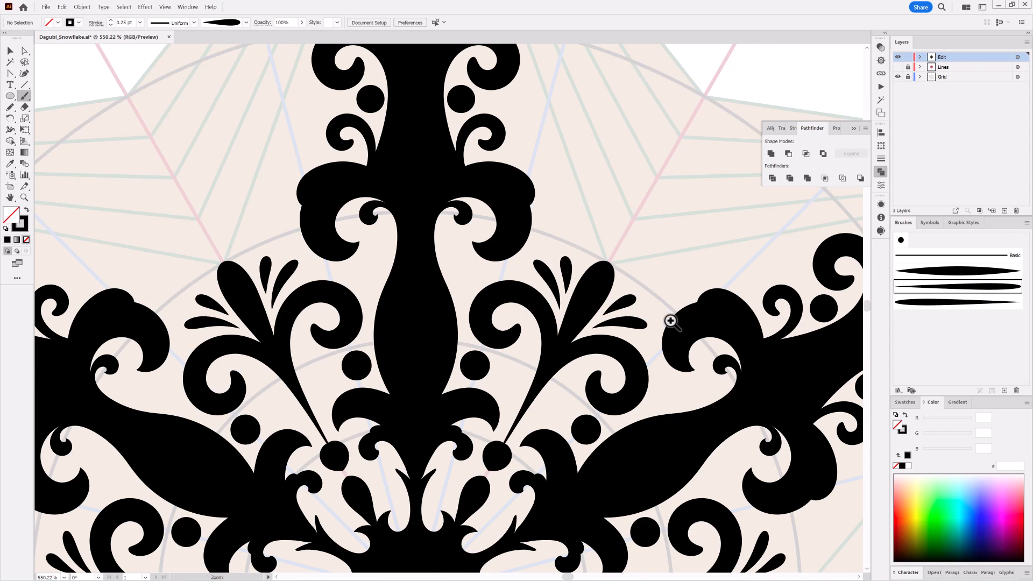
# Hide the Grid layer and duplicate the Edit layer, keeping the copy hidden as a backup
pyautogui.moveTo(671, 322); pyautogui.dragTo(592, 266)
pyautogui.moveTo(540, 214); pyautogui.dragTo(583, 339)
pyautogui.hotkey('ctrl', '0')
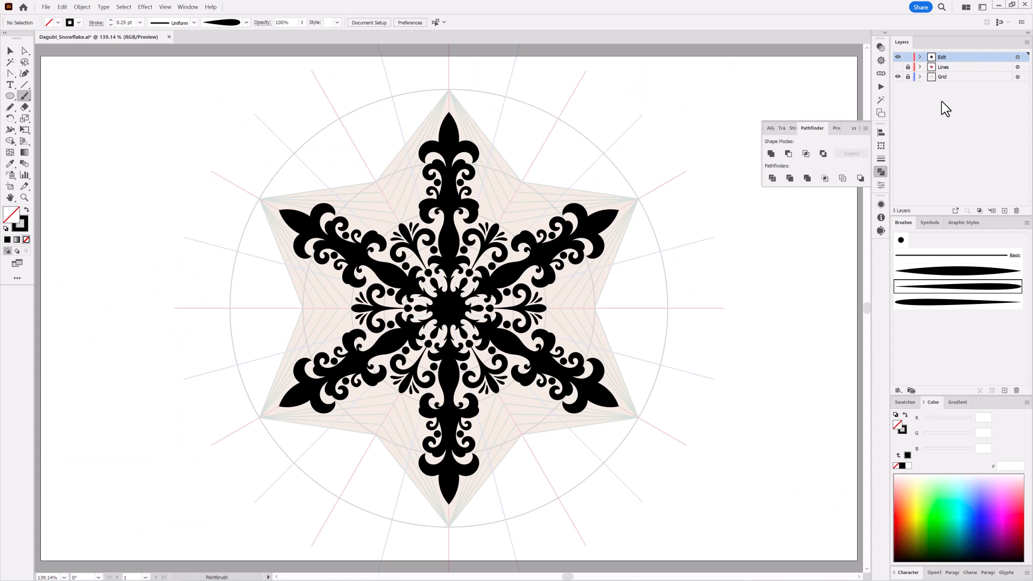
pyautogui.click(897, 77)
pyautogui.moveTo(991, 57); pyautogui.dragTo(1005, 211)
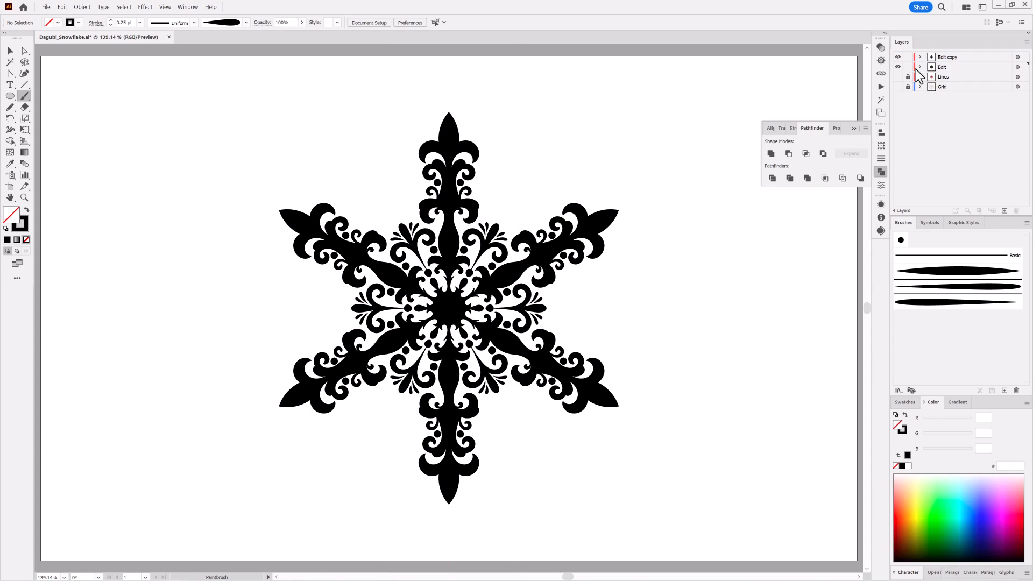
pyautogui.click(897, 57)
# Select the Edit layer's artwork, expand its appearance and expand the resulting objects
pyautogui.click(1017, 67)
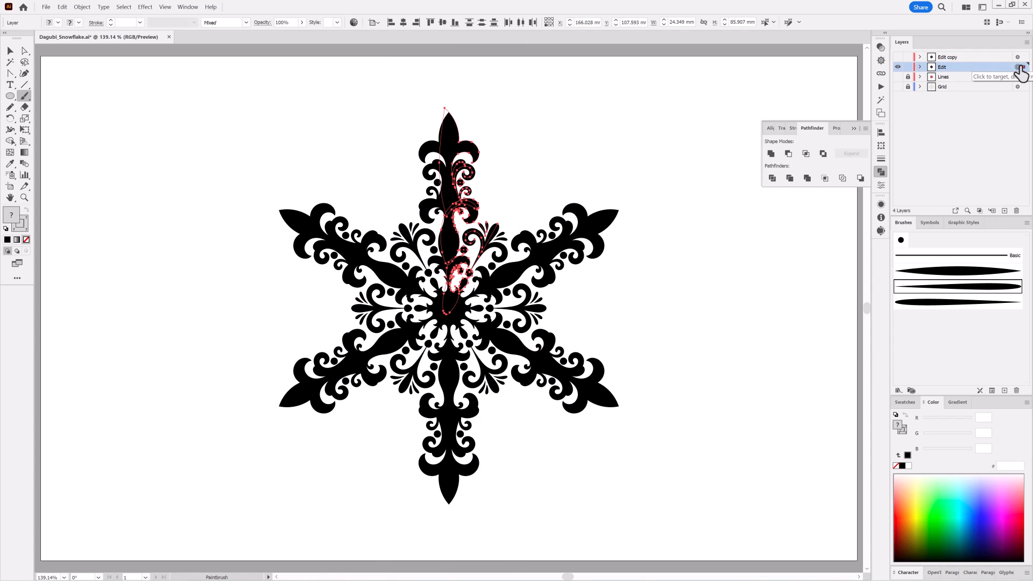
pyautogui.click(82, 7)
pyautogui.click(94, 114)
pyautogui.click(80, 7)
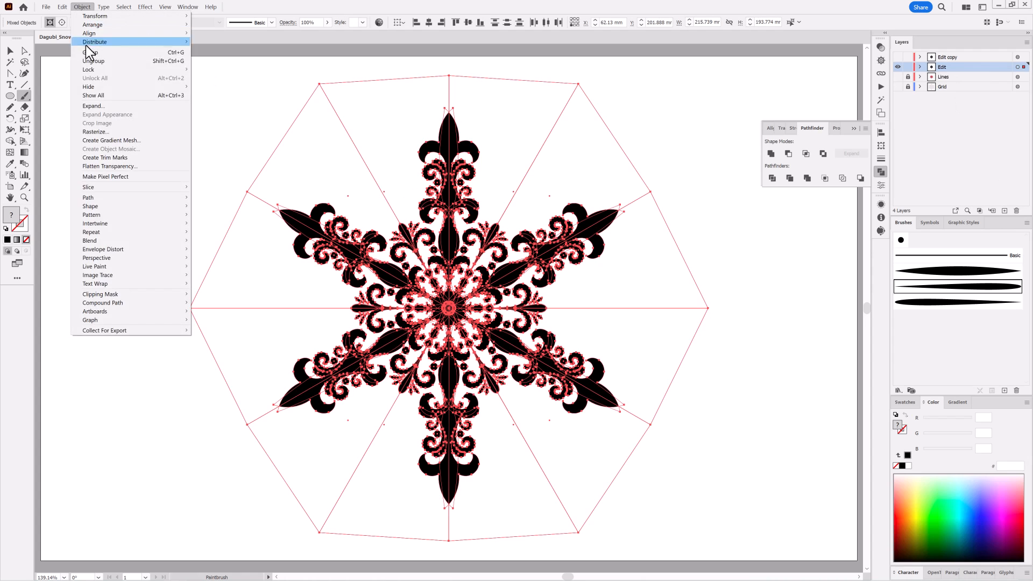
pyautogui.click(93, 106)
# Select all expanded artwork on the Edit layer and combine it with the Pathfinder Merge operation
pyautogui.click(1018, 68)
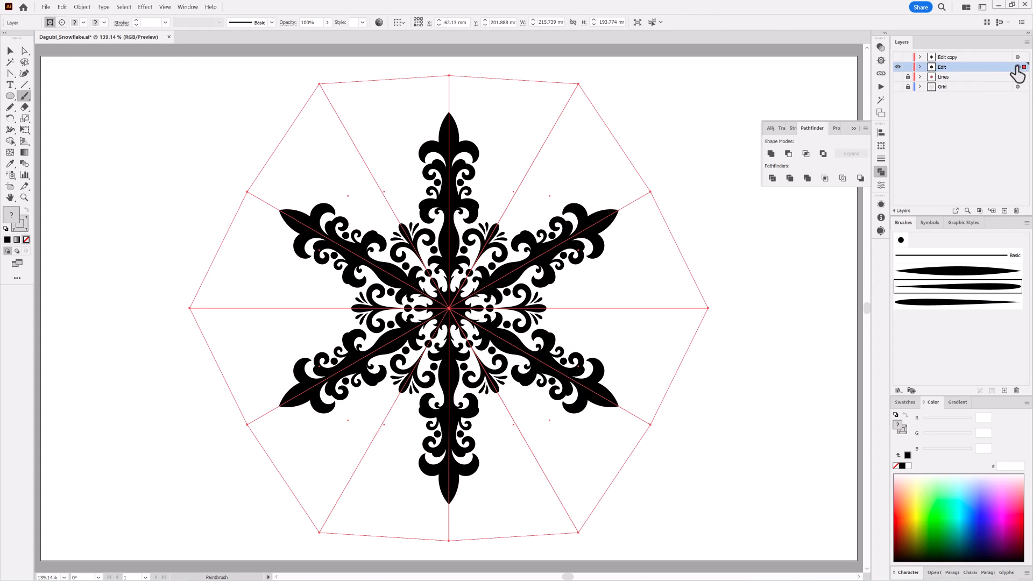
pyautogui.click(881, 172)
pyautogui.click(808, 178)
# Select everything except the black snowflake to clear leftover paths, and check the Edit layer's contents
pyautogui.click(10, 62)
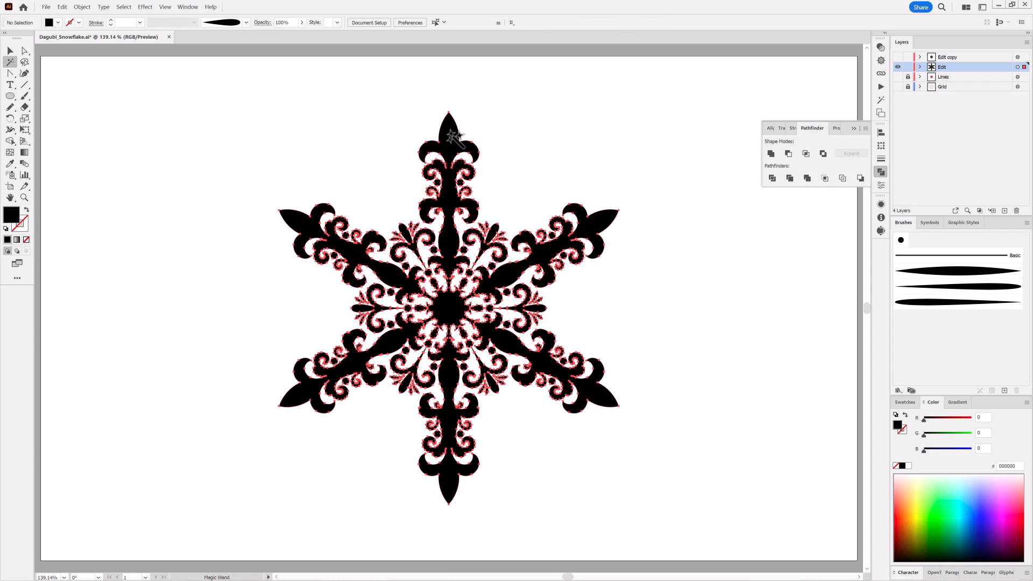
pyautogui.click(124, 7)
pyautogui.click(132, 51)
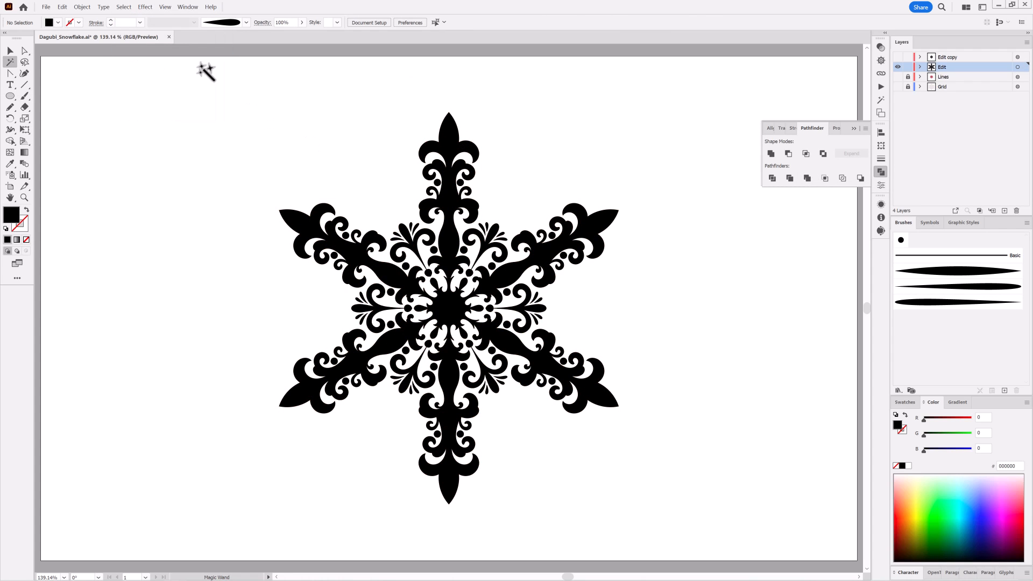
pyautogui.click(920, 67)
pyautogui.click(930, 76)
pyautogui.click(930, 76)
pyautogui.click(920, 67)
# Scale the merged snowflake down with Free Transform and place it in the artboard's upper-left corner
pyautogui.click(1017, 67)
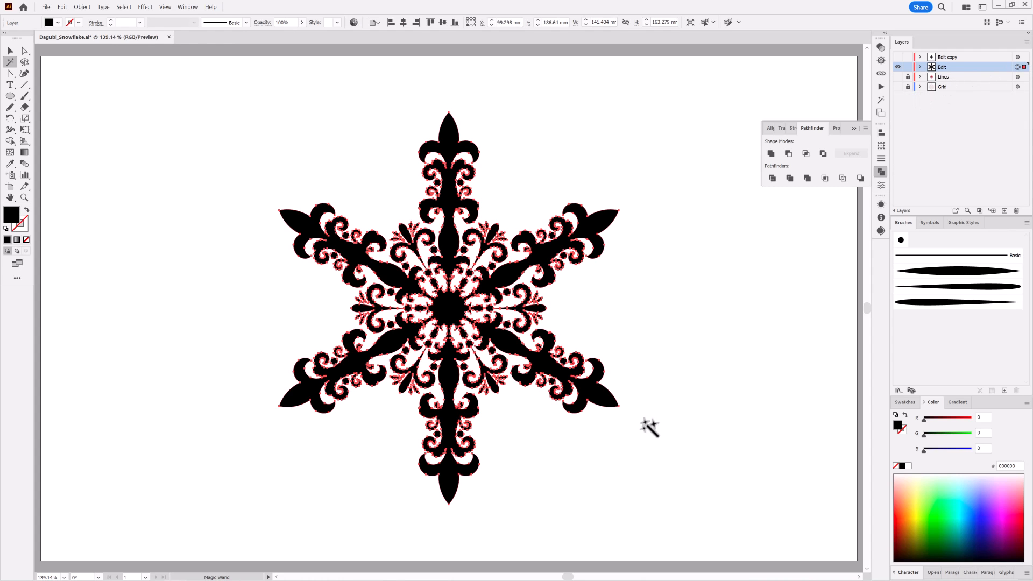
pyautogui.click(24, 131)
pyautogui.moveTo(618, 512); pyautogui.dragTo(210, 124)
pyautogui.hotkey('ctrl', 'shift', 'a')
# Show the Edit copy layer, lock the Edit layer, and cut the artwork out of the copy
pyautogui.click(897, 57)
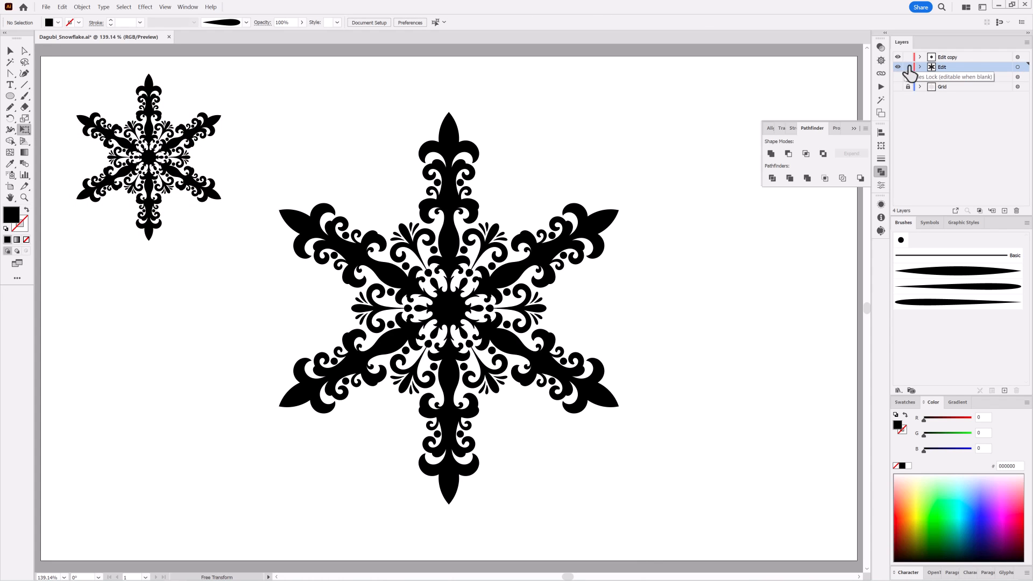
pyautogui.click(908, 67)
pyautogui.click(1018, 57)
pyautogui.click(62, 7)
pyautogui.click(64, 37)
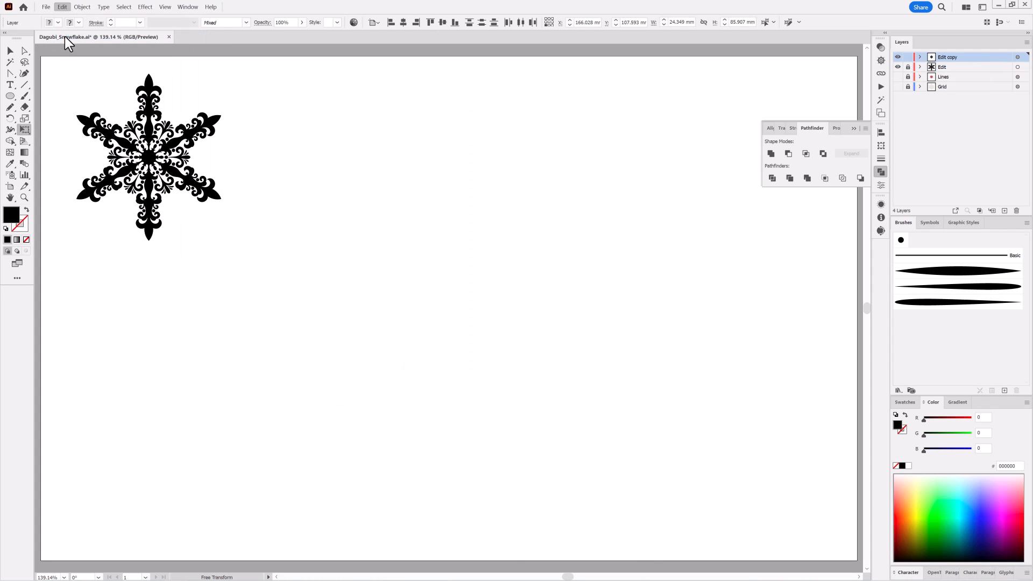
# Show the Grid guides and draw a new curled centre motif with the Pencil tool, adding small bumps near the inside of its curls
pyautogui.click(897, 86)
pyautogui.click(897, 77)
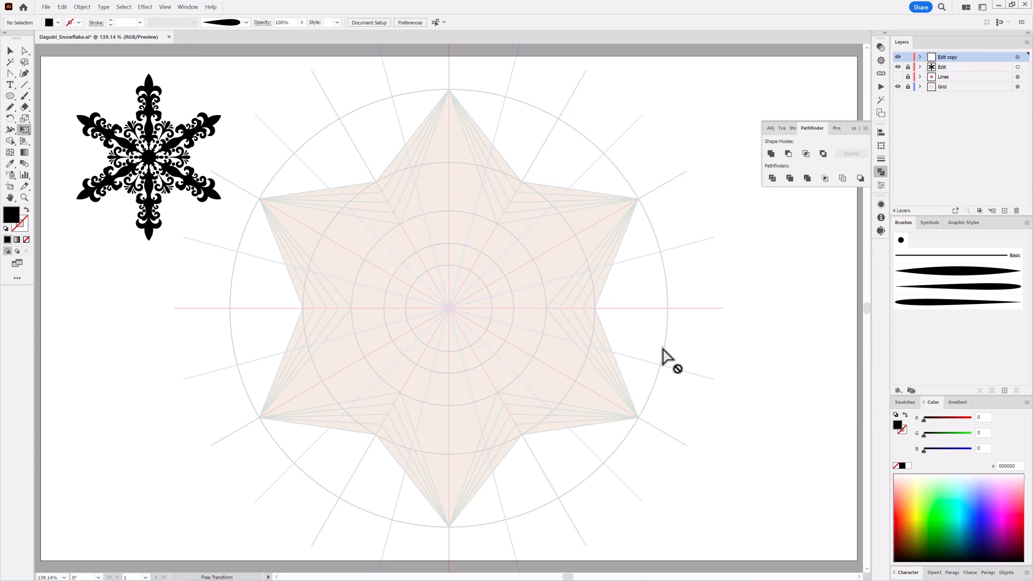
pyautogui.press('n')
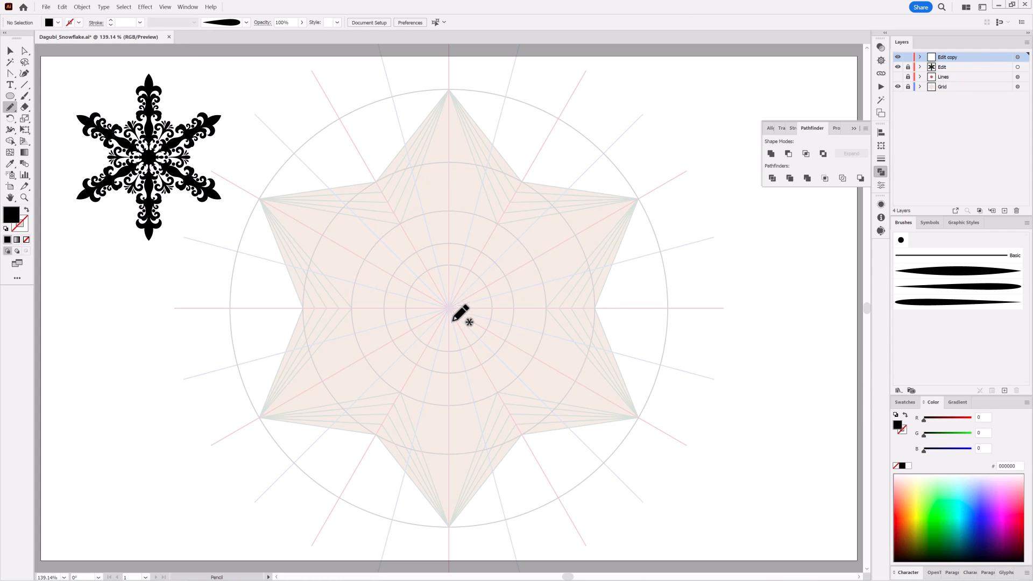
pyautogui.moveTo(473, 270)
pyautogui.mouseDown()
pyautogui.moveTo(456, 239)
pyautogui.moveTo(434, 304)
pyautogui.moveTo(449, 309)
pyautogui.mouseUp()
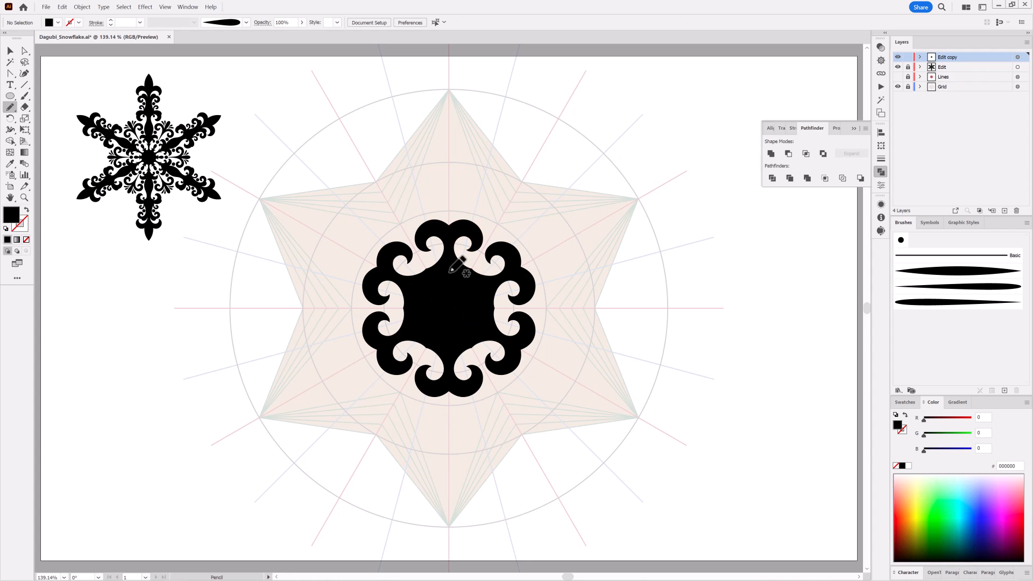
pyautogui.scroll(5, 452, 266)
pyautogui.moveTo(467, 241)
pyautogui.mouseDown()
pyautogui.moveTo(488, 258)
pyautogui.moveTo(463, 246)
pyautogui.mouseUp()
# Draw a flared arm about 16 by 27 mm above the new centre motif and a large curl in the gap beside it
pyautogui.moveTo(562, 401); pyautogui.dragTo(479, 362)
pyautogui.moveTo(506, 237)
pyautogui.mouseDown()
pyautogui.moveTo(522, 245)
pyautogui.moveTo(533, 305)
pyautogui.moveTo(477, 231)
pyautogui.moveTo(471, 351)
pyautogui.mouseUp()
pyautogui.hotkey('ctrl', 'shift', 'a')
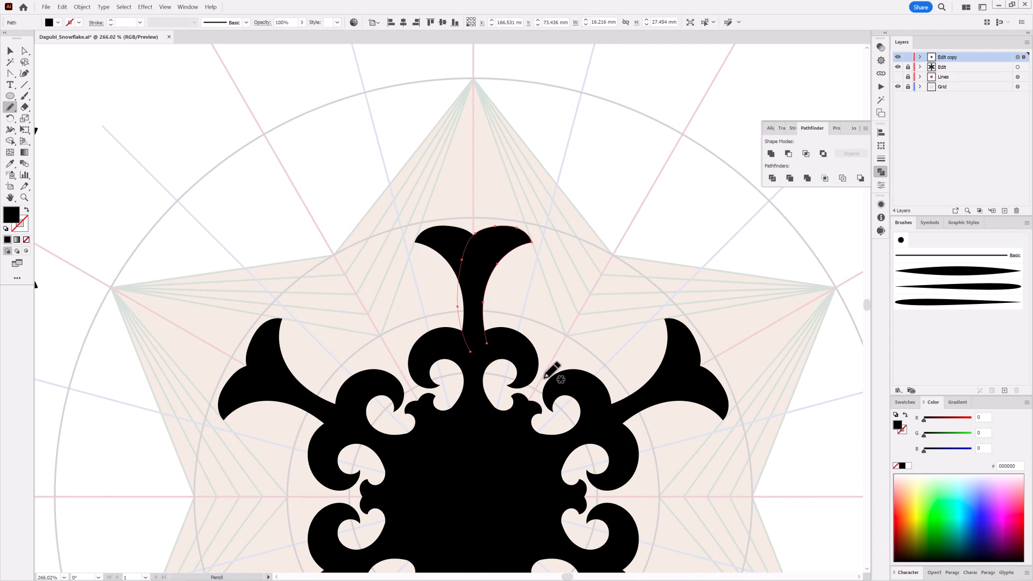
pyautogui.moveTo(544, 378)
pyautogui.mouseDown()
pyautogui.moveTo(545, 276)
pyautogui.moveTo(527, 290)
pyautogui.moveTo(560, 247)
pyautogui.moveTo(597, 308)
pyautogui.moveTo(549, 374)
pyautogui.mouseUp()
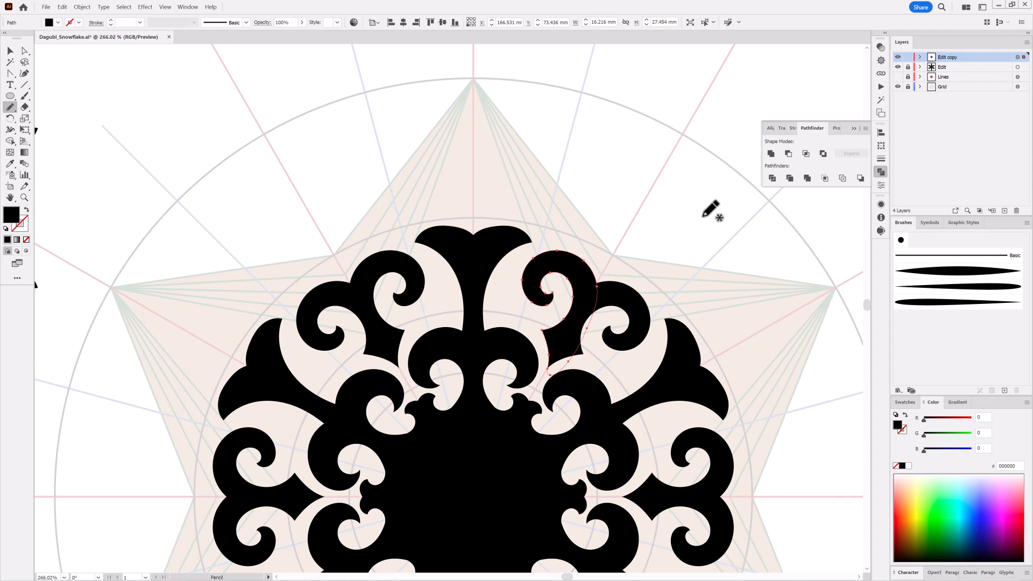
# Draw a pointed leaf about 9 by 11 mm on the outer edge where the paired large curls meet
pyautogui.hotkey('ctrl', 'shift', 'a')
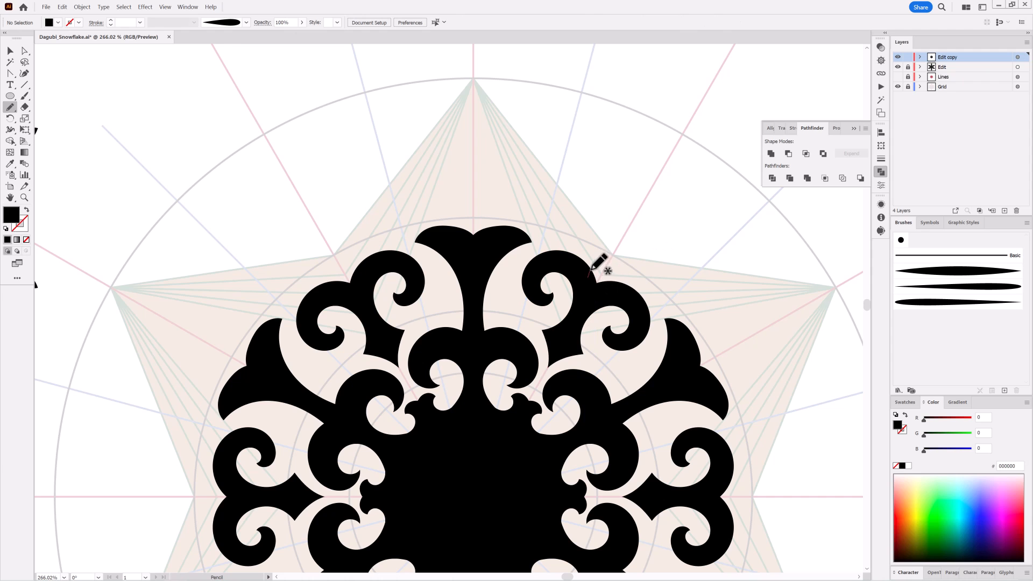
pyautogui.moveTo(592, 270)
pyautogui.mouseDown()
pyautogui.moveTo(628, 240)
pyautogui.moveTo(593, 290)
pyautogui.mouseUp()
pyautogui.moveTo(648, 335)
pyautogui.mouseDown()
pyautogui.moveTo(619, 339)
pyautogui.moveTo(601, 221)
pyautogui.moveTo(589, 213)
pyautogui.mouseUp()
pyautogui.moveTo(518, 215)
pyautogui.mouseDown()
pyautogui.moveTo(554, 244)
pyautogui.moveTo(545, 279)
pyautogui.mouseUp()
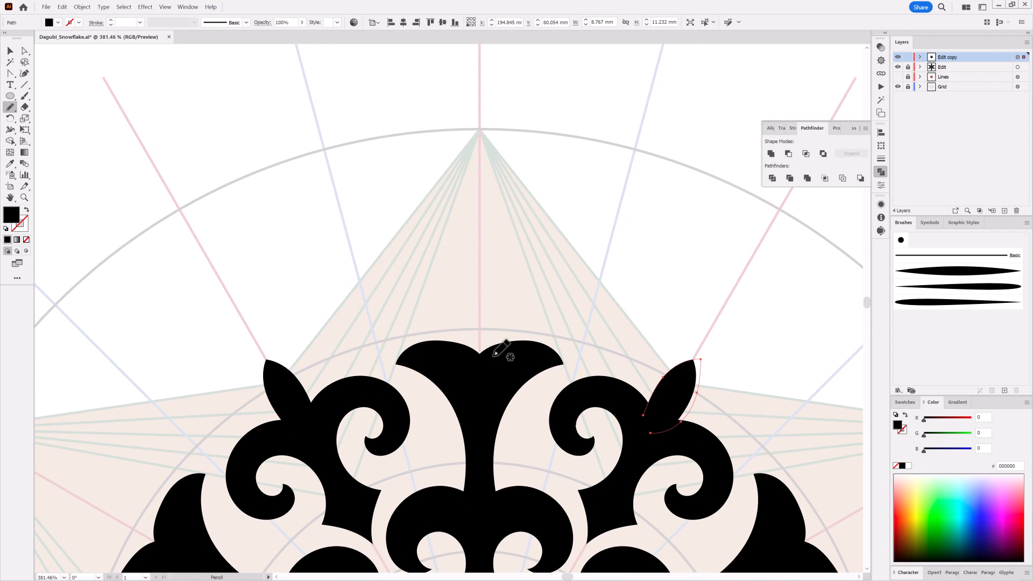
# Draw a curled stem about 11 by 14 mm on top of the flared arm and a tall pointed finial above it
pyautogui.moveTo(493, 347)
pyautogui.mouseDown()
pyautogui.moveTo(519, 289)
pyautogui.moveTo(487, 293)
pyautogui.moveTo(488, 362)
pyautogui.mouseUp()
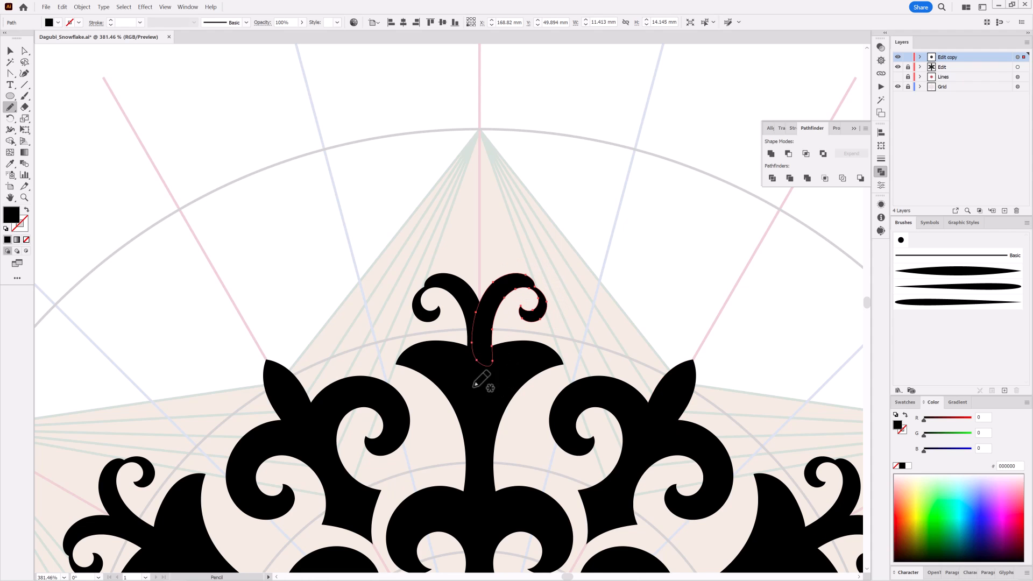
pyautogui.moveTo(507, 262)
pyautogui.mouseDown()
pyautogui.moveTo(489, 201)
pyautogui.moveTo(496, 172)
pyautogui.moveTo(475, 171)
pyautogui.moveTo(479, 311)
pyautogui.mouseUp()
pyautogui.hotkey('ctrl', 'shift', 'a')
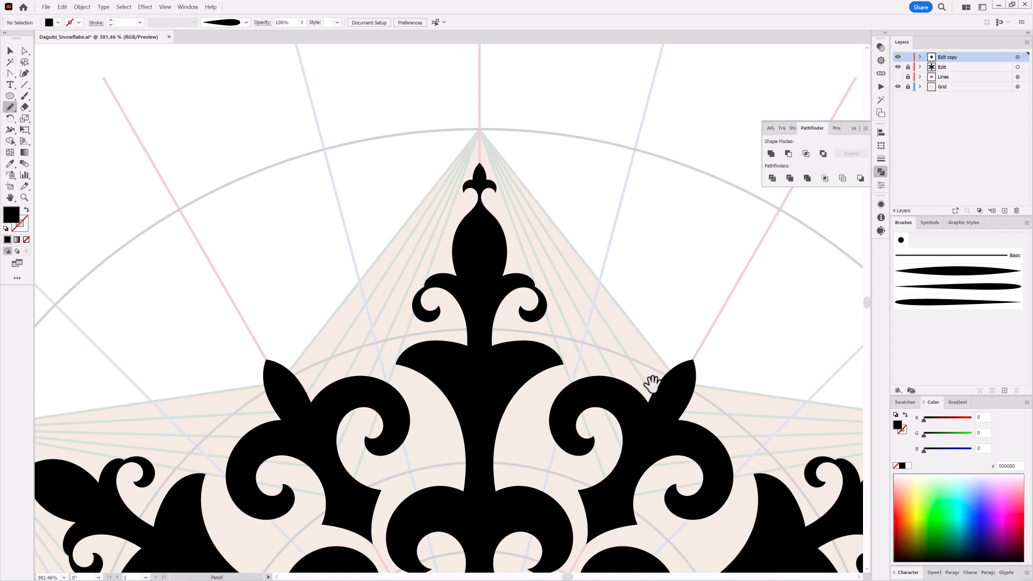
# Delete the arm's finial and redraw it slimmer, about 8 by 23 mm, with larger curls near its point
pyautogui.moveTo(655, 388); pyautogui.dragTo(560, 350)
pyautogui.moveTo(529, 204); pyautogui.dragTo(654, 281)
pyautogui.moveTo(489, 118); pyautogui.dragTo(528, 217)
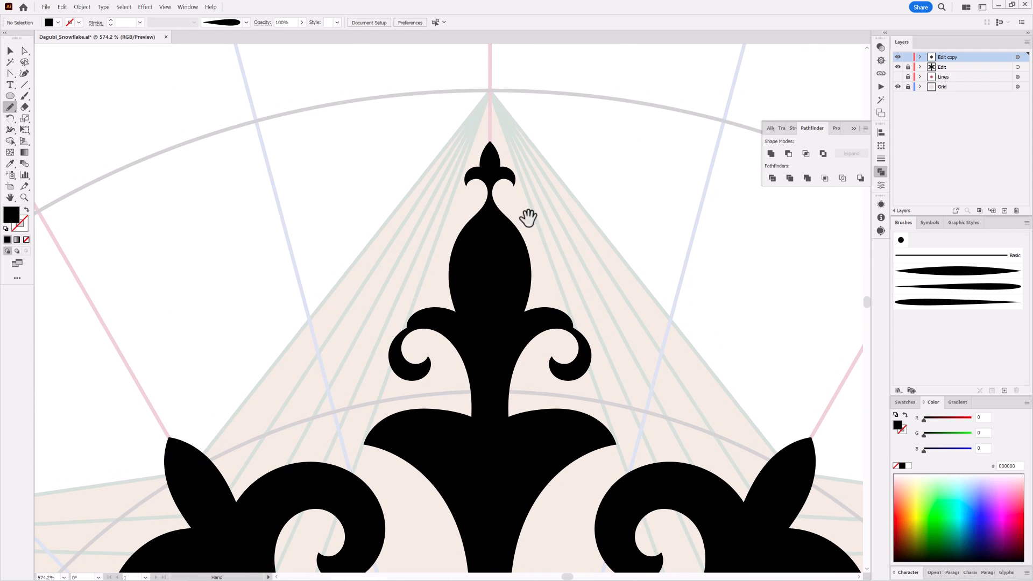
pyautogui.keyDown('ctrl'); pyautogui.click(520, 248); pyautogui.keyUp('ctrl')
pyautogui.press('Delete')
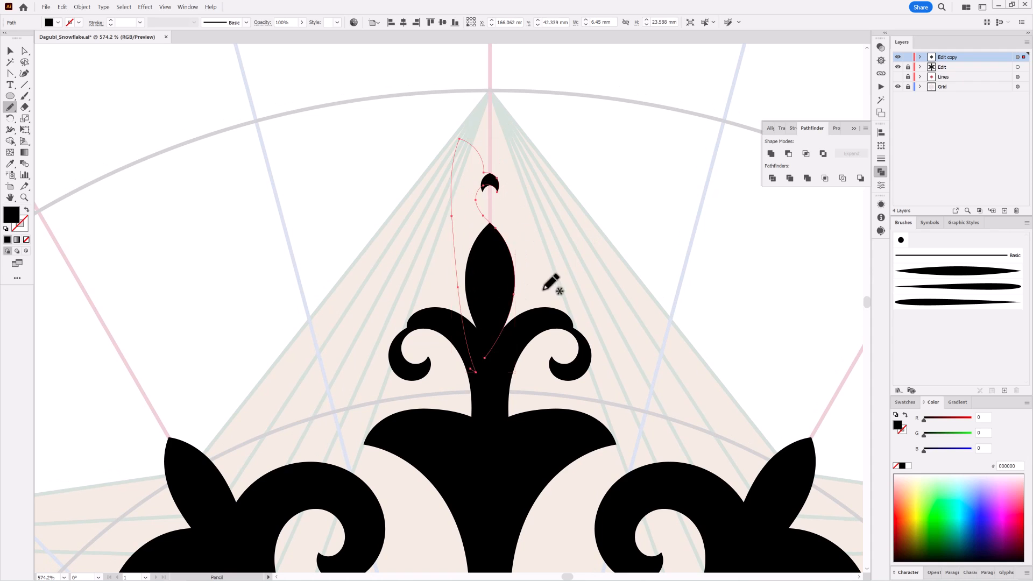
pyautogui.moveTo(512, 297)
pyautogui.mouseDown()
pyautogui.moveTo(502, 203)
pyautogui.moveTo(520, 219)
pyautogui.moveTo(546, 196)
pyautogui.moveTo(509, 184)
pyautogui.moveTo(474, 276)
pyautogui.moveTo(497, 359)
pyautogui.mouseUp()
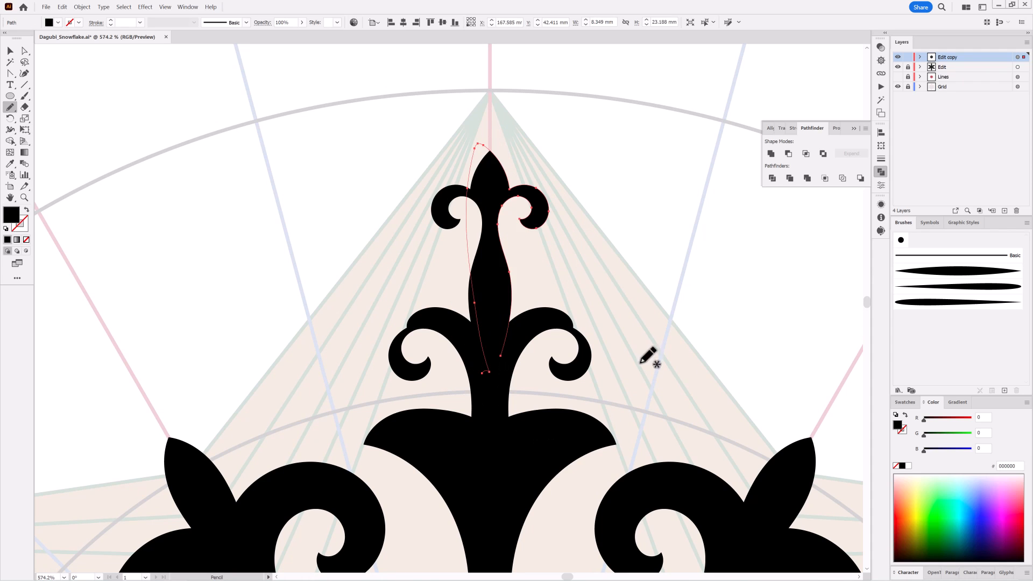
pyautogui.moveTo(506, 144); pyautogui.dragTo(589, 122)
pyautogui.hotkey('ctrl', 'shift', 'a')
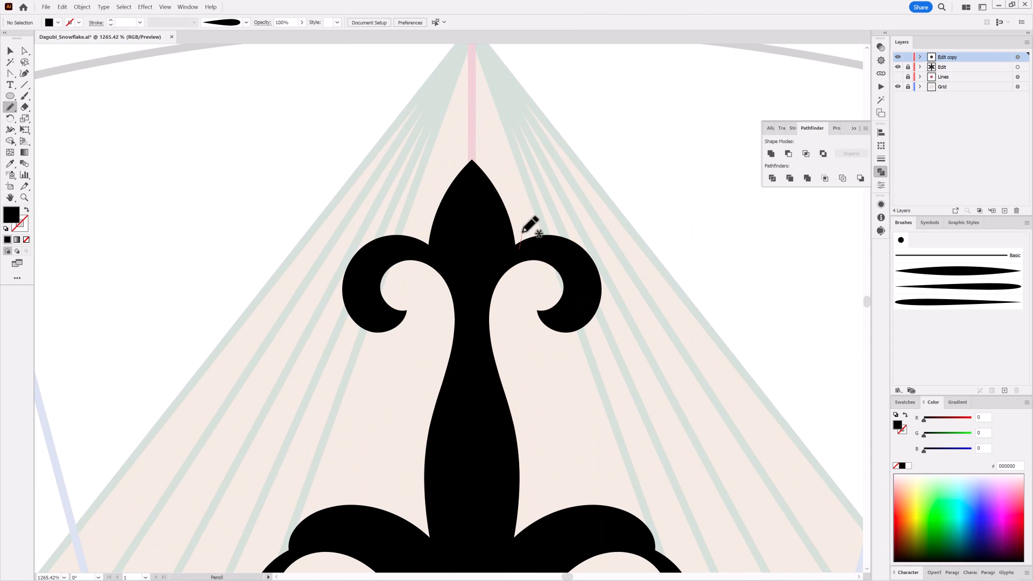
# Draw a small shape on the finial's head, undoing the first stroke and redrawing it
pyautogui.moveTo(523, 232)
pyautogui.mouseDown()
pyautogui.moveTo(495, 153)
pyautogui.moveTo(456, 201)
pyautogui.moveTo(477, 274)
pyautogui.mouseUp()
pyautogui.hotkey('ctrl', 'z')
pyautogui.moveTo(517, 247)
pyautogui.mouseDown()
pyautogui.moveTo(518, 218)
pyautogui.moveTo(484, 136)
pyautogui.moveTo(481, 81)
pyautogui.moveTo(453, 87)
pyautogui.moveTo(485, 271)
pyautogui.mouseUp()
pyautogui.hotkey('ctrl', 'shift', 'a')
# Draw a small curl about 9 by 14 mm branching off the arm's stem below the flare
pyautogui.moveTo(665, 374); pyautogui.dragTo(509, 371)
pyautogui.moveTo(714, 502); pyautogui.dragTo(621, 299)
pyautogui.moveTo(554, 264)
pyautogui.mouseDown()
pyautogui.moveTo(572, 248)
pyautogui.moveTo(588, 325)
pyautogui.mouseUp()
pyautogui.moveTo(532, 412)
pyautogui.mouseDown()
pyautogui.moveTo(533, 371)
pyautogui.moveTo(554, 322)
pyautogui.moveTo(593, 339)
pyautogui.moveTo(541, 366)
pyautogui.moveTo(532, 416)
pyautogui.mouseUp()
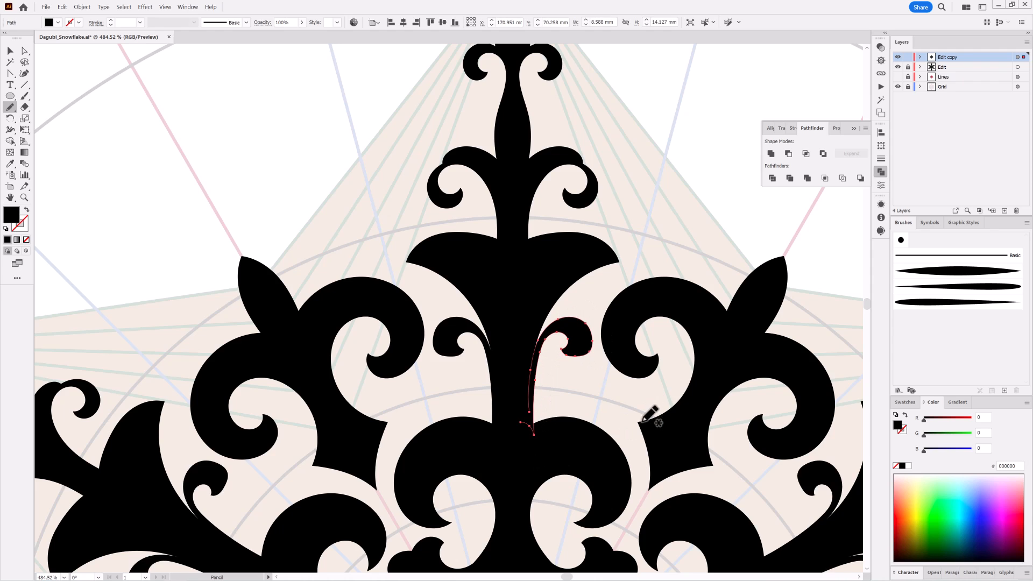
# Refine the underside of the small stem curl with the Smooth tool and reshape its inner edge with the Pencil tool
pyautogui.scroll(5, 597, 342)
pyautogui.moveTo(10, 106); pyautogui.dragTo(38, 132)
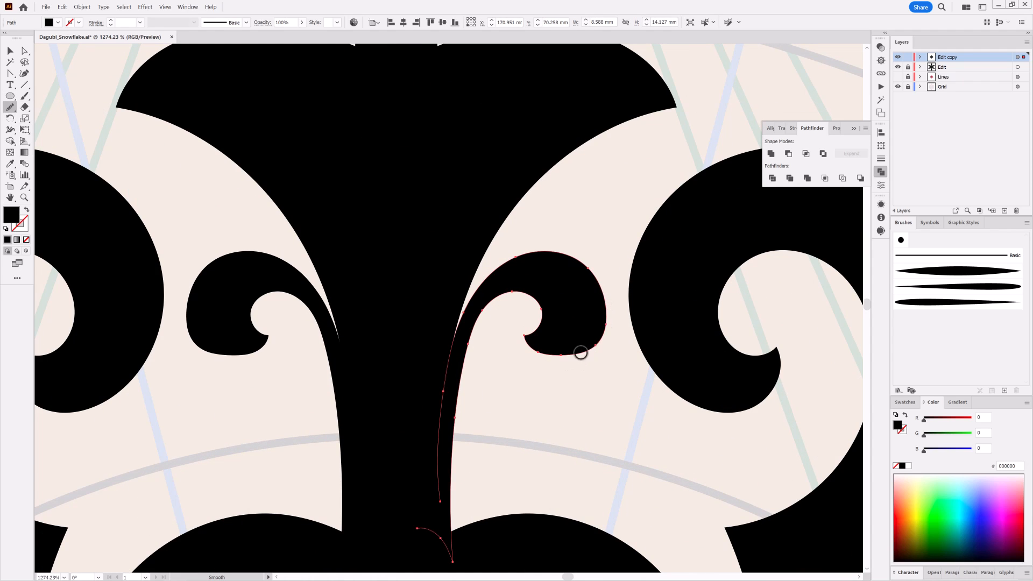
pyautogui.moveTo(559, 378); pyautogui.dragTo(558, 378)
pyautogui.moveTo(10, 108); pyautogui.dragTo(38, 119)
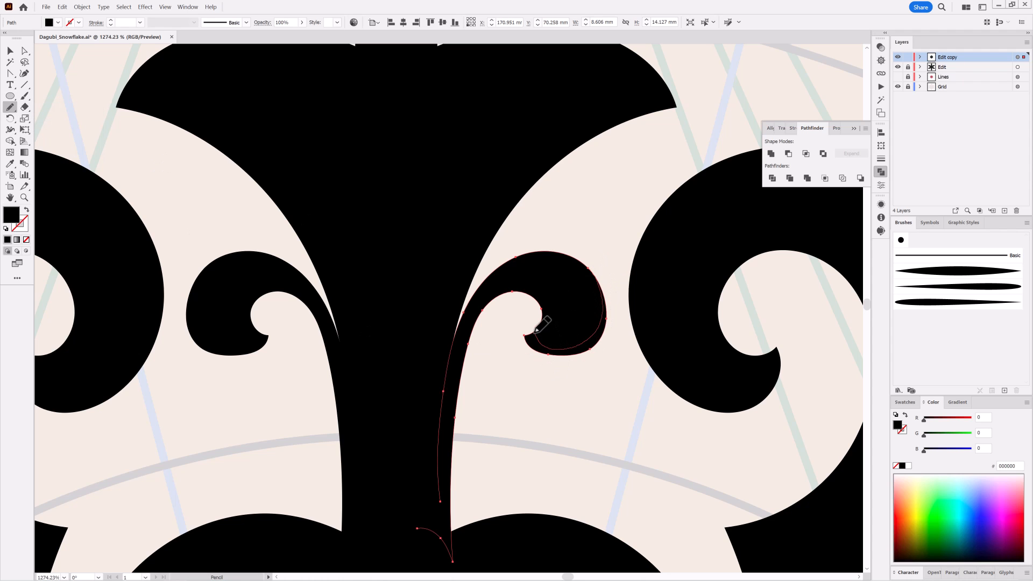
pyautogui.moveTo(535, 333); pyautogui.dragTo(500, 298)
pyautogui.keyDown('ctrl'); pyautogui.click(644, 434); pyautogui.keyUp('ctrl')
# Draw a narrow pointed bump about 3 by 12 mm along the arm's stem just below the small curl
pyautogui.scroll(-6, 647, 431)
pyautogui.moveTo(648, 431); pyautogui.dragTo(588, 211)
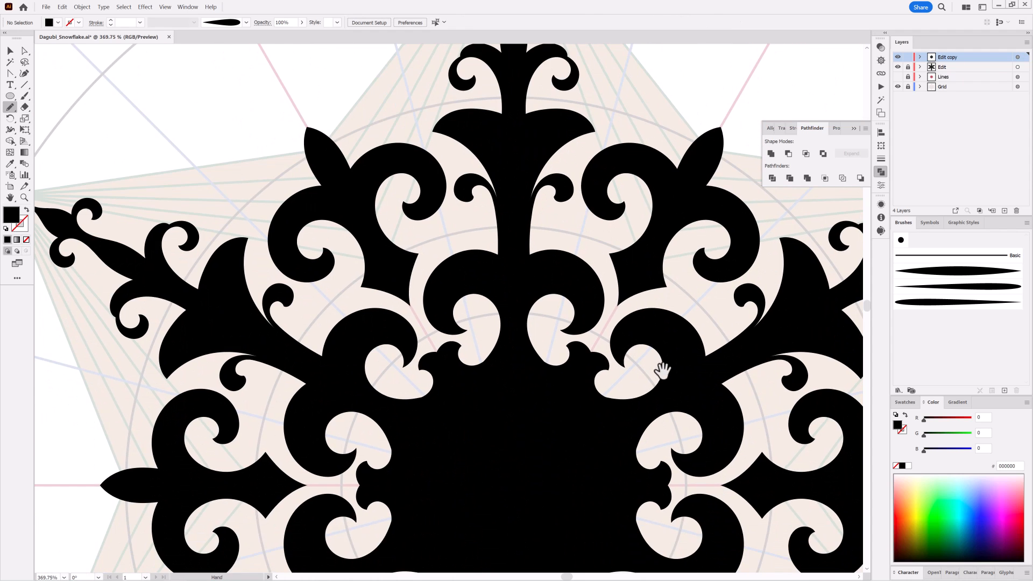
pyautogui.scroll(-2, 662, 371)
pyautogui.moveTo(650, 302); pyautogui.dragTo(608, 336)
pyautogui.scroll(6, 530, 305)
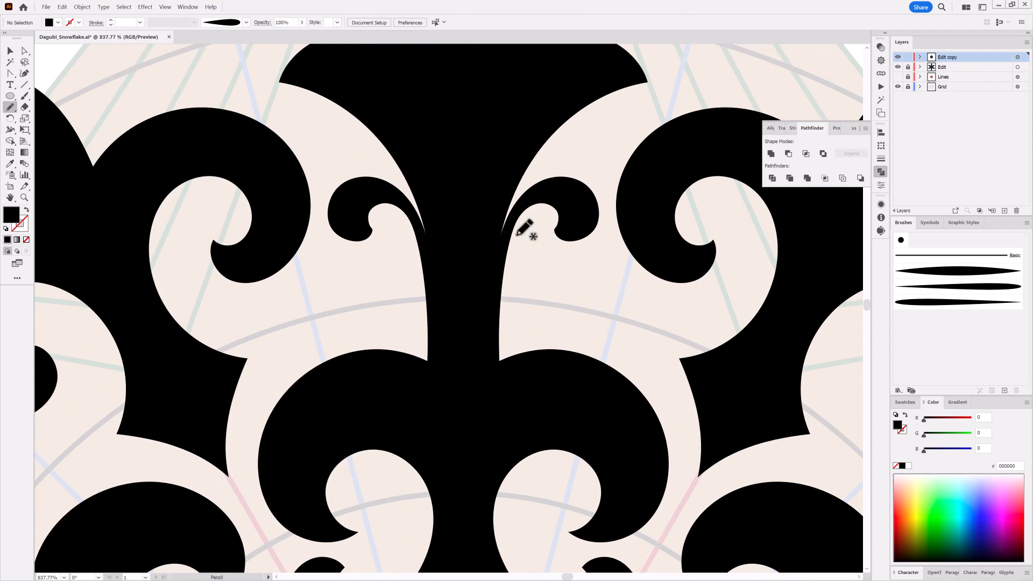
pyautogui.moveTo(522, 216)
pyautogui.mouseDown()
pyautogui.moveTo(520, 316)
pyautogui.moveTo(499, 376)
pyautogui.moveTo(529, 205)
pyautogui.mouseUp()
# Set the fill to white and draw a shape about 13 by 27 mm over the centre to form a star-like opening
pyautogui.scroll(-10, 676, 392)
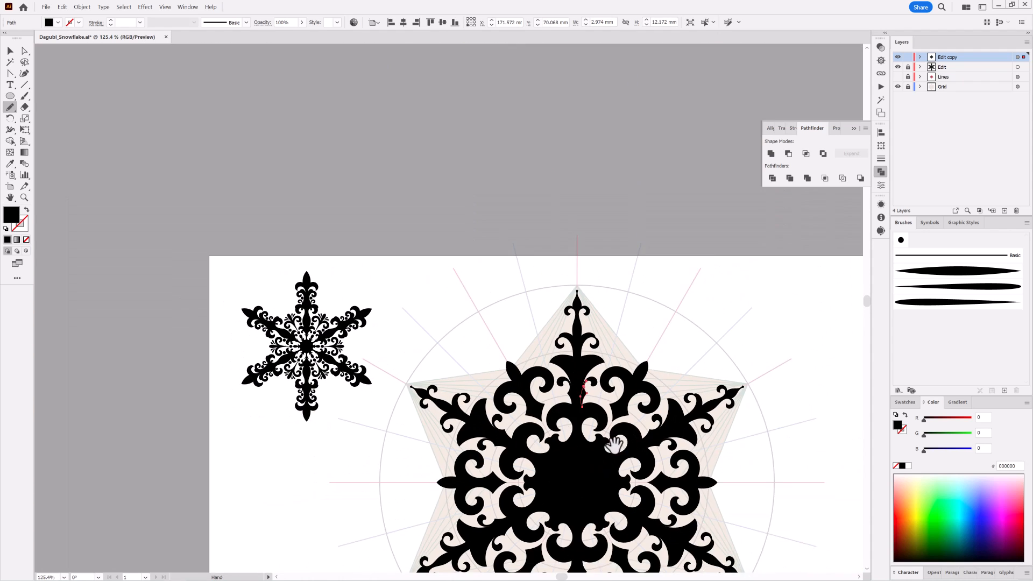
pyautogui.moveTo(689, 388)
pyautogui.mouseDown()
pyautogui.moveTo(651, 264)
pyautogui.moveTo(606, 289)
pyautogui.mouseUp()
pyautogui.moveTo(487, 269); pyautogui.dragTo(537, 330)
pyautogui.hotkey('ctrl', 'shift', 'a')
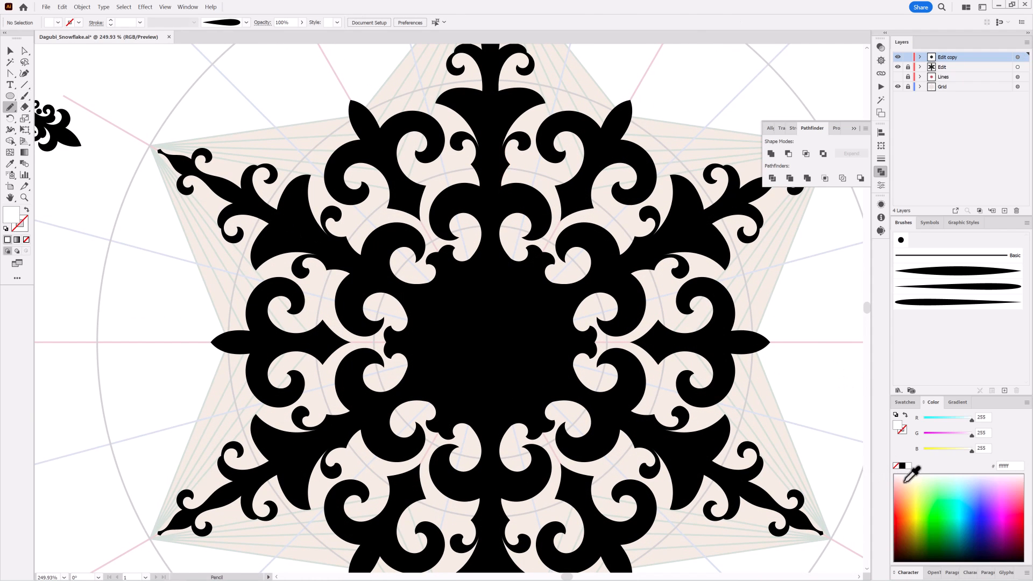
pyautogui.moveTo(526, 295)
pyautogui.mouseDown()
pyautogui.moveTo(541, 303)
pyautogui.moveTo(445, 379)
pyautogui.moveTo(478, 256)
pyautogui.mouseUp()
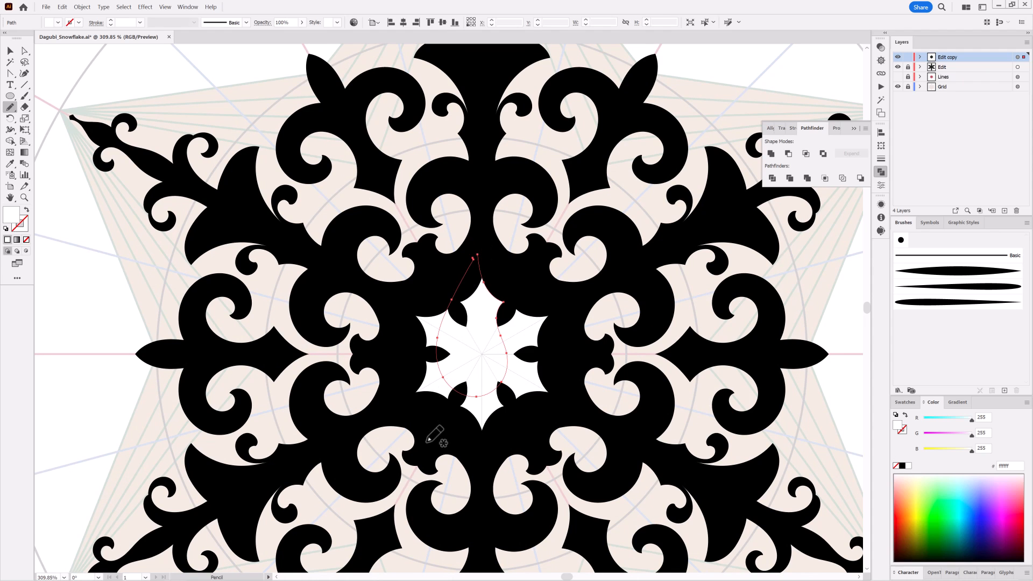
# Draw a white hook about 5 by 5 mm and a white teardrop about 3 by 5 mm around the central star
pyautogui.moveTo(614, 385)
pyautogui.mouseDown()
pyautogui.moveTo(560, 385)
pyautogui.moveTo(641, 407)
pyautogui.mouseUp()
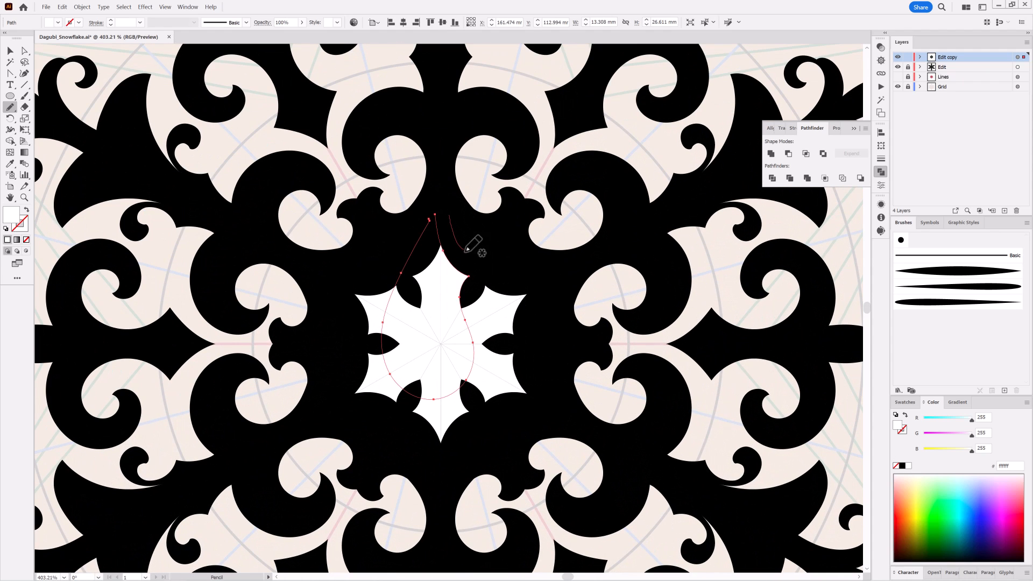
pyautogui.moveTo(451, 214); pyautogui.dragTo(451, 215)
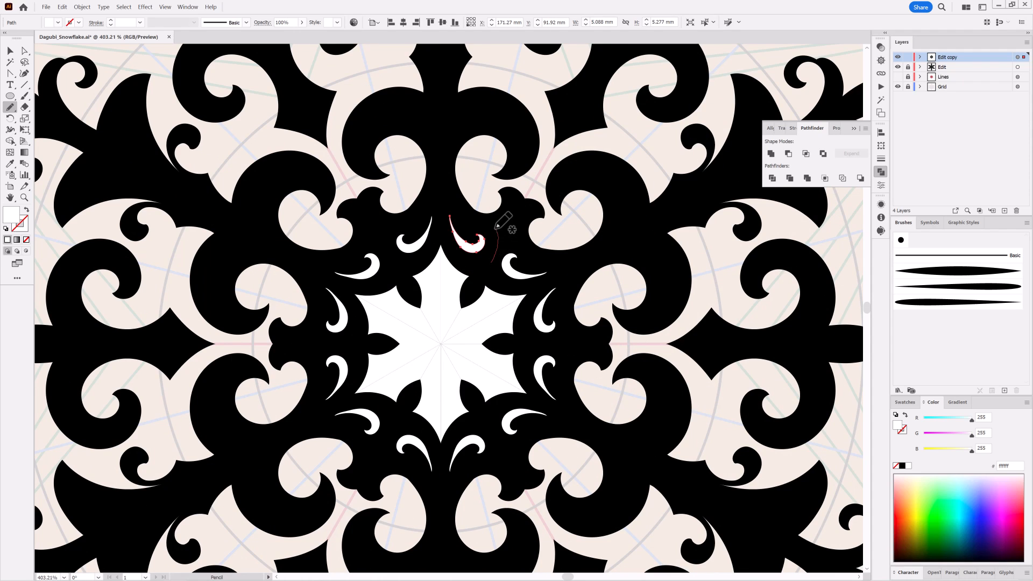
pyautogui.moveTo(506, 246); pyautogui.dragTo(485, 272)
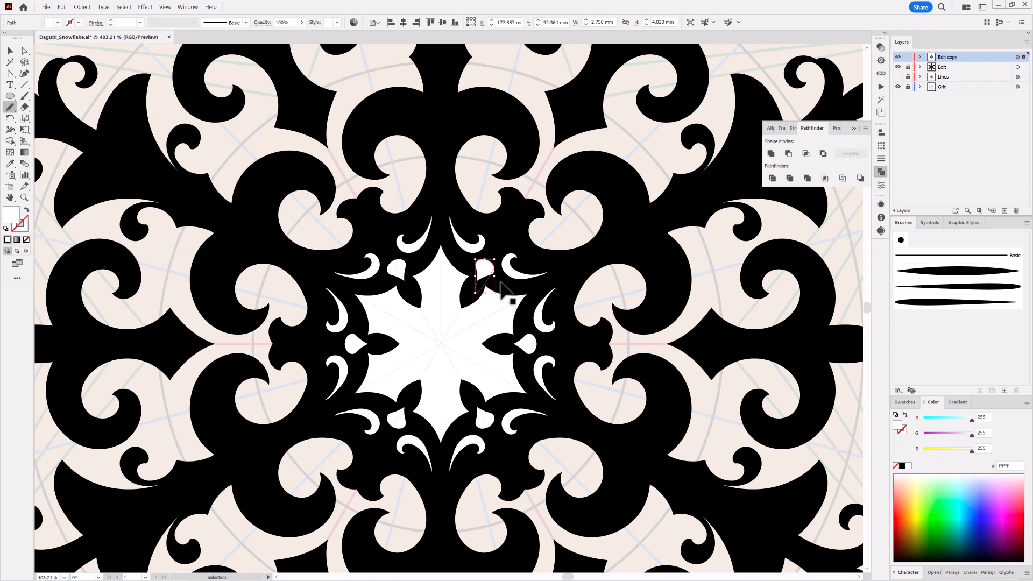
pyautogui.keyDown('ctrl'); pyautogui.click(501, 301); pyautogui.keyUp('ctrl')
# Draw a white forked leaf about 8 by 11 mm inside the pair of curls above the centre
pyautogui.scroll(5, 471, 236)
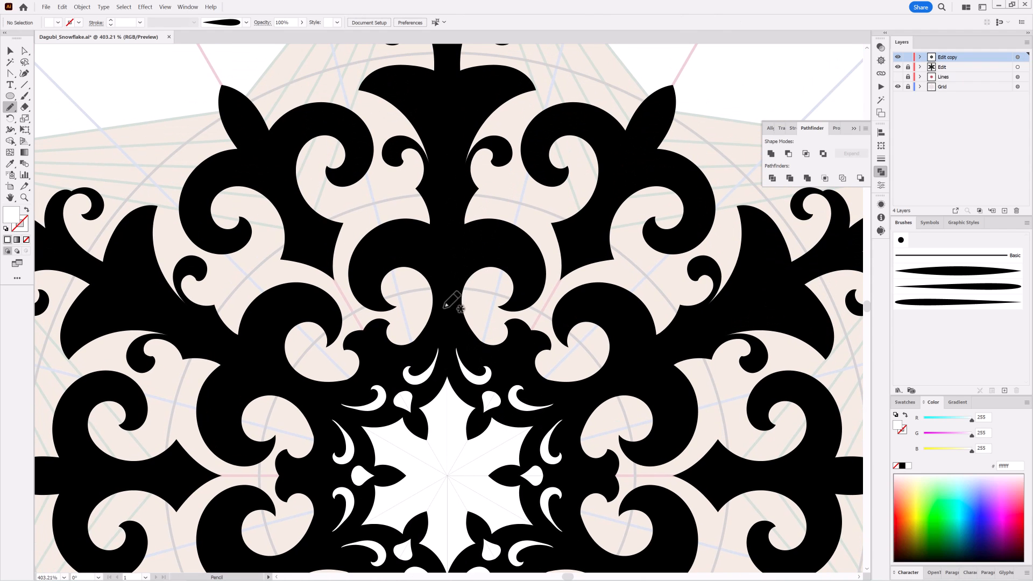
pyautogui.moveTo(440, 265); pyautogui.dragTo(444, 316)
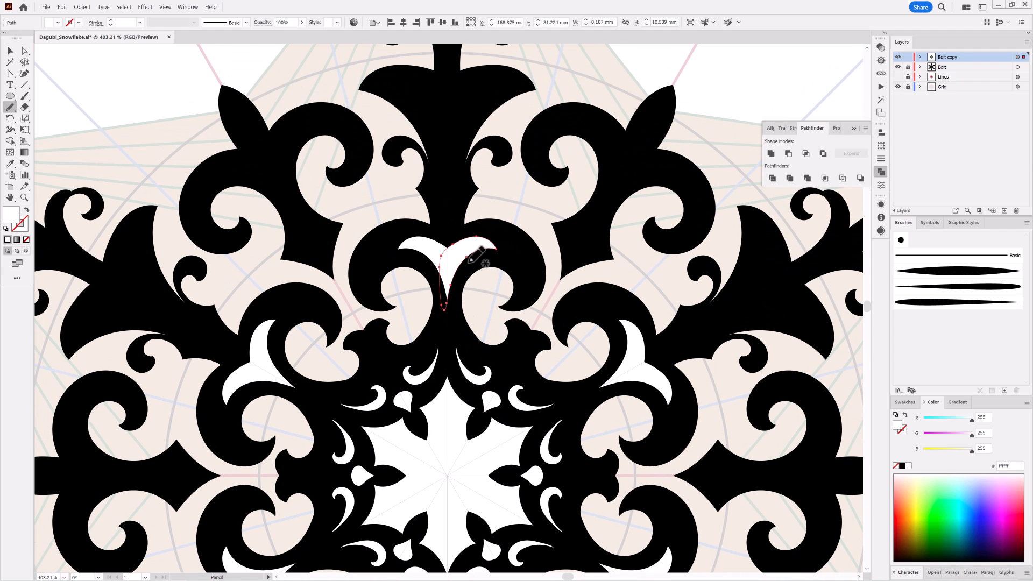
pyautogui.moveTo(479, 260); pyautogui.dragTo(477, 266)
pyautogui.keyDown('ctrl'); pyautogui.click(534, 217); pyautogui.keyUp('ctrl')
# Draw a white scalloped cutout about 9 by 16 mm inside the arm's flare
pyautogui.moveTo(667, 349)
pyautogui.mouseDown()
pyautogui.moveTo(568, 336)
pyautogui.moveTo(453, 259)
pyautogui.moveTo(607, 229)
pyautogui.mouseUp()
pyautogui.moveTo(607, 229); pyautogui.dragTo(463, 441)
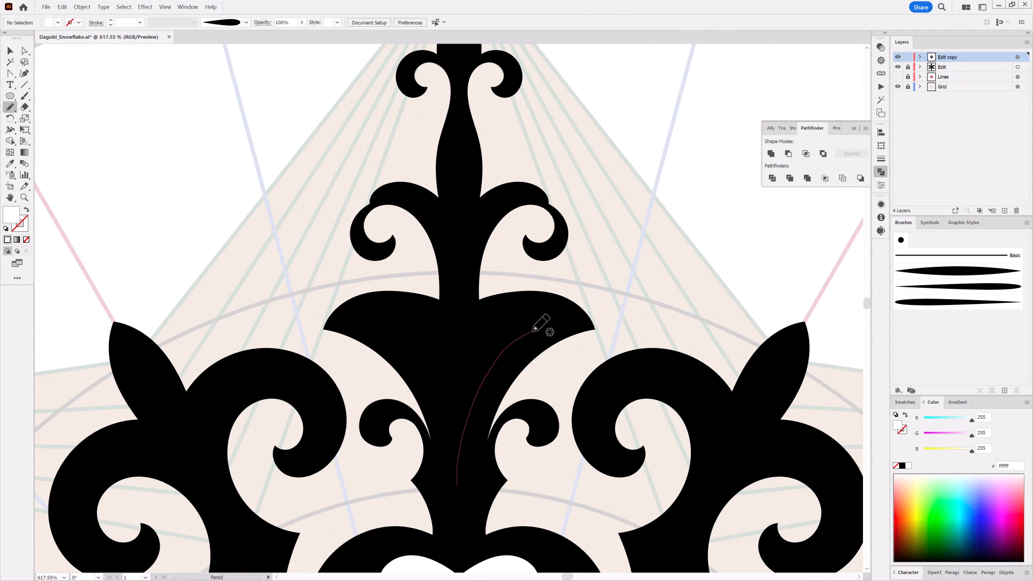
pyautogui.moveTo(491, 315); pyautogui.dragTo(455, 479)
# Hide the Grid layer's guides
pyautogui.scroll(-10, 623, 411)
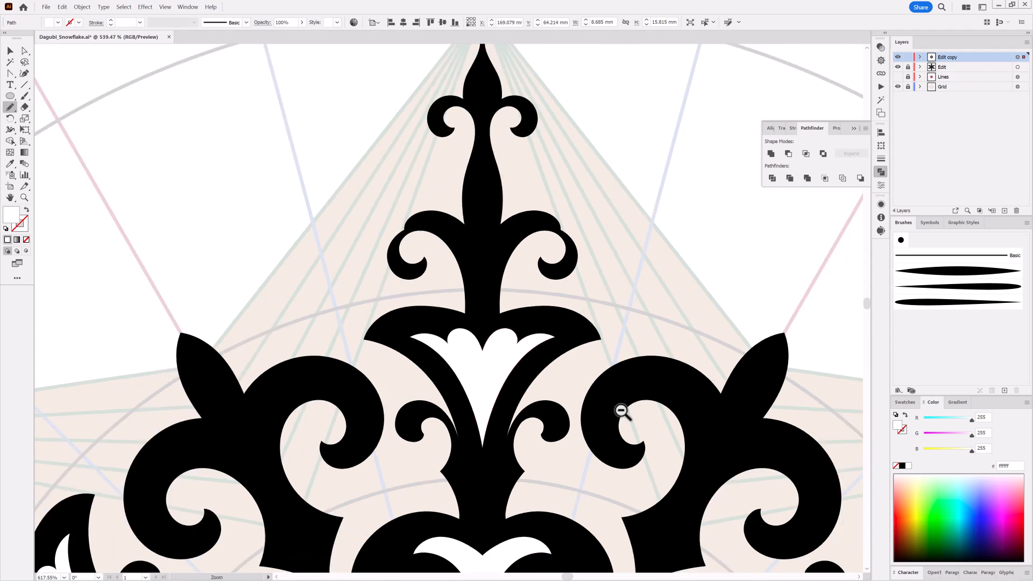
pyautogui.scroll(1, 619, 225)
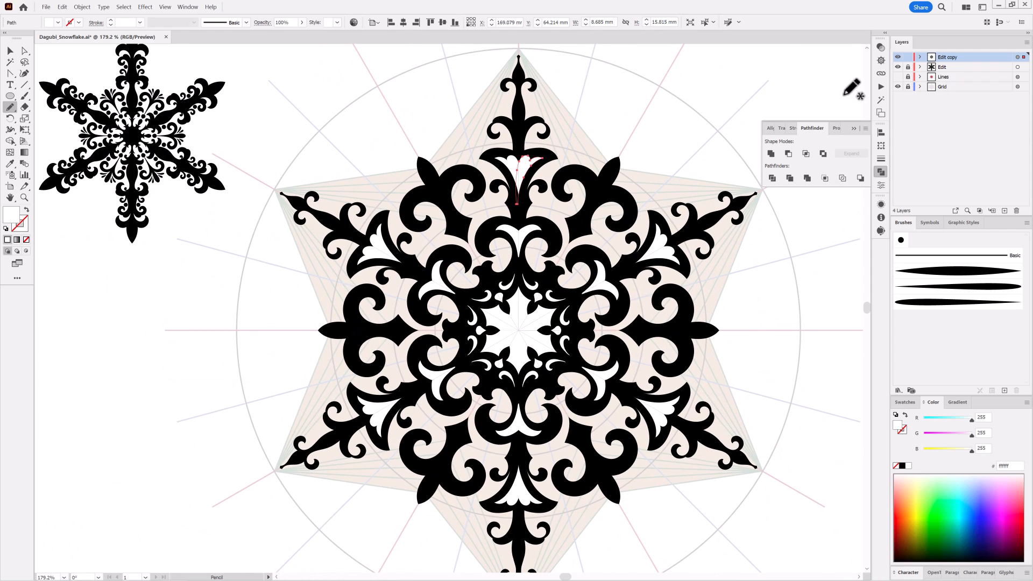
pyautogui.click(898, 86)
pyautogui.scroll(-3, 714, 387)
pyautogui.moveTo(784, 319); pyautogui.dragTo(696, 295)
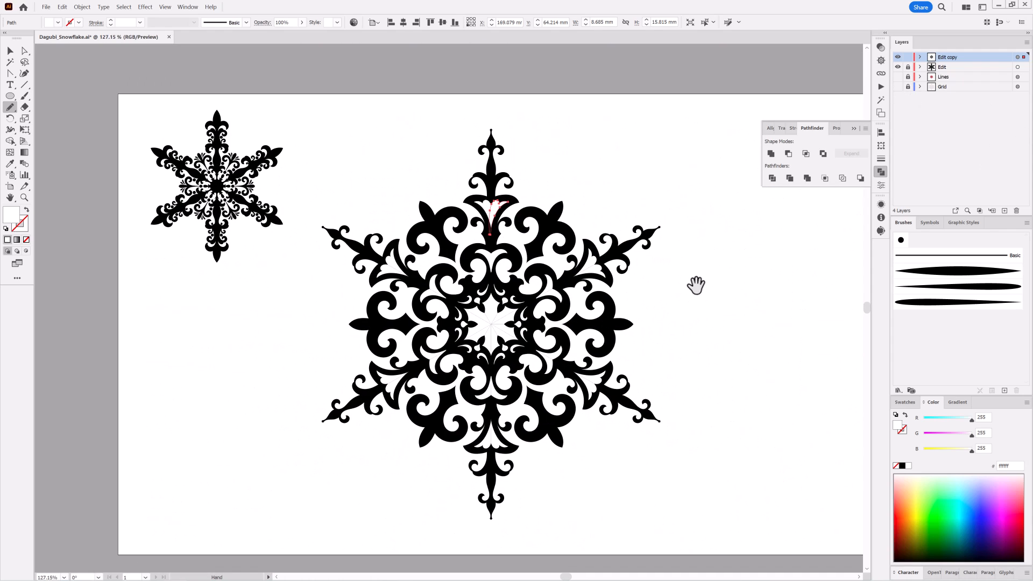
# Scale the large outer curl and its leaf together with Free Transform to about 15 by 19 mm
pyautogui.moveTo(531, 212); pyautogui.dragTo(562, 231)
pyautogui.keyDown('ctrl'); pyautogui.click(550, 222); pyautogui.keyUp('ctrl')
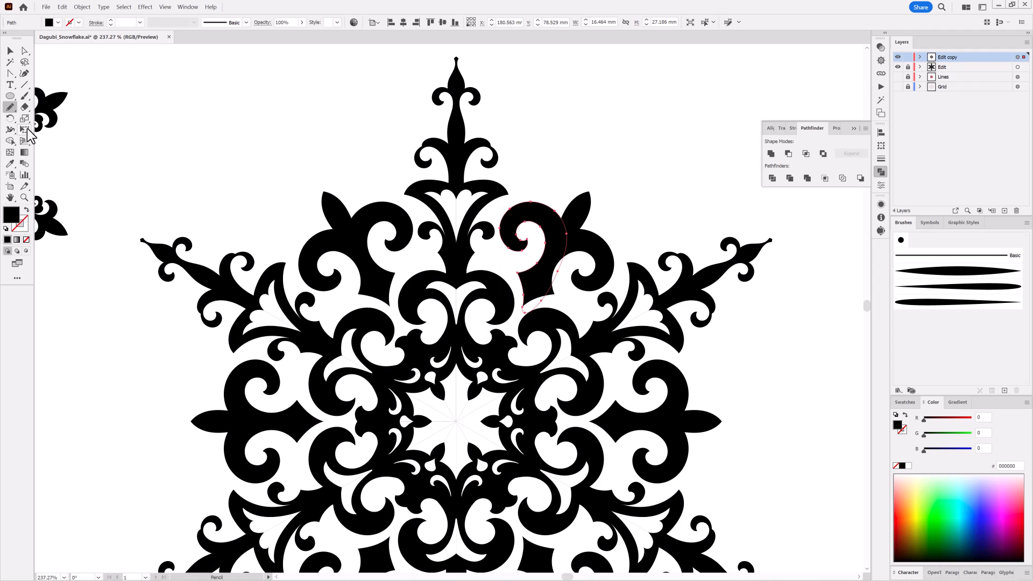
pyautogui.click(26, 129)
pyautogui.keyDown('ctrl'); pyautogui.keyDown('shift'); pyautogui.click(580, 211); pyautogui.keyUp('shift'); pyautogui.keyUp('ctrl')
pyautogui.moveTo(594, 192); pyautogui.dragTo(562, 239)
pyautogui.moveTo(534, 272); pyautogui.dragTo(540, 271)
pyautogui.moveTo(747, 516); pyautogui.dragTo(671, 450)
pyautogui.moveTo(672, 449)
pyautogui.mouseDown()
pyautogui.moveTo(636, 305)
pyautogui.moveTo(593, 312)
pyautogui.mouseUp()
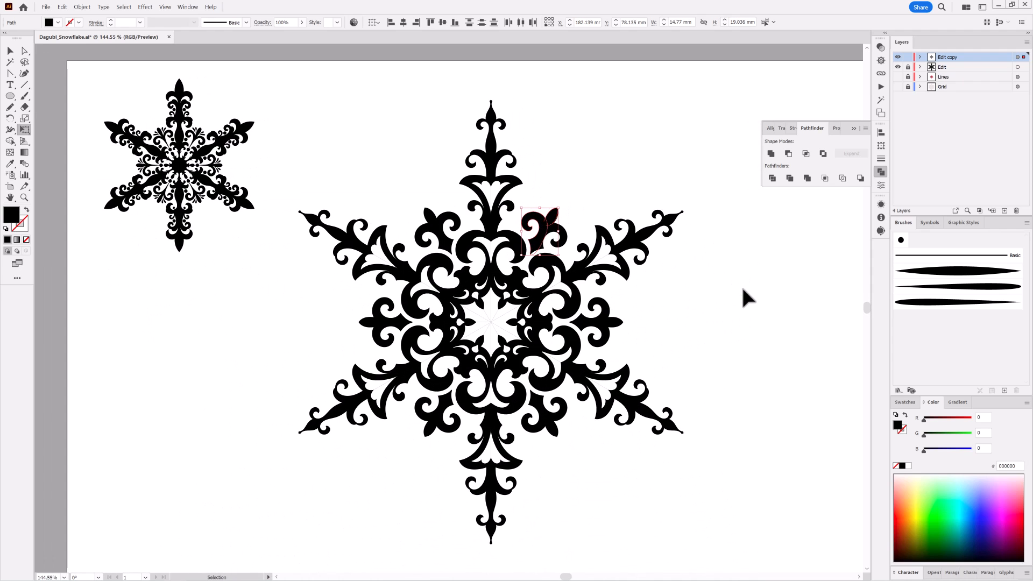
pyautogui.keyDown('ctrl'); pyautogui.click(744, 289); pyautogui.keyUp('ctrl')
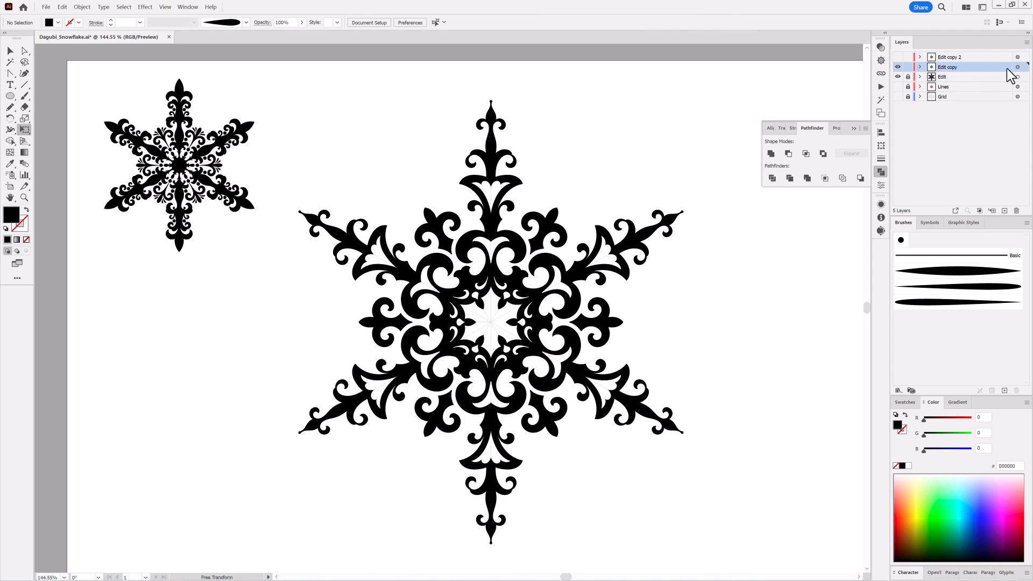
# Unlock all objects and expand the appearance of the whole Edit copy layer
pyautogui.click(1017, 67)
pyautogui.click(83, 7)
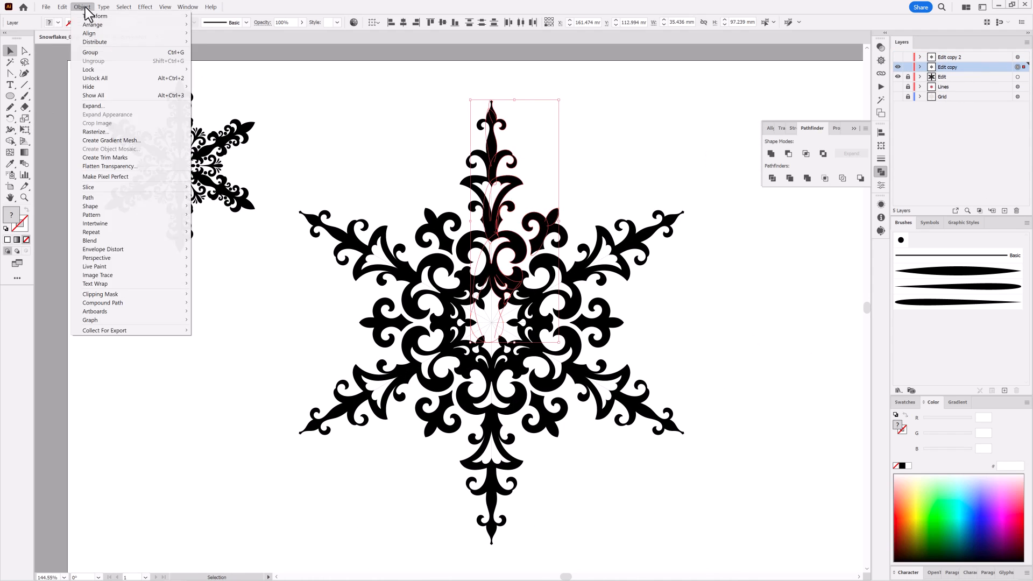
pyautogui.click(96, 79)
pyautogui.click(1017, 67)
pyautogui.click(76, 7)
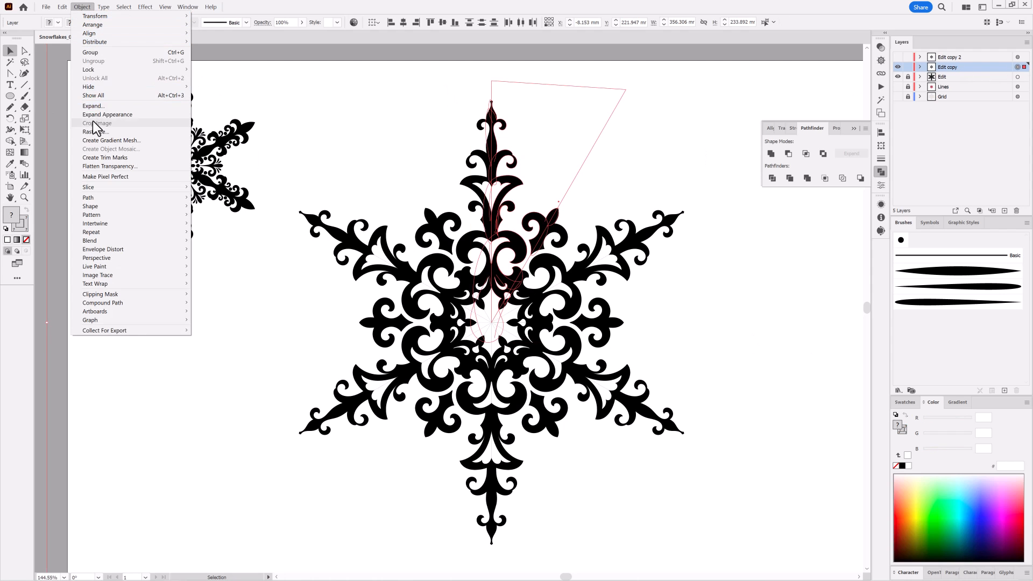
pyautogui.click(94, 112)
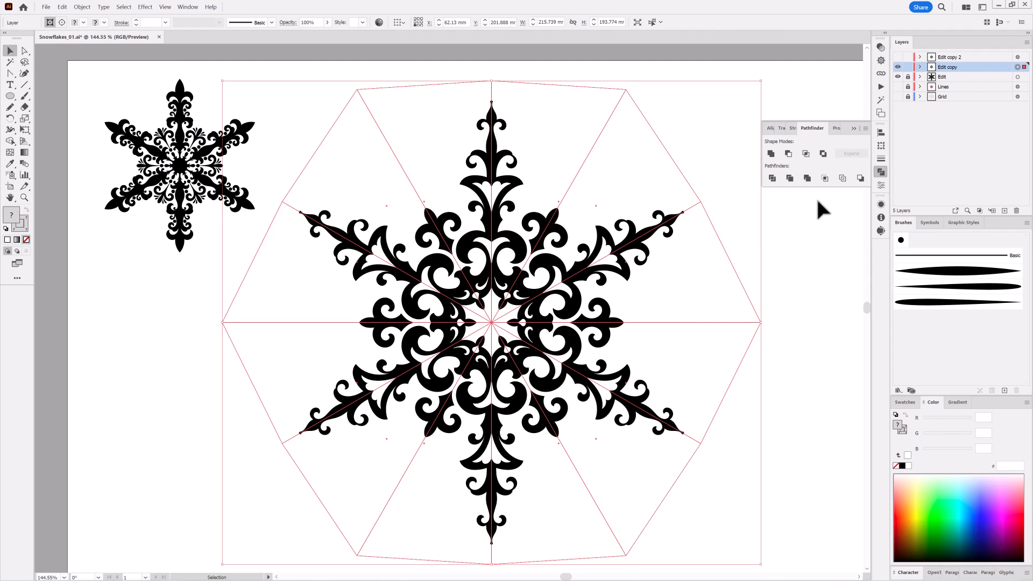
# Merge the expanded artwork with Pathfinder, and cut away the white shapes by inverting a Magic Wand selection of the black
pyautogui.click(807, 178)
pyautogui.click(10, 62)
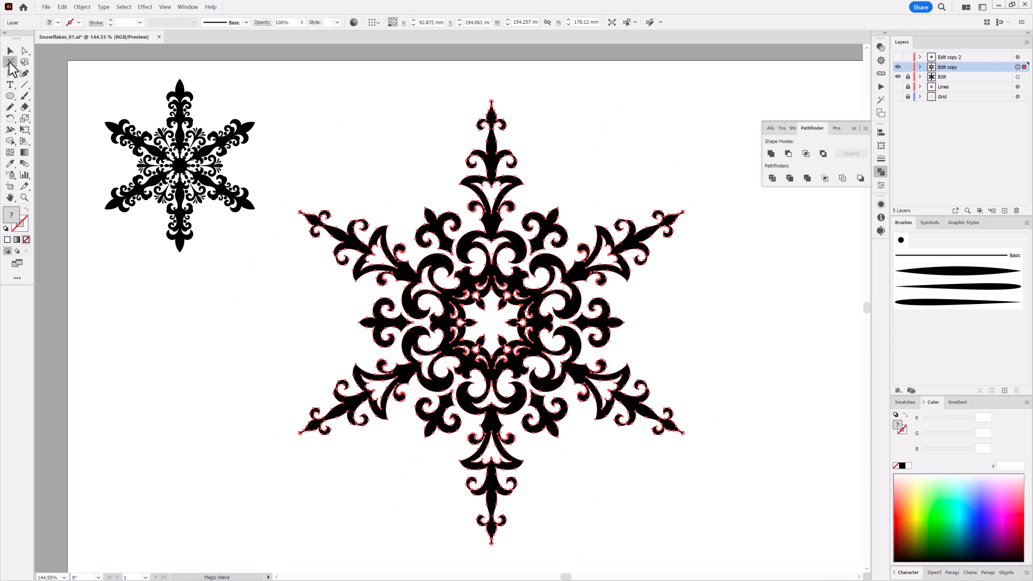
pyautogui.click(489, 159)
pyautogui.click(124, 7)
pyautogui.click(138, 56)
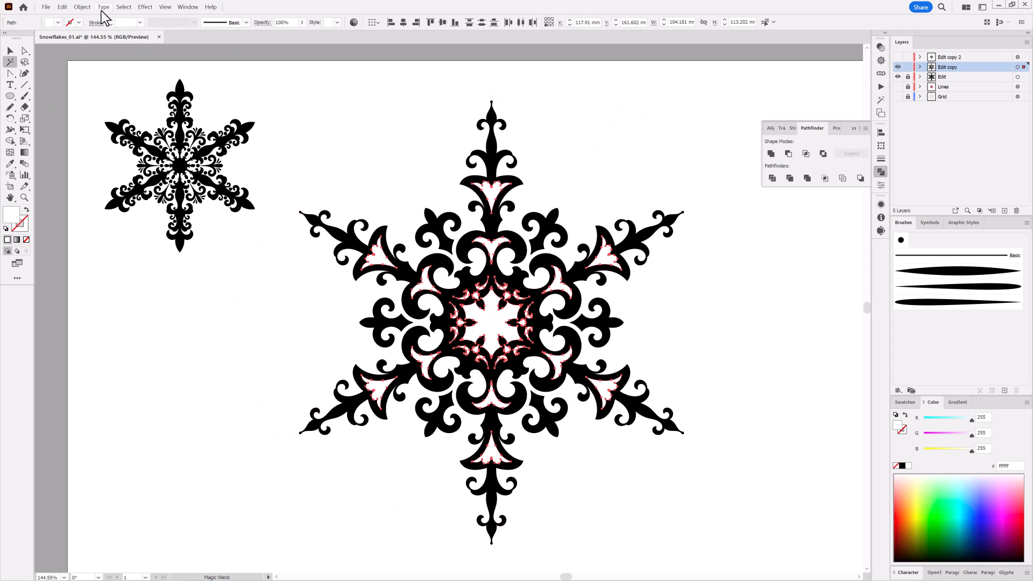
pyautogui.click(63, 7)
pyautogui.click(67, 38)
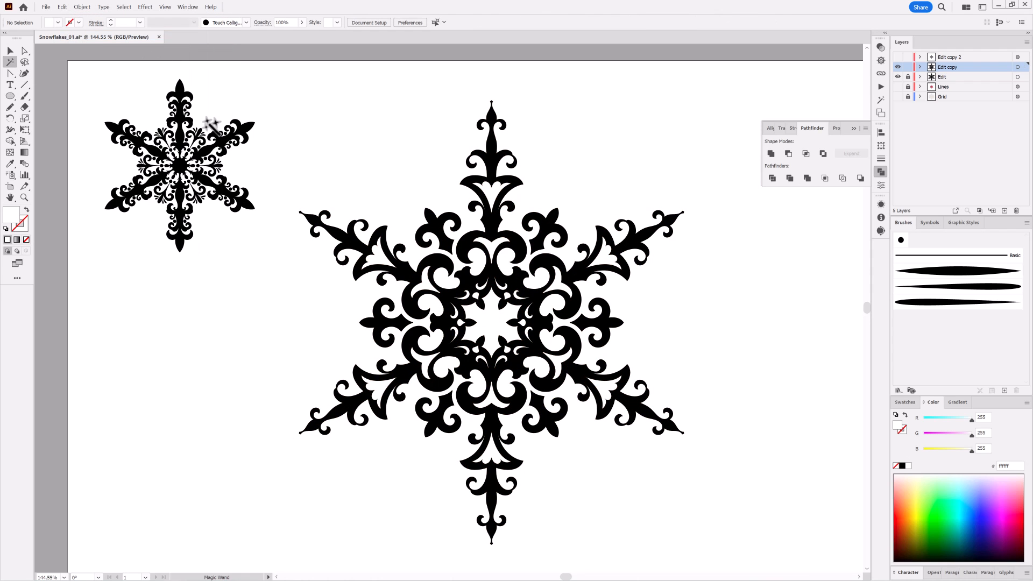
# Scale the second snowflake down to about 66 by 70 mm with Free Transform and place it in the artboard's lower-left area
pyautogui.click(491, 143)
pyautogui.press('e')
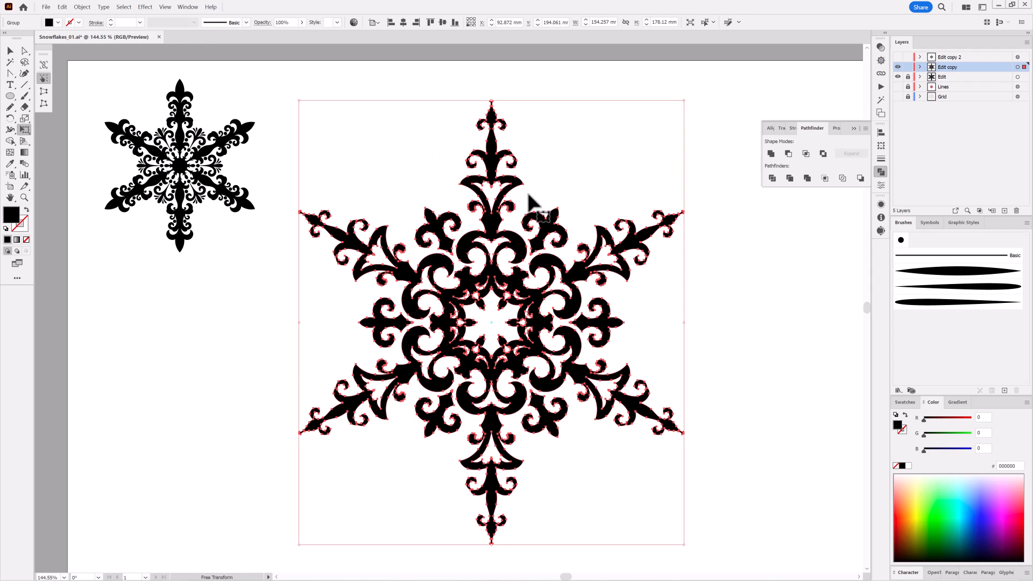
pyautogui.moveTo(679, 101); pyautogui.dragTo(398, 360)
pyautogui.moveTo(383, 454); pyautogui.dragTo(198, 150)
pyautogui.moveTo(252, 88); pyautogui.dragTo(259, 81)
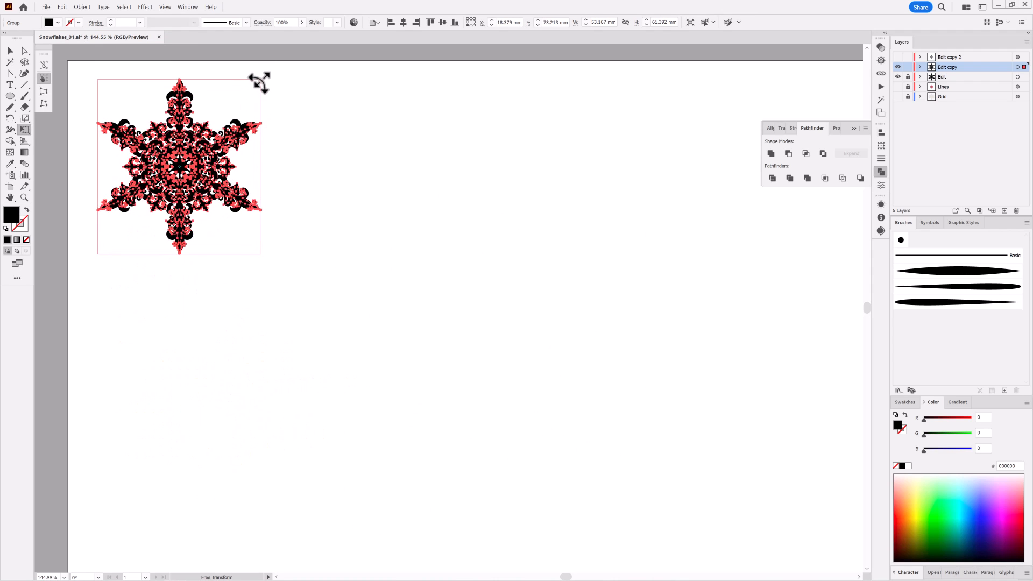
pyautogui.moveTo(187, 169); pyautogui.dragTo(167, 430)
pyautogui.hotkey('ctrl', '0')
pyautogui.hotkey('ctrl', 'shift', 'a')
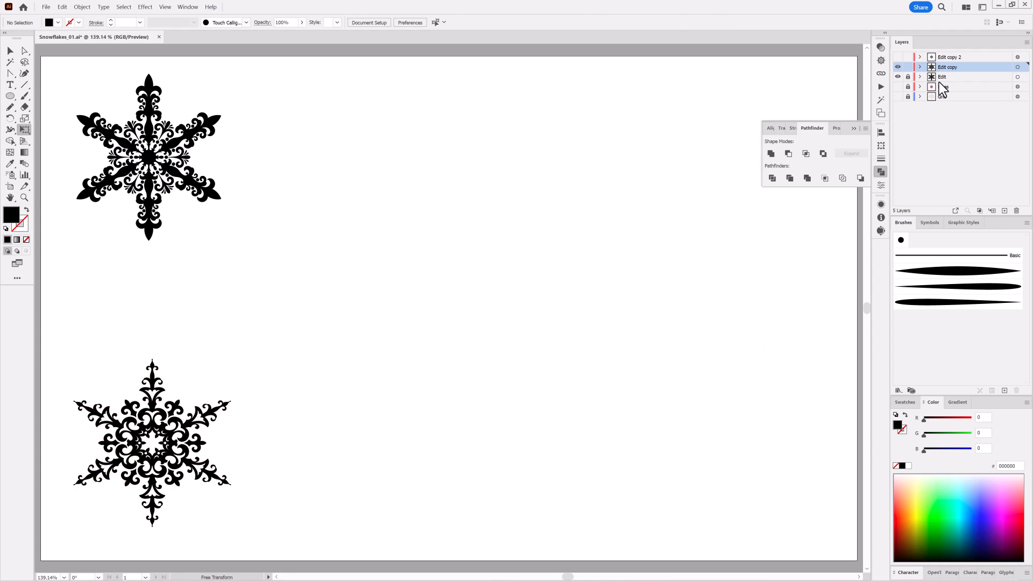
# Reveal the Edit copy 2 layer, cut away all its old artwork, and show the Grid layer's guides
pyautogui.click(897, 57)
pyautogui.click(1017, 56)
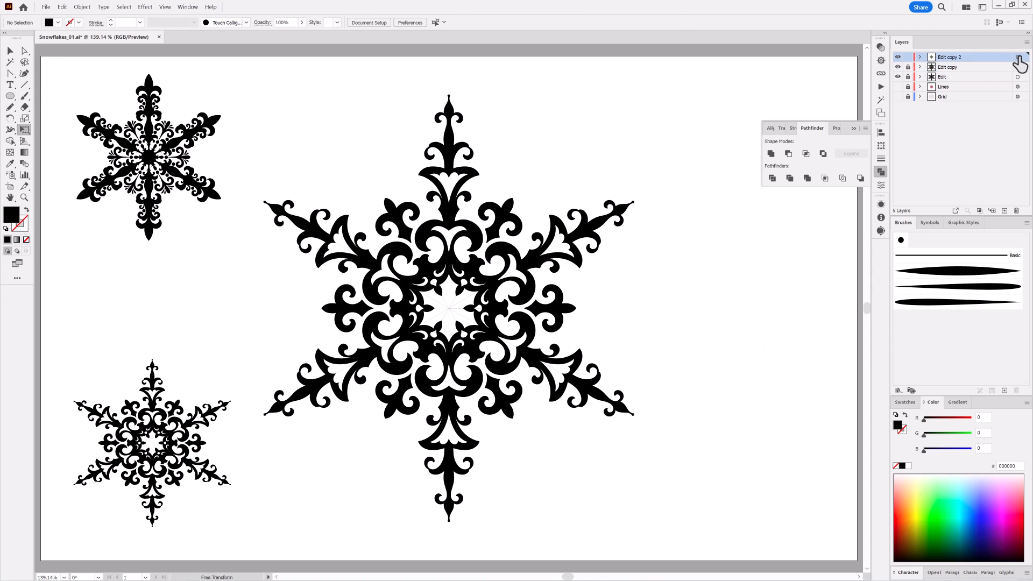
pyautogui.click(62, 8)
pyautogui.click(67, 34)
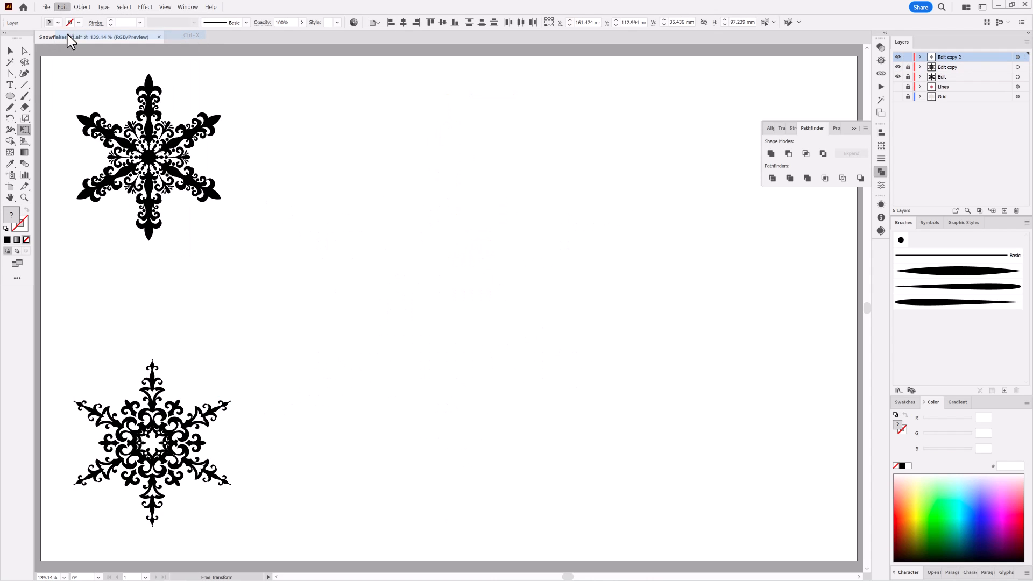
pyautogui.click(897, 97)
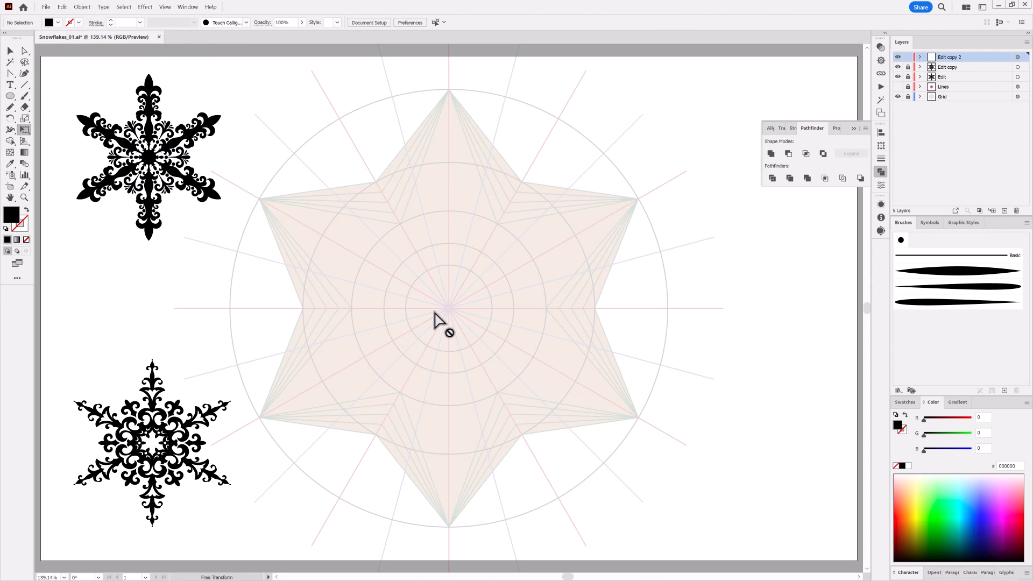
# Draw the snowflake's rounded central body with the Pencil tool, and add a pointed leaf inside each open petal
pyautogui.press('n')
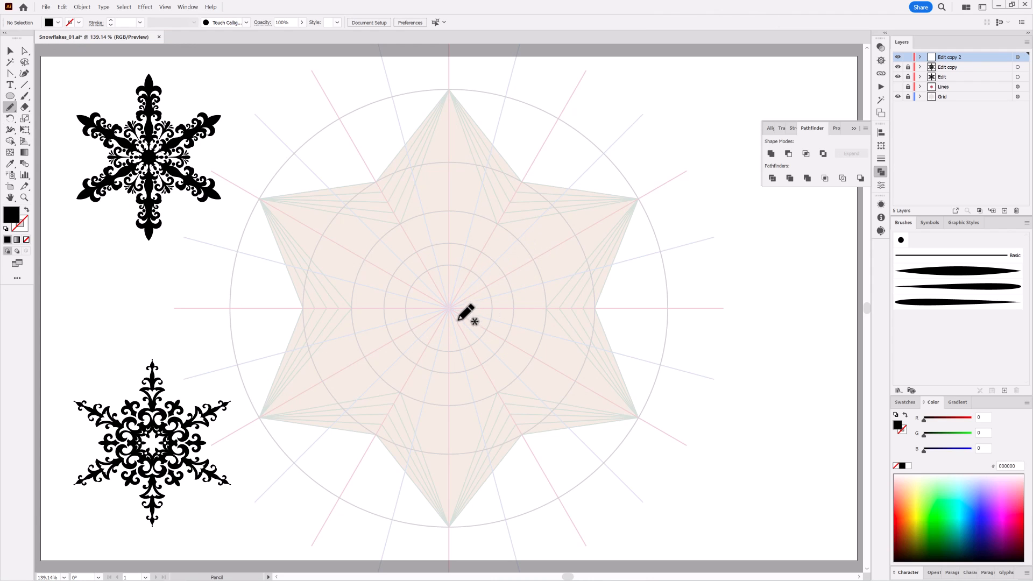
pyautogui.moveTo(458, 321)
pyautogui.mouseDown()
pyautogui.moveTo(473, 241)
pyautogui.moveTo(431, 236)
pyautogui.moveTo(457, 321)
pyautogui.mouseUp()
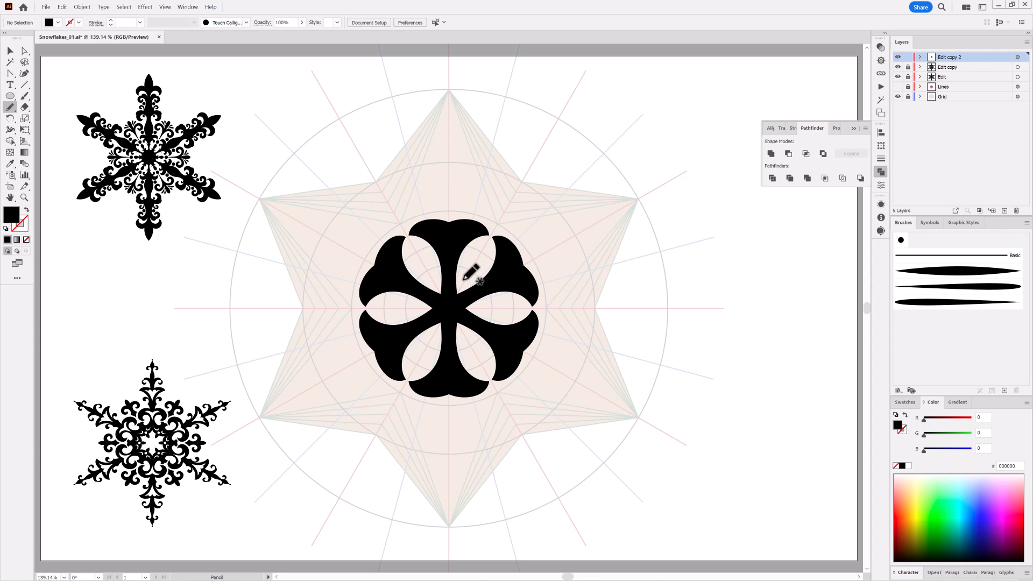
pyautogui.moveTo(475, 253); pyautogui.dragTo(456, 296)
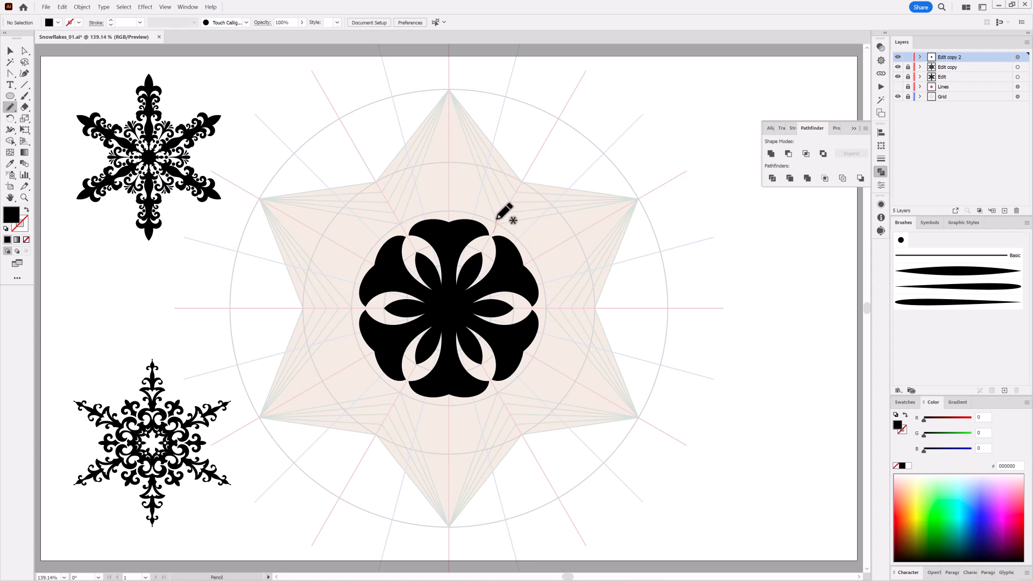
# Draw a teardrop beyond the petal gap, crescent scallops above the central body, and a lobed spire up the vertical arm with the Pencil tool
pyautogui.moveTo(495, 233); pyautogui.dragTo(495, 234)
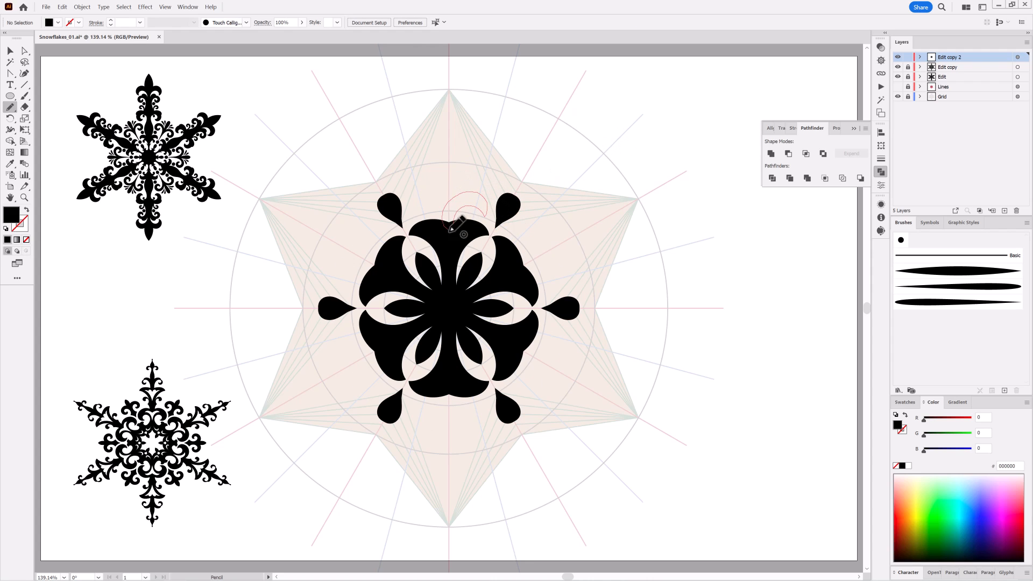
pyautogui.moveTo(451, 231); pyautogui.dragTo(451, 229)
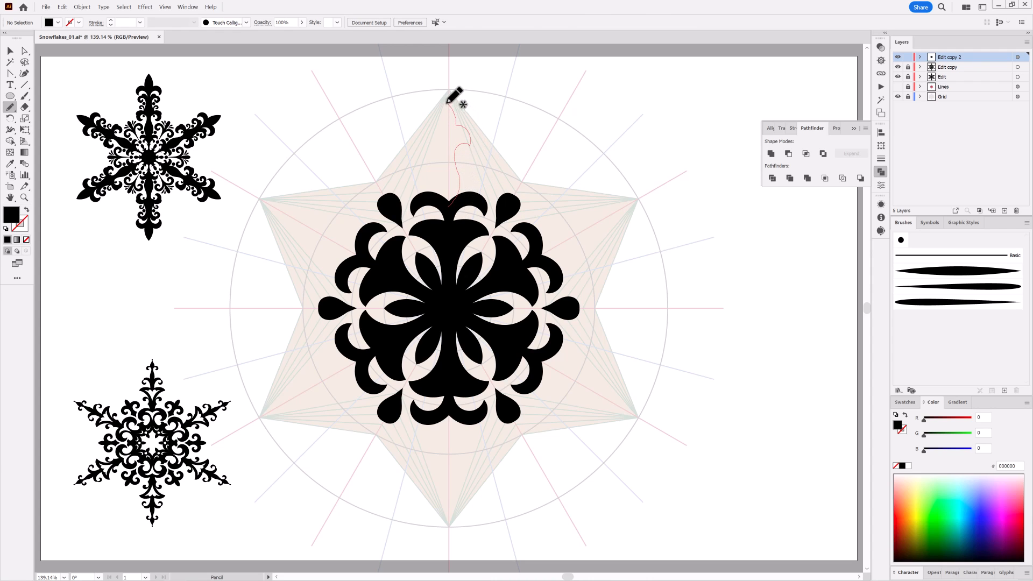
pyautogui.moveTo(447, 103); pyautogui.dragTo(448, 102)
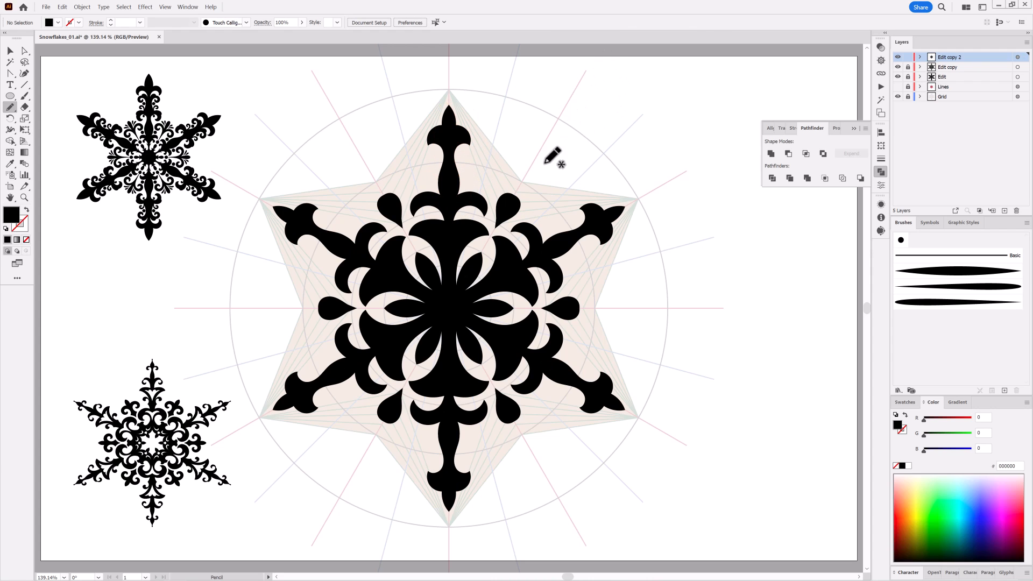
# Draw two small rounded dots beyond the teardrop, redrawing the outer one about 3 mm across
pyautogui.moveTo(521, 192)
pyautogui.mouseDown()
pyautogui.moveTo(527, 254)
pyautogui.moveTo(529, 224)
pyautogui.mouseUp()
pyautogui.scroll(5, 547, 158)
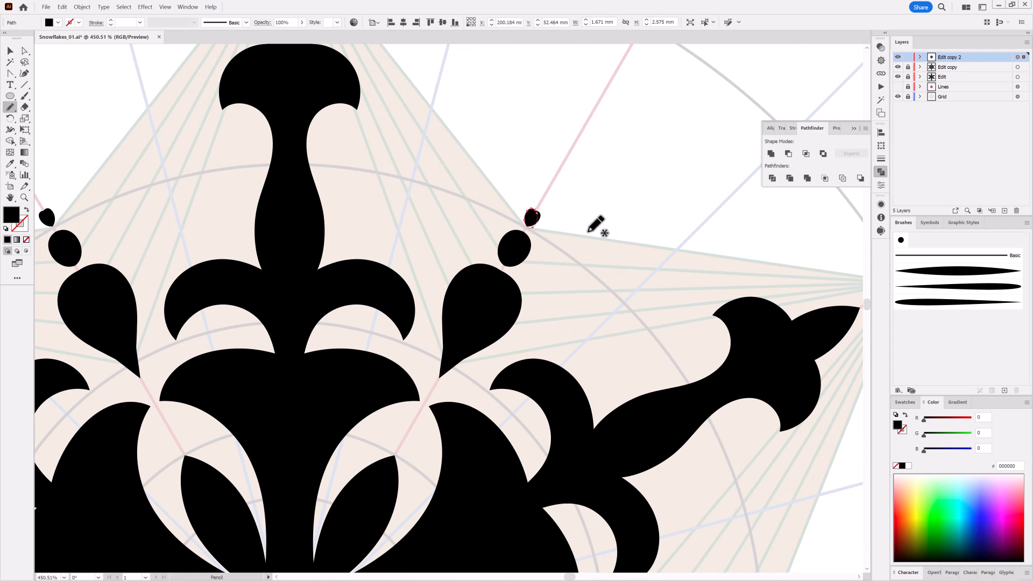
pyautogui.hotkey('ctrl', 'z')
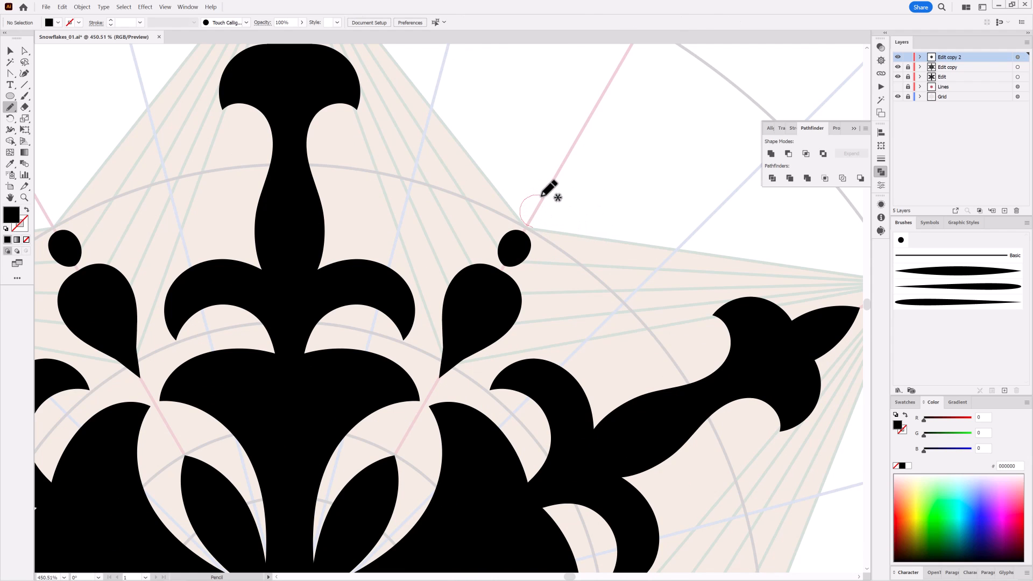
pyautogui.moveTo(550, 219); pyautogui.dragTo(550, 221)
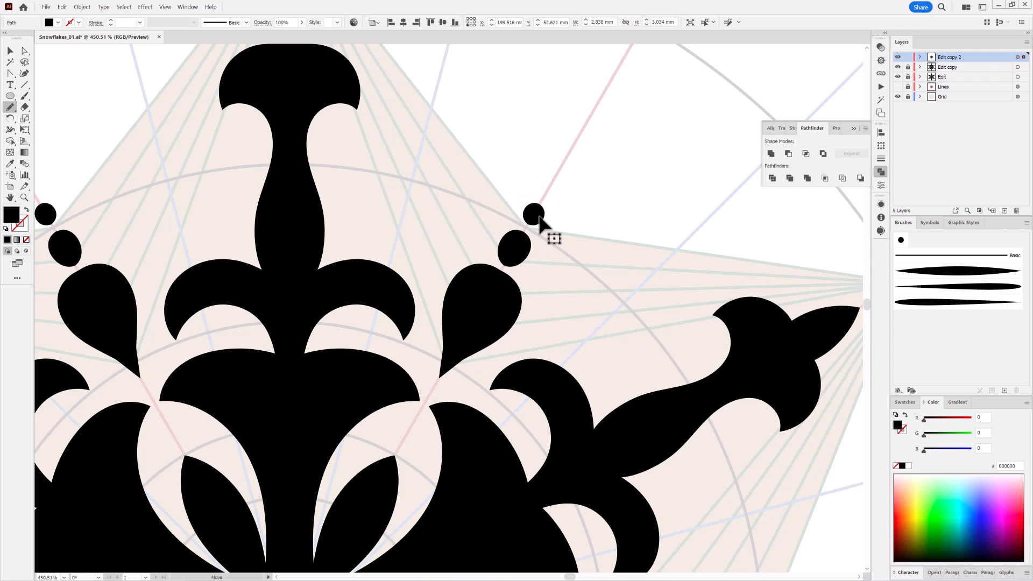
pyautogui.hotkey('ctrl', 'shift', 'a')
pyautogui.hotkey('ctrl', '0')
# Draw a small circle with the Ellipse tool just beyond the vertical spire's tip, centred on the arm
pyautogui.moveTo(537, 200); pyautogui.dragTo(624, 186)
pyautogui.moveTo(624, 186); pyautogui.dragTo(497, 213)
pyautogui.moveTo(377, 234); pyautogui.dragTo(436, 242)
pyautogui.click(11, 96)
pyautogui.moveTo(500, 188)
pyautogui.mouseDown()
pyautogui.moveTo(527, 224)
pyautogui.moveTo(531, 189)
pyautogui.moveTo(523, 203)
pyautogui.mouseUp()
pyautogui.press('v')
pyautogui.click(405, 23)
pyautogui.click(694, 228)
# Place a circle about 5.5 mm across beside the spire's stem, just under its upper lobe
pyautogui.moveTo(685, 309); pyautogui.dragTo(664, 307)
pyautogui.moveTo(571, 267); pyautogui.dragTo(500, 209)
pyautogui.moveTo(479, 172); pyautogui.dragTo(514, 291)
pyautogui.moveTo(627, 310); pyautogui.dragTo(522, 299)
pyautogui.moveTo(678, 306); pyautogui.dragTo(594, 216)
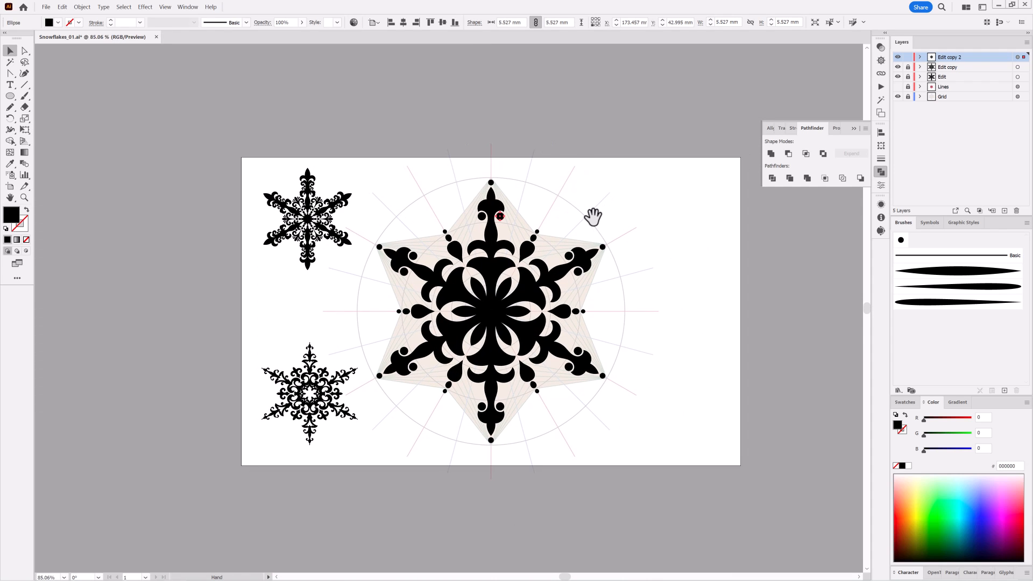
# Duplicate the Edit copy 2 layer, hide the duplicate, and make Edit copy 2 the active layer
pyautogui.moveTo(1002, 65); pyautogui.dragTo(1004, 211)
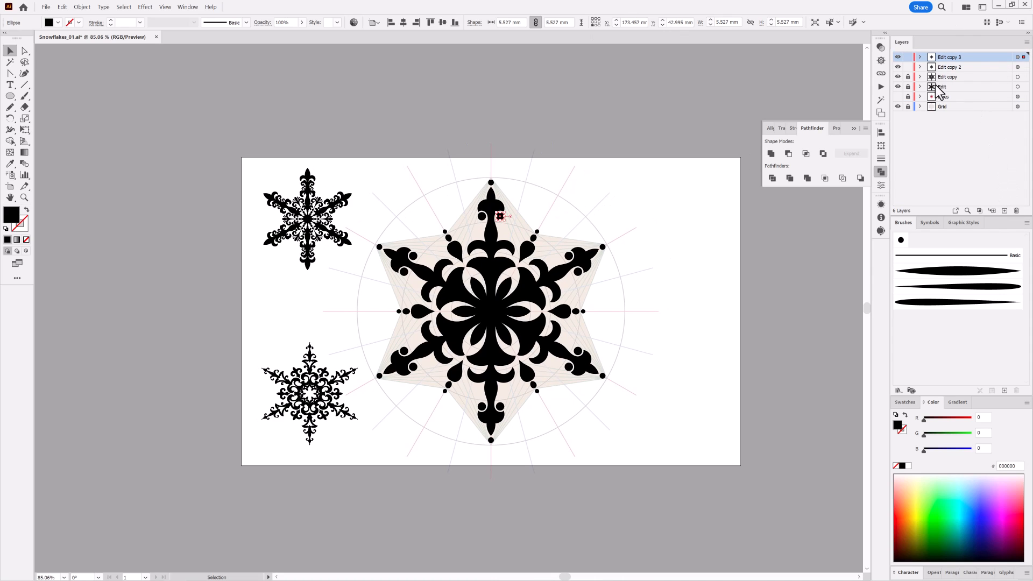
pyautogui.moveTo(896, 57); pyautogui.dragTo(897, 67)
pyautogui.click(948, 69)
pyautogui.click(898, 56)
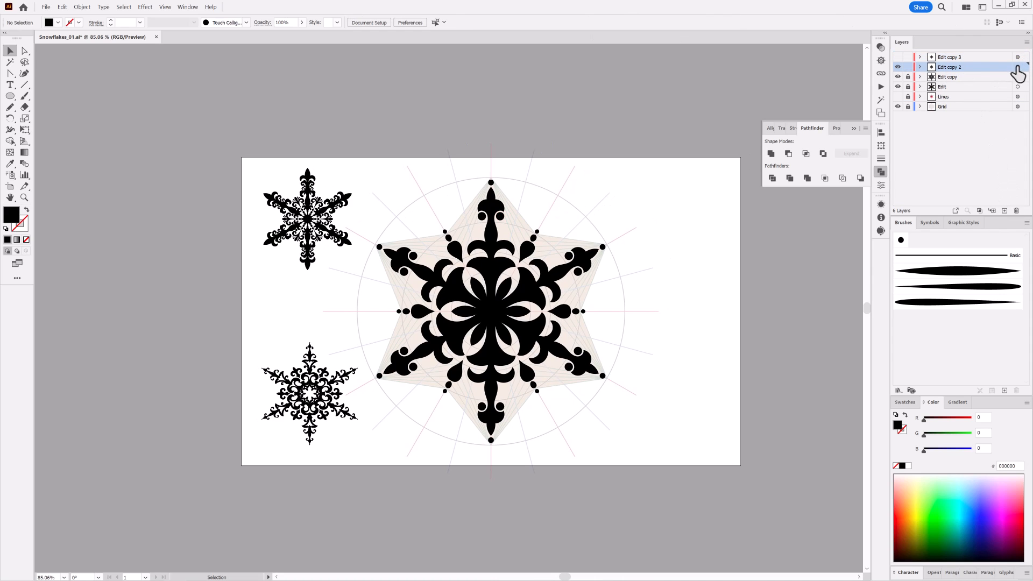
# Hide the Grid layer, unlock all objects and expand the appearance of the whole Edit copy 2 layer
pyautogui.click(1024, 67)
pyautogui.click(897, 107)
pyautogui.click(82, 6)
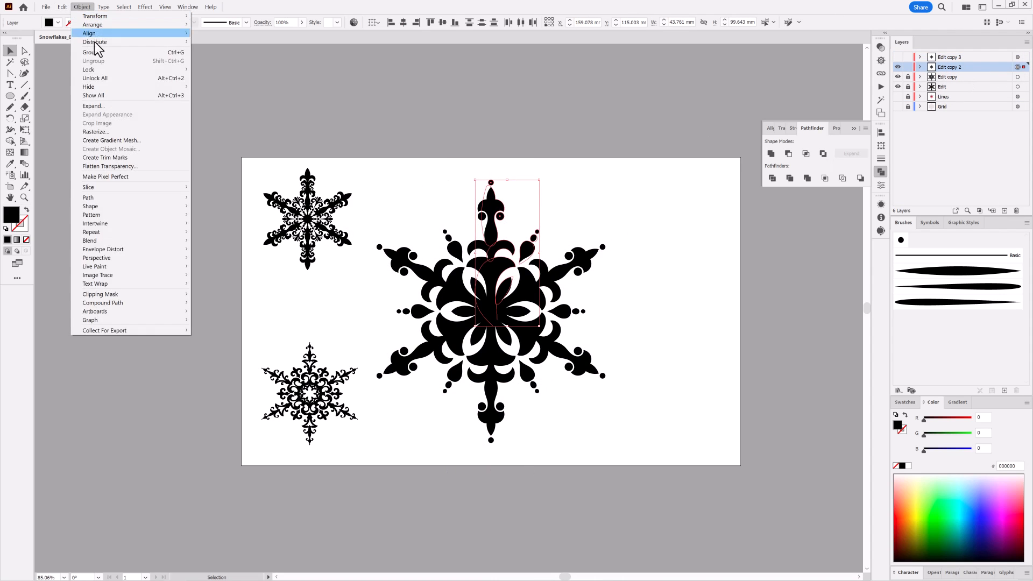
pyautogui.click(95, 78)
pyautogui.click(82, 7)
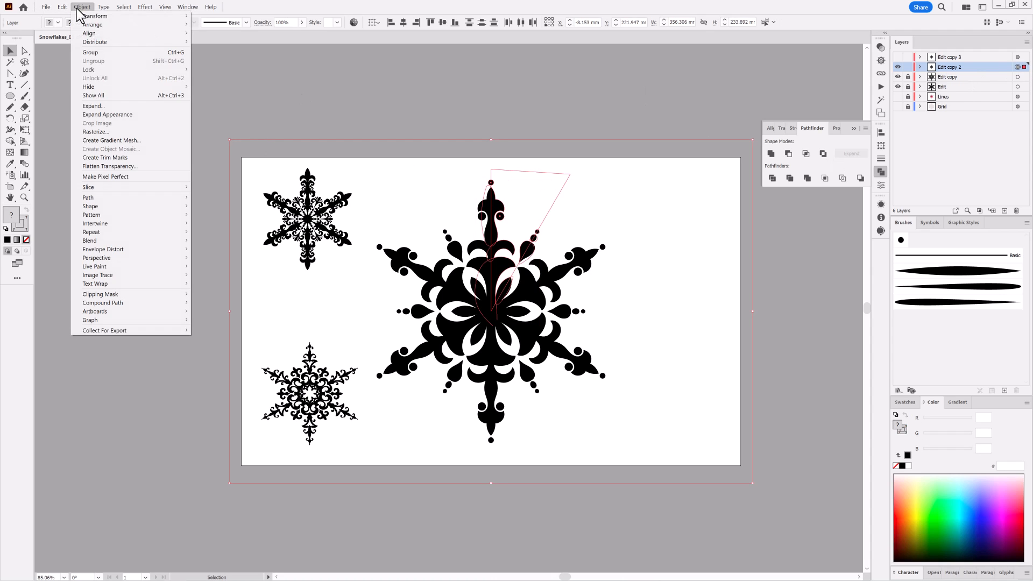
pyautogui.click(114, 114)
# Merge the expanded Edit copy 2 artwork with Pathfinder, and invert the selection to catch any leftover shapes
pyautogui.click(1017, 67)
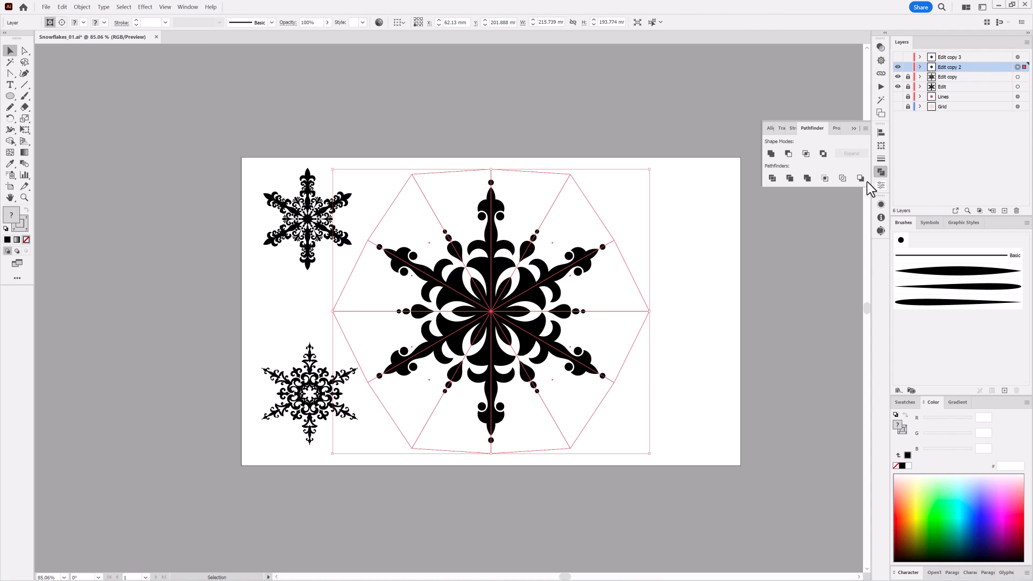
pyautogui.click(808, 179)
pyautogui.click(9, 62)
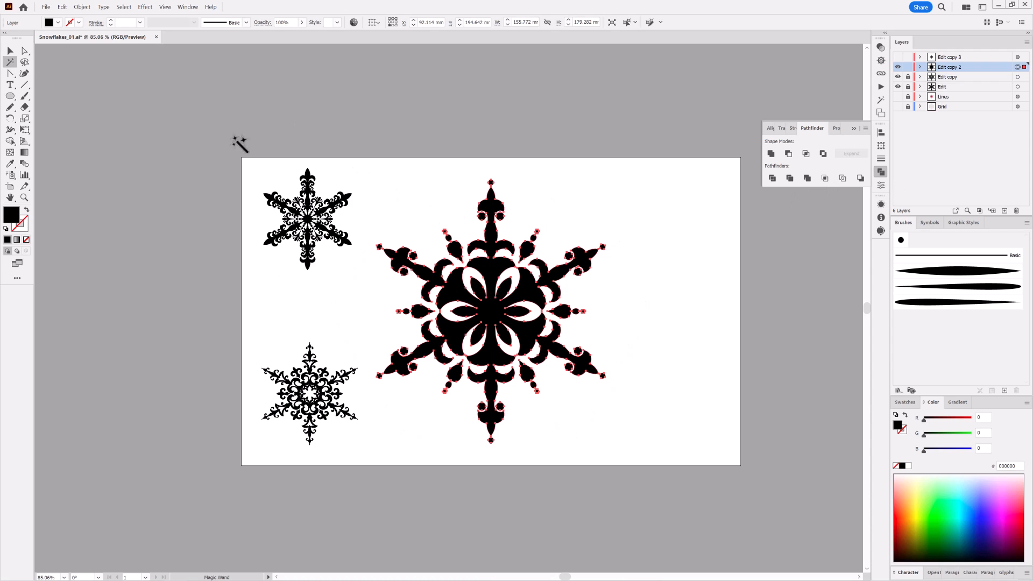
pyautogui.click(123, 7)
pyautogui.click(138, 53)
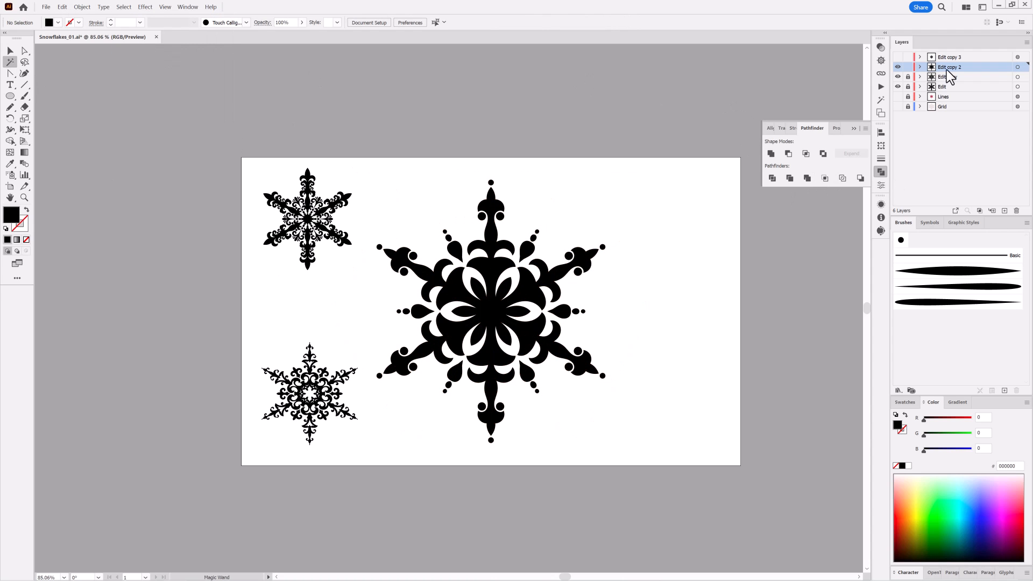
# Scale the new snowflake down to about 69 by 79 mm with Free Transform and place it beside the artboard's upper-left snowflake
pyautogui.click(1018, 67)
pyautogui.click(24, 130)
pyautogui.moveTo(378, 181); pyautogui.dragTo(504, 326)
pyautogui.moveTo(576, 382); pyautogui.dragTo(453, 222)
# Unlock the other snowflake layers and move the Edit copy snowflake up to third place in the top row
pyautogui.click(898, 88)
pyautogui.click(898, 88)
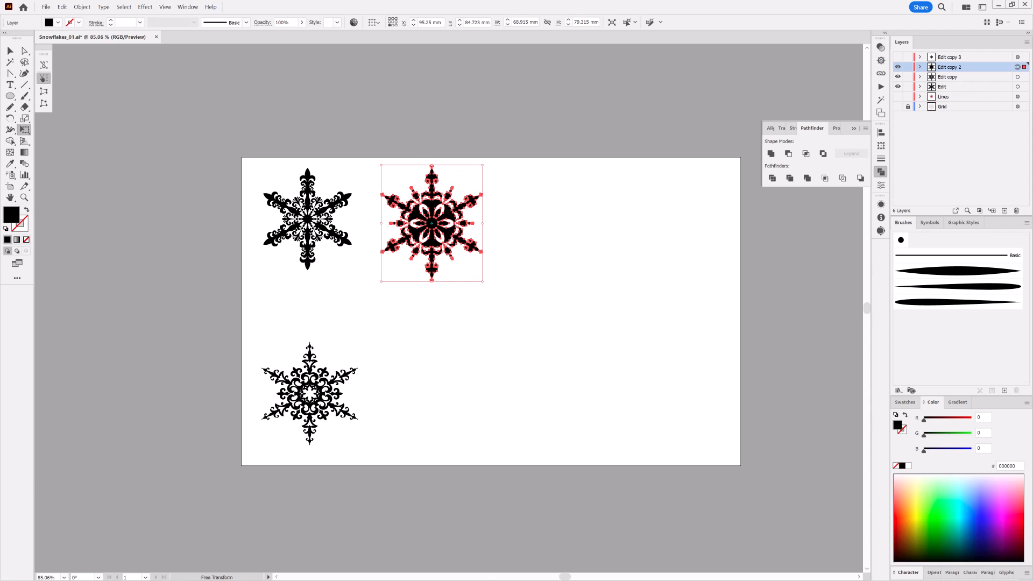
pyautogui.click(1018, 77)
pyautogui.moveTo(325, 399); pyautogui.dragTo(576, 223)
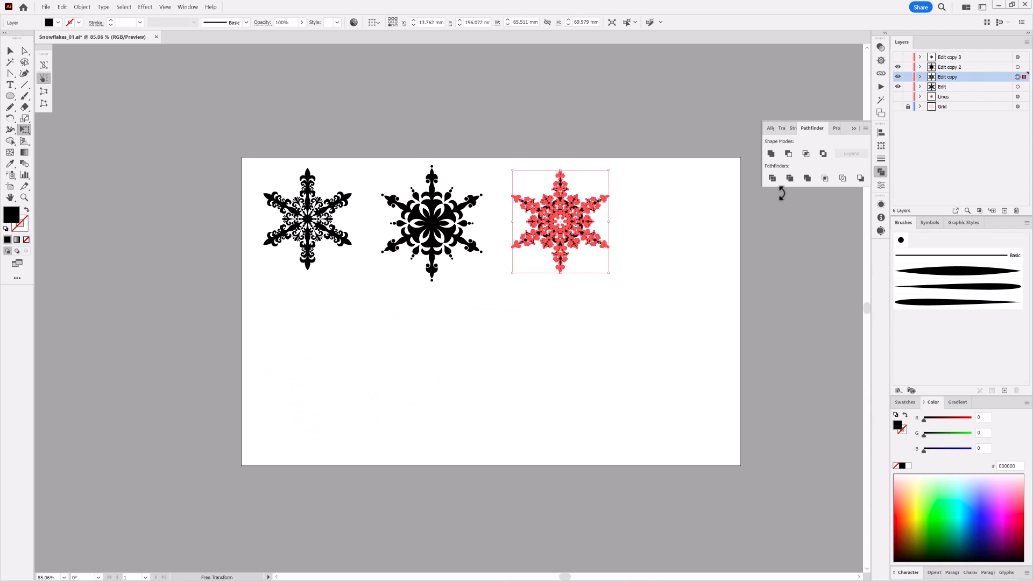
# Enlarge the three snowflakes together to about 310 by 104 mm at the artboard's middle, then distribute them horizontally and align their vertical centres
pyautogui.keyDown('shift'); pyautogui.click(1018, 86); pyautogui.keyUp('shift')
pyautogui.keyDown('shift'); pyautogui.click(1017, 67); pyautogui.keyUp('shift')
pyautogui.moveTo(580, 263); pyautogui.dragTo(614, 348)
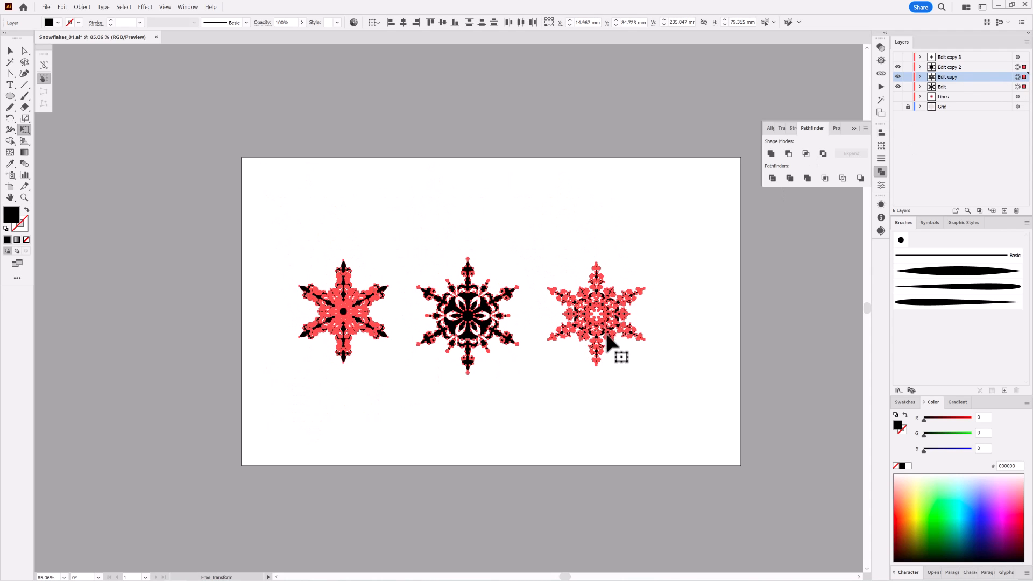
pyautogui.moveTo(644, 258); pyautogui.dragTo(698, 240)
pyautogui.moveTo(667, 329); pyautogui.dragTo(683, 327)
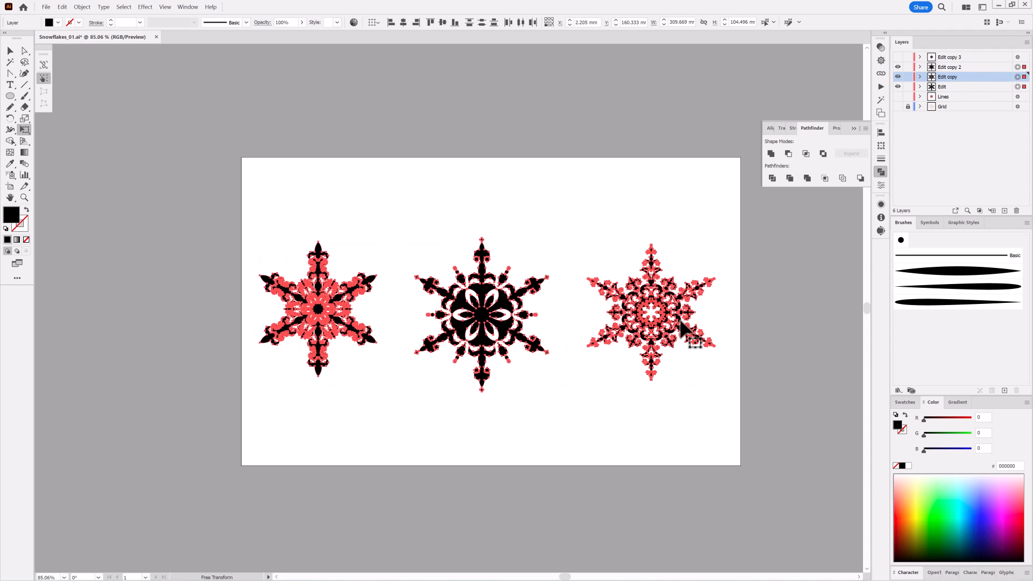
pyautogui.click(517, 23)
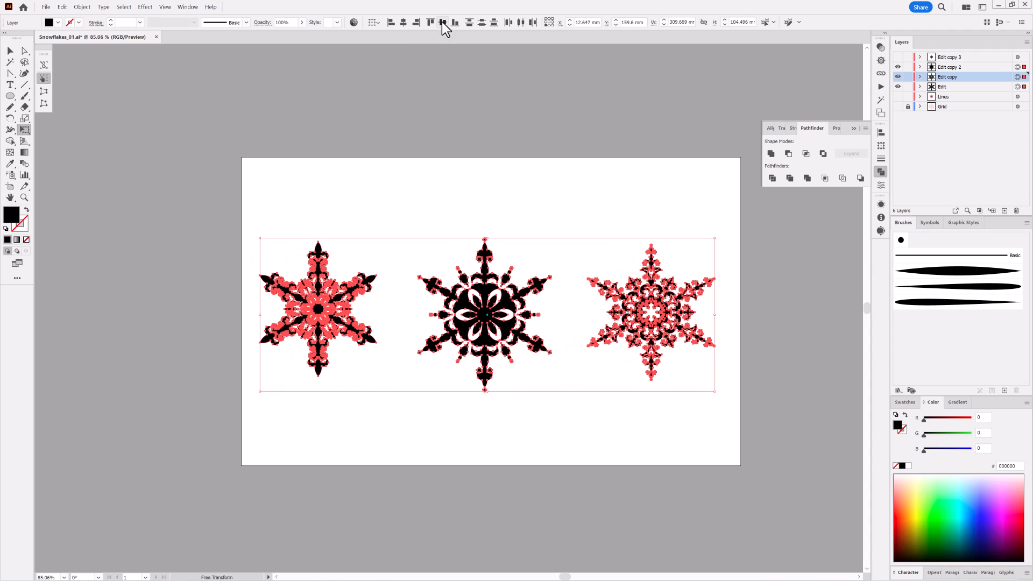
pyautogui.click(592, 121)
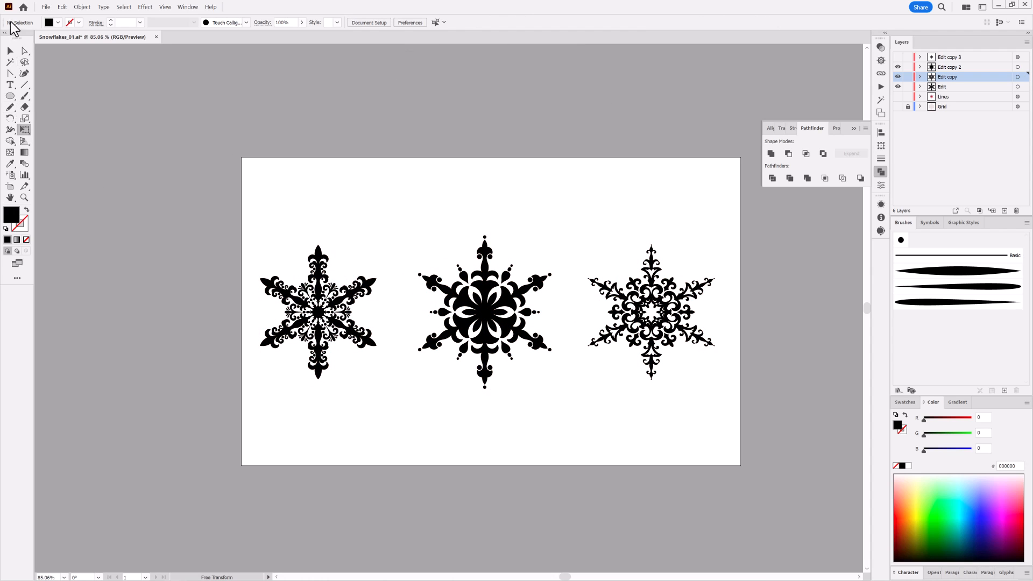
# Start a new Scatter Brush from the leftmost snowflake
pyautogui.click(9, 51)
pyautogui.click(371, 284)
pyautogui.click(1004, 390)
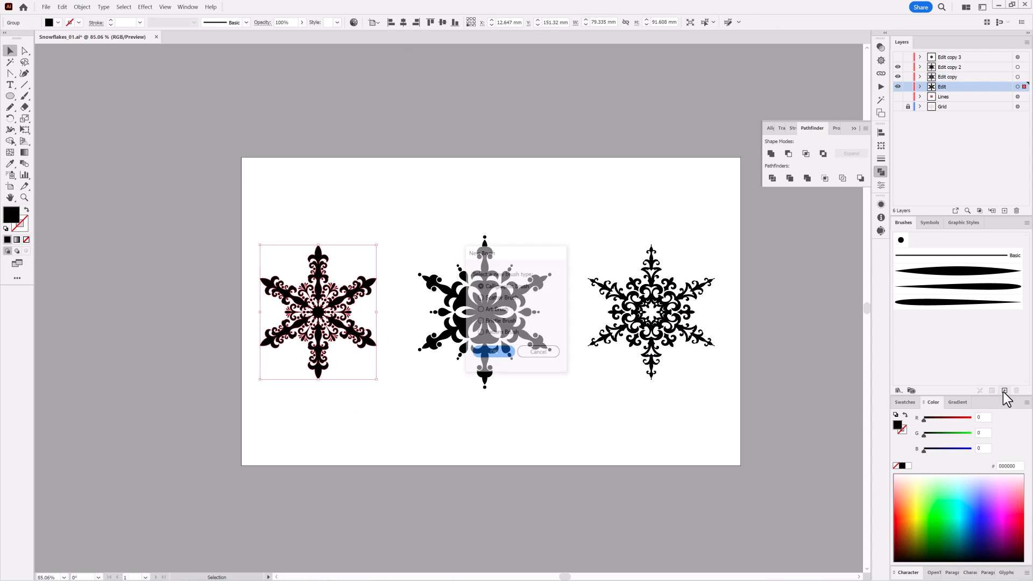
pyautogui.click(492, 352)
# Set the scatter brush's size, spacing, scatter and rotation to Random, and accept its options
pyautogui.moveTo(775, 92)
pyautogui.mouseDown()
pyautogui.moveTo(558, 97)
pyautogui.moveTo(538, 108)
pyautogui.mouseUp()
pyautogui.click(514, 141)
pyautogui.click(511, 162)
pyautogui.click(514, 156)
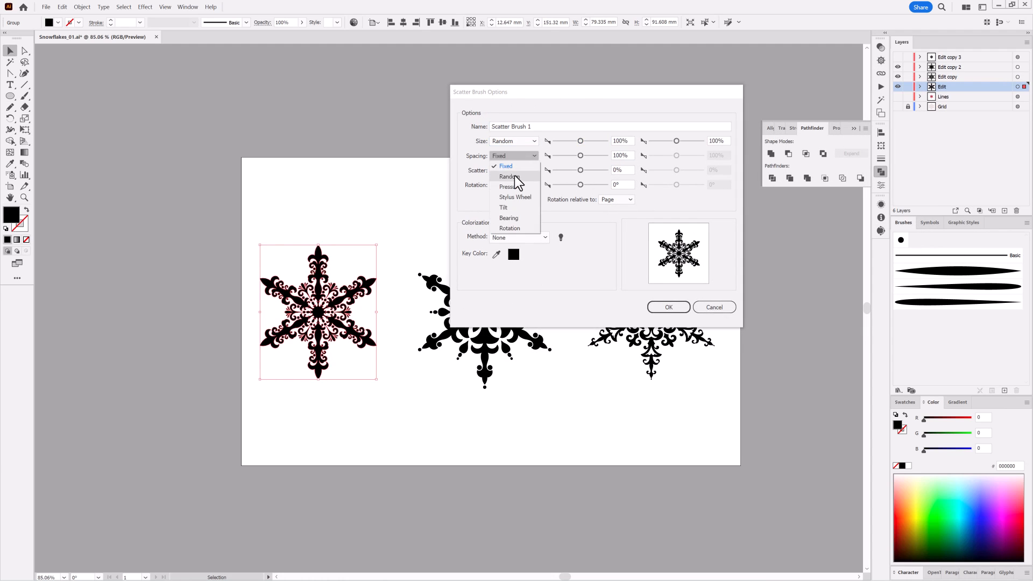
pyautogui.click(514, 177)
pyautogui.click(513, 170)
pyautogui.click(512, 192)
pyautogui.click(514, 185)
pyautogui.click(517, 206)
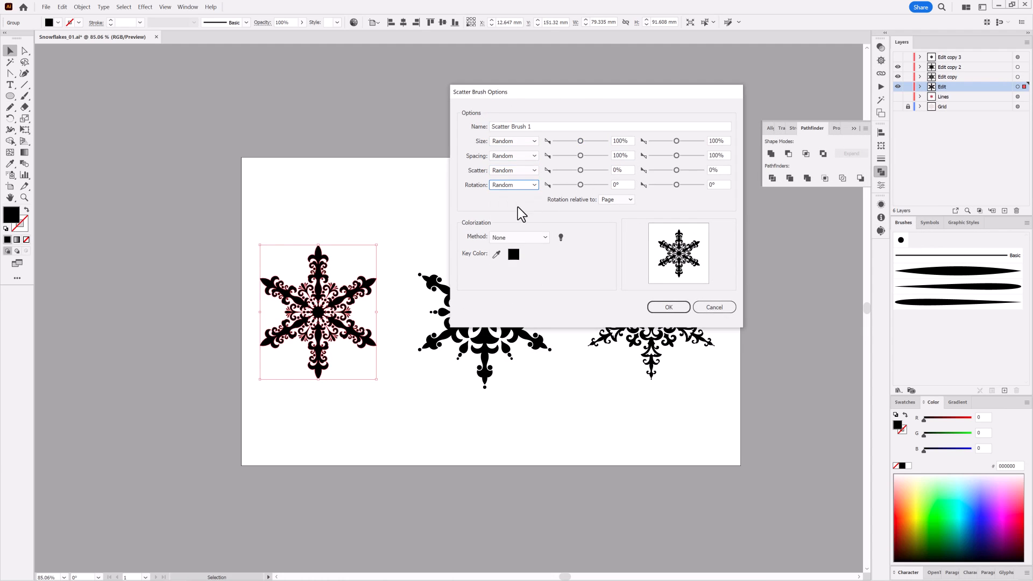
pyautogui.click(669, 308)
# Paint a wavy stroke about 299 mm wide above the three snowflakes with the Paintbrush and the new scatter brush
pyautogui.click(690, 417)
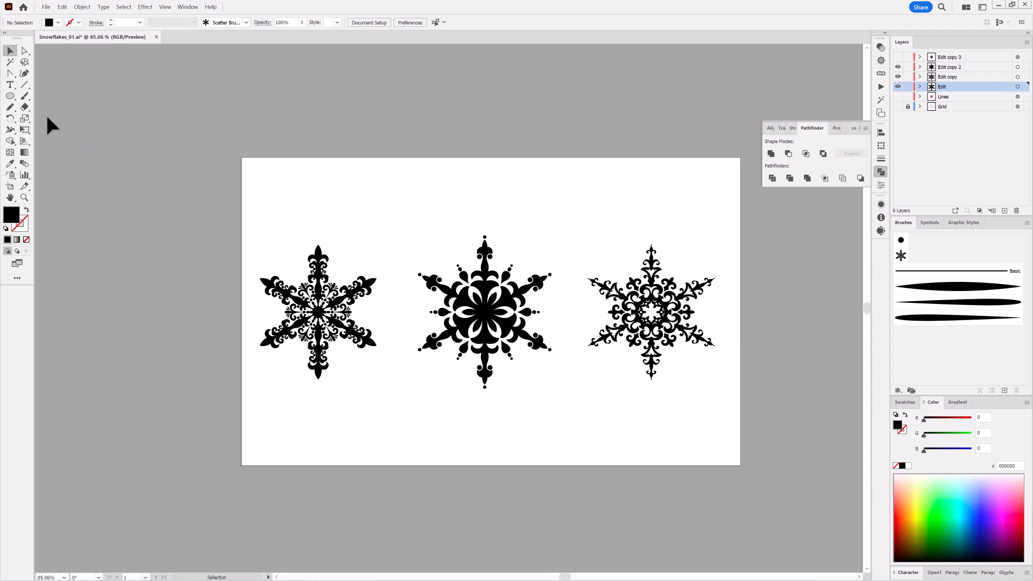
pyautogui.click(24, 96)
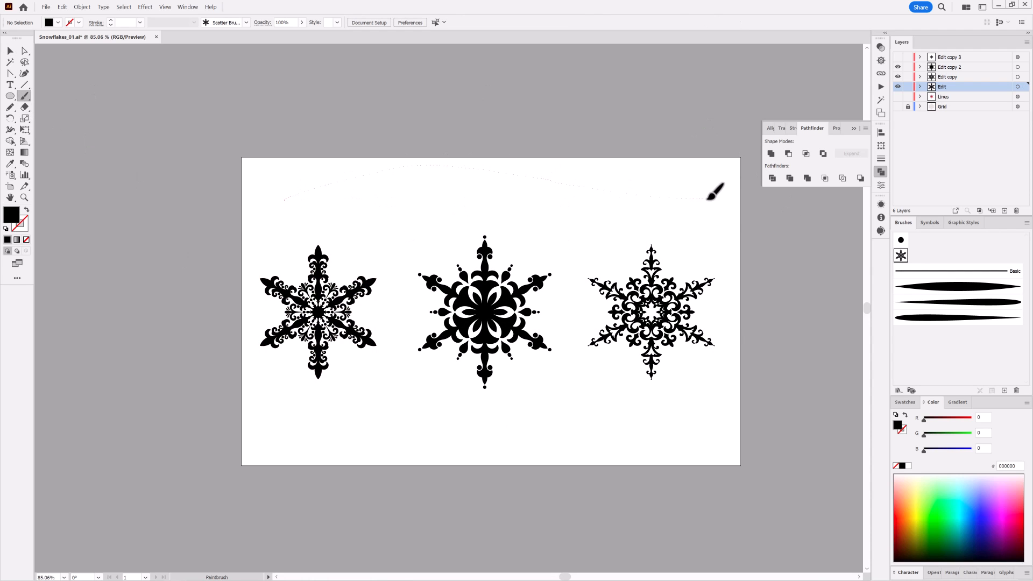
pyautogui.moveTo(707, 198); pyautogui.dragTo(709, 199)
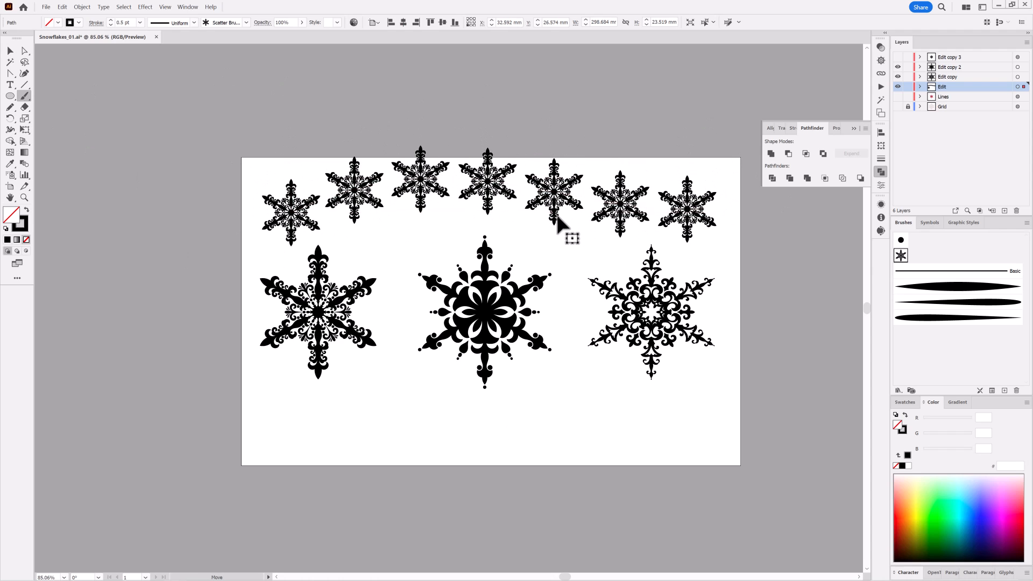
# Lower the wavy stroke slightly and set its scatter brush's minimum size to 35%, minimum spacing to 57% and scatter from -22% to 22%
pyautogui.moveTo(557, 216); pyautogui.dragTo(557, 224)
pyautogui.doubleClick(901, 256)
pyautogui.moveTo(641, 97); pyautogui.dragTo(876, 131)
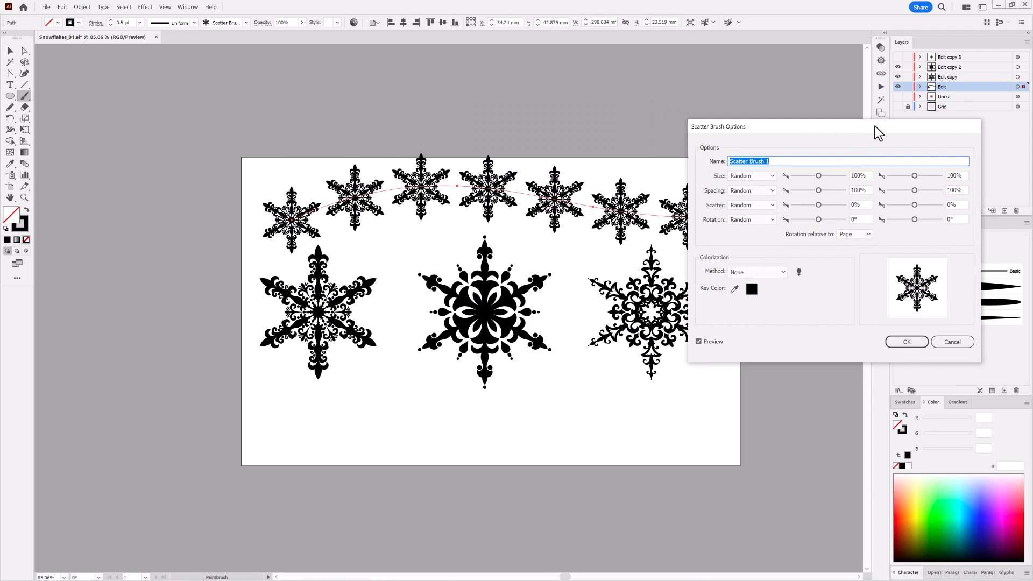
pyautogui.moveTo(818, 175)
pyautogui.mouseDown()
pyautogui.moveTo(803, 176)
pyautogui.moveTo(801, 189)
pyautogui.moveTo(818, 206)
pyautogui.mouseUp()
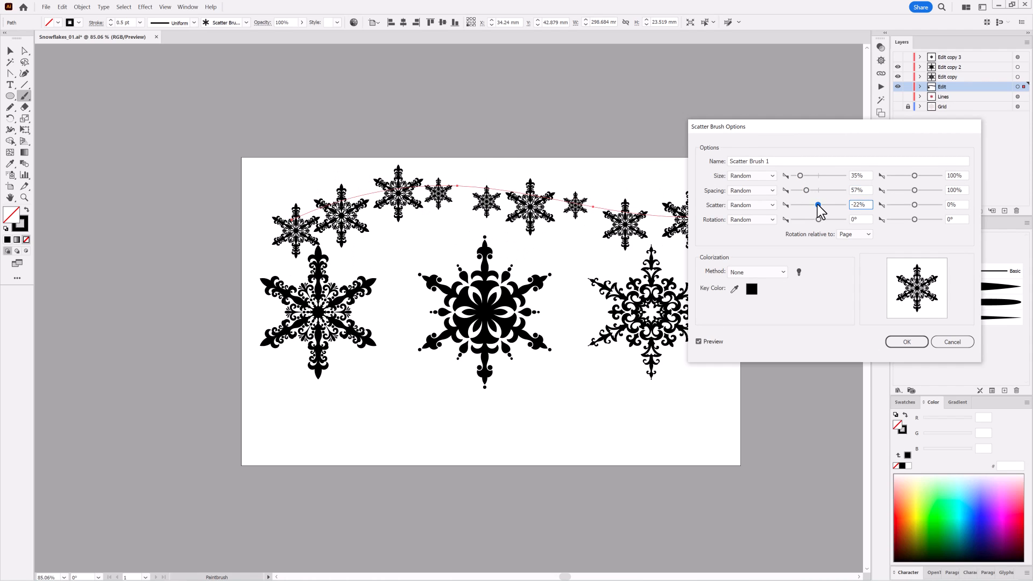
pyautogui.moveTo(916, 205); pyautogui.dragTo(917, 206)
pyautogui.doubleClick(963, 206)
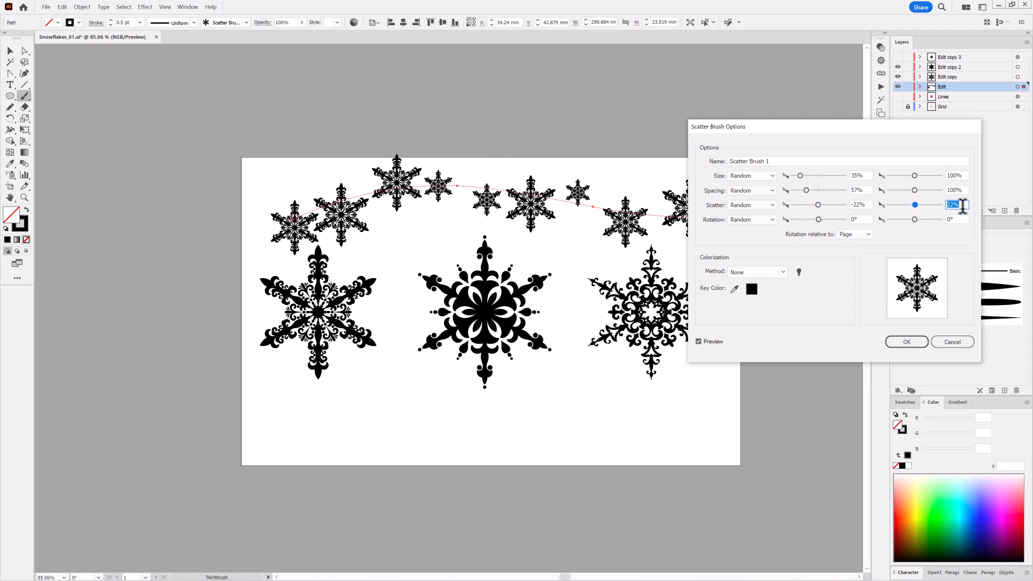
# Set the scatter brush's random rotation from -109° to 103° and apply the new options to the existing stroke
pyautogui.moveTo(816, 219); pyautogui.dragTo(803, 219)
pyautogui.moveTo(914, 219); pyautogui.dragTo(928, 220)
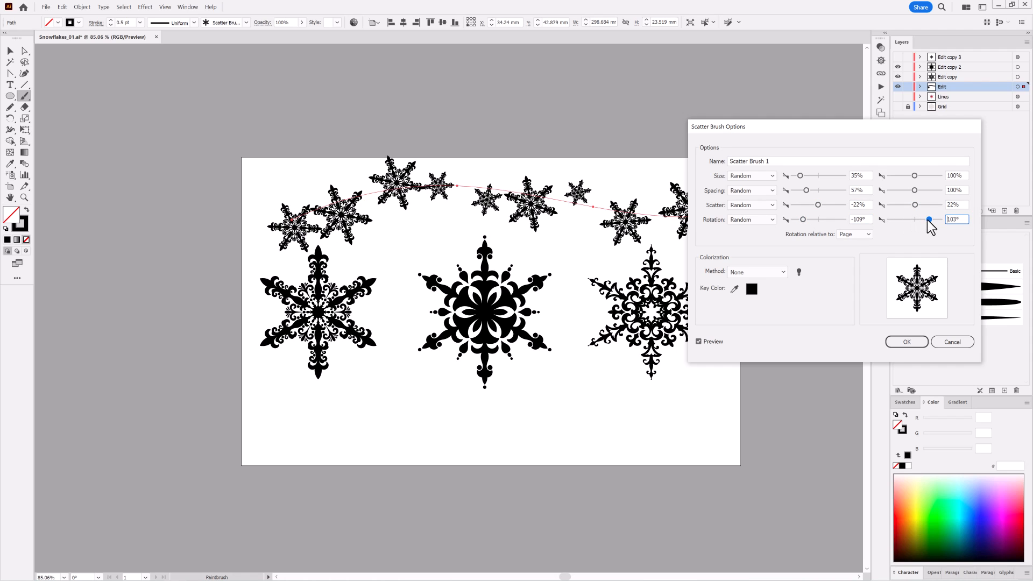
pyautogui.click(904, 342)
pyautogui.click(506, 314)
# Set the wavy stroke's colour to orange-red D64100 and its scatter brush's colorization method to Tints
pyautogui.press('v')
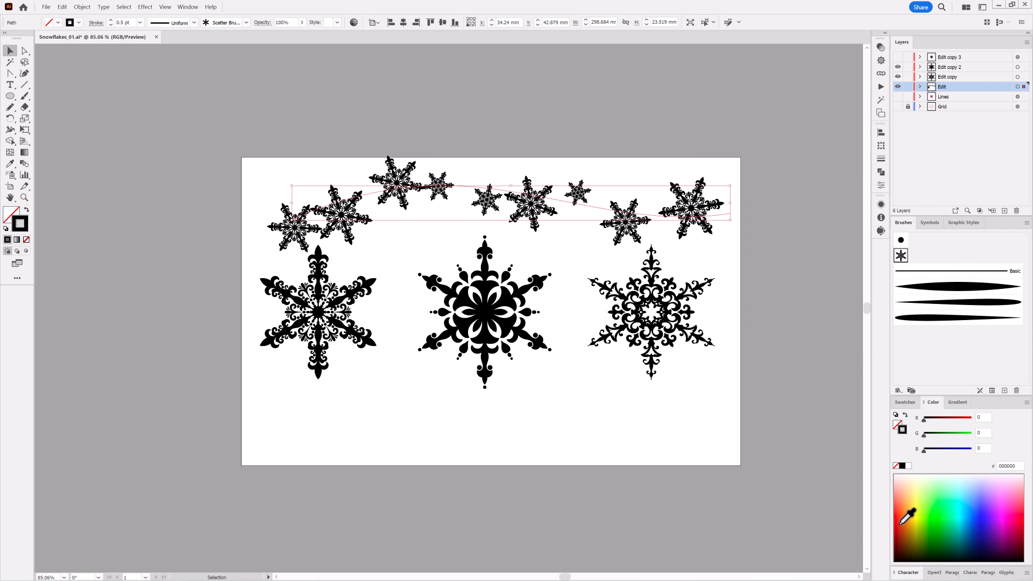
pyautogui.click(902, 523)
pyautogui.doubleClick(901, 255)
pyautogui.click(758, 272)
pyautogui.click(751, 282)
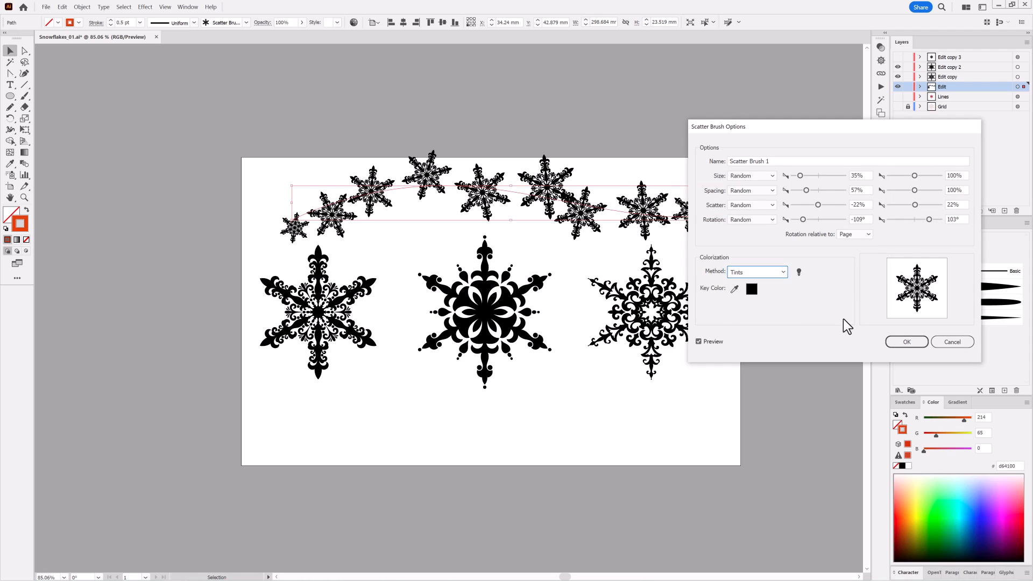
# Make the brush rotation relative to Path, apply the changes to the existing stroke, and move the stroke slightly up
pyautogui.click(854, 234)
pyautogui.click(860, 242)
pyautogui.click(907, 342)
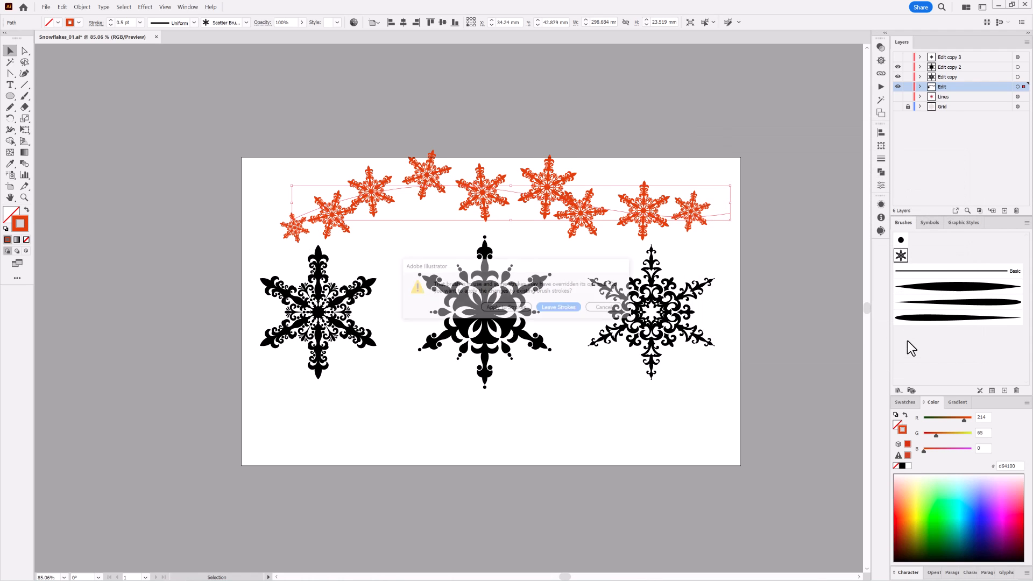
pyautogui.click(508, 308)
pyautogui.moveTo(577, 213); pyautogui.dragTo(569, 196)
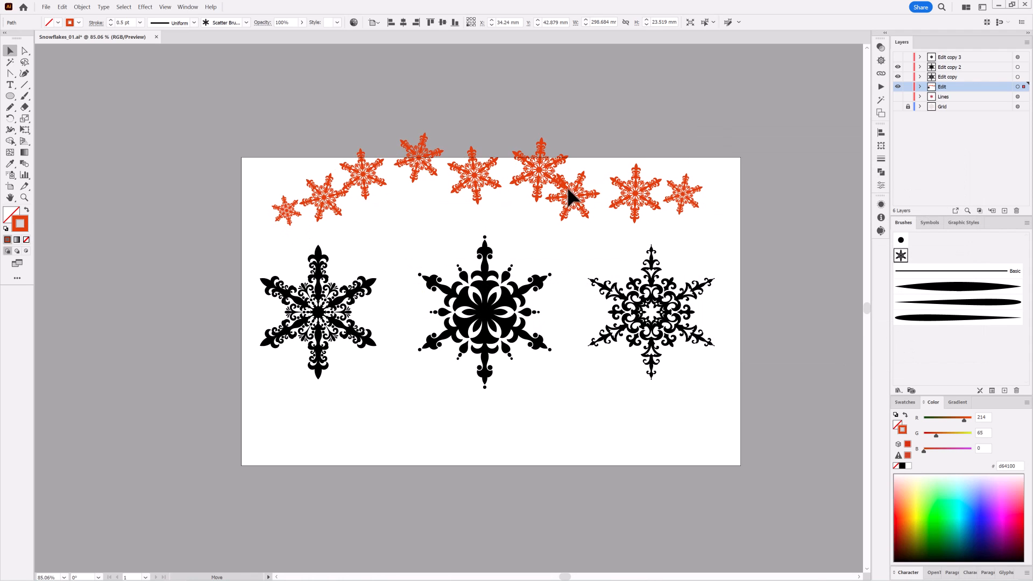
pyautogui.click(491, 498)
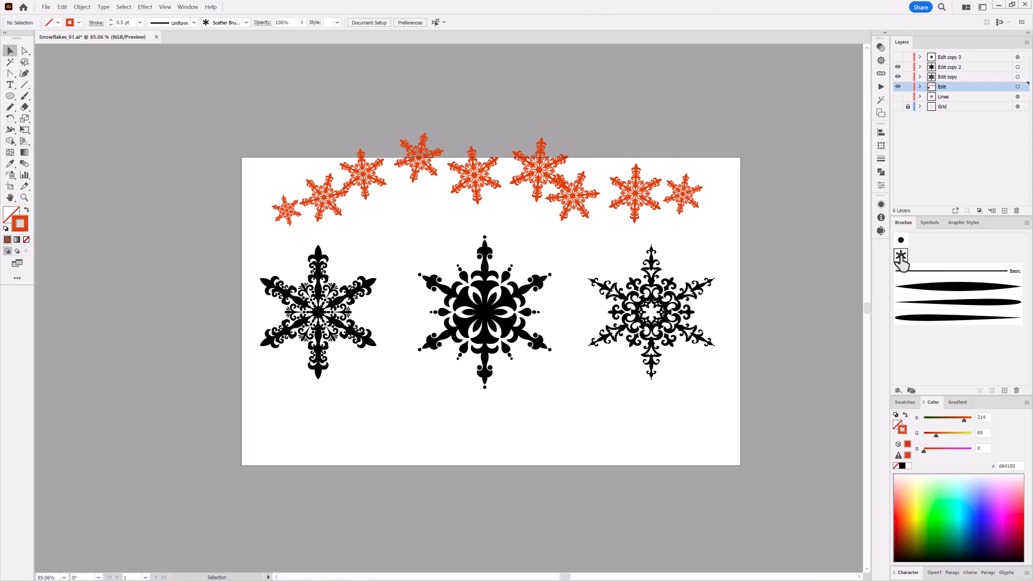
# Duplicate the snowflake scatter brush twice and replace the first copy's artwork with the middle snowflake
pyautogui.moveTo(901, 257); pyautogui.dragTo(1004, 391)
pyautogui.moveTo(917, 257); pyautogui.dragTo(1005, 391)
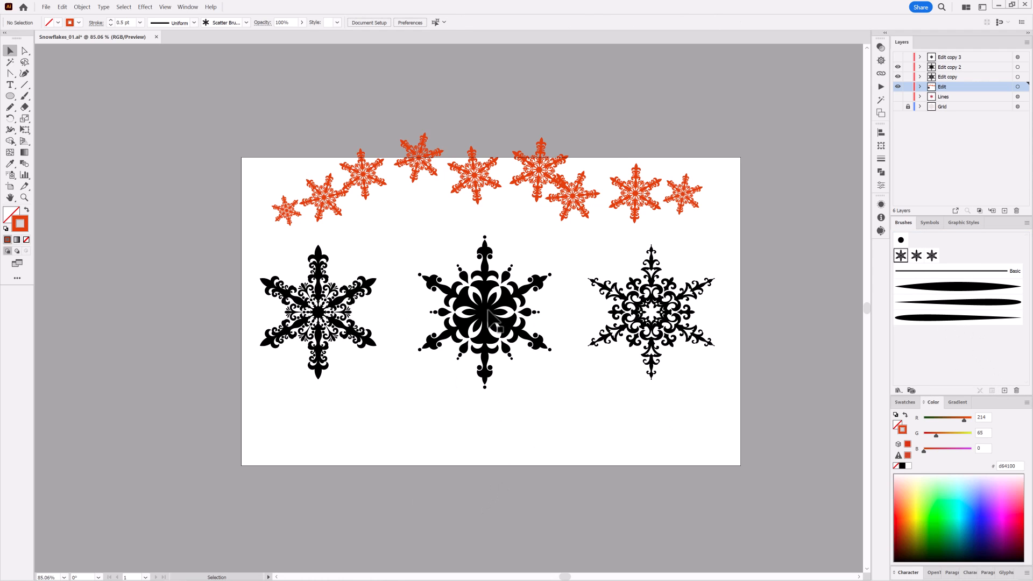
pyautogui.click(491, 317)
pyautogui.moveTo(490, 318)
pyautogui.mouseDown()
pyautogui.moveTo(890, 270)
pyautogui.moveTo(916, 256)
pyautogui.mouseUp()
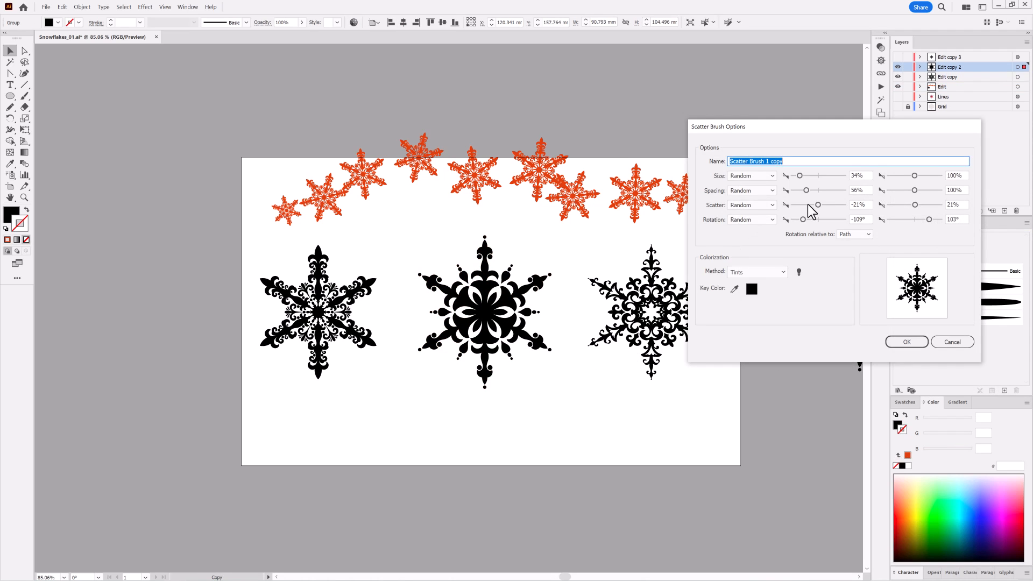
# Set this copy's minimum size to 39%, spacing to 54%, scatter to -29% to 29% and minimum rotation to -99°, and assign it to the wavy stroke
pyautogui.click(800, 175)
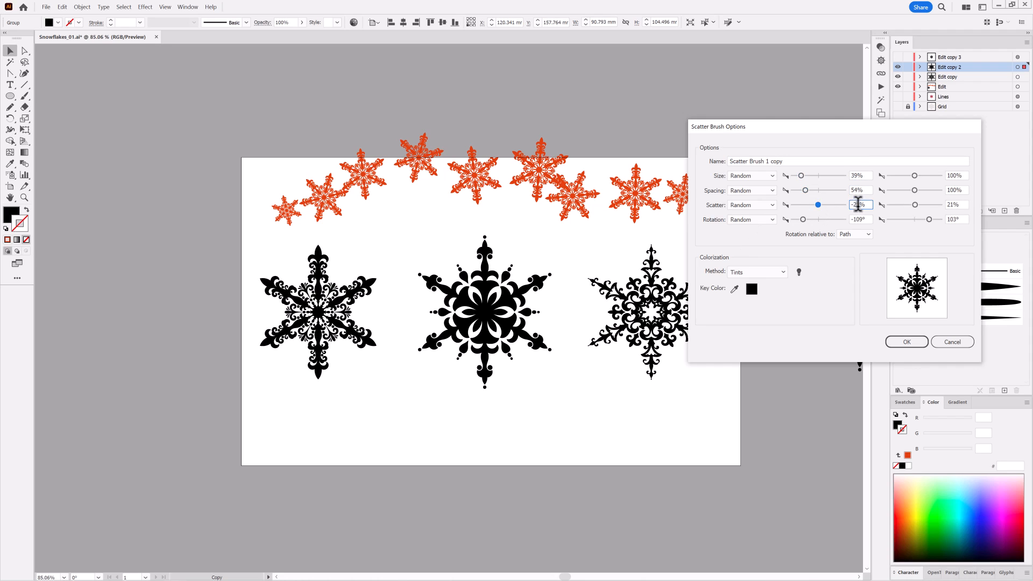
pyautogui.moveTo(802, 220); pyautogui.dragTo(805, 220)
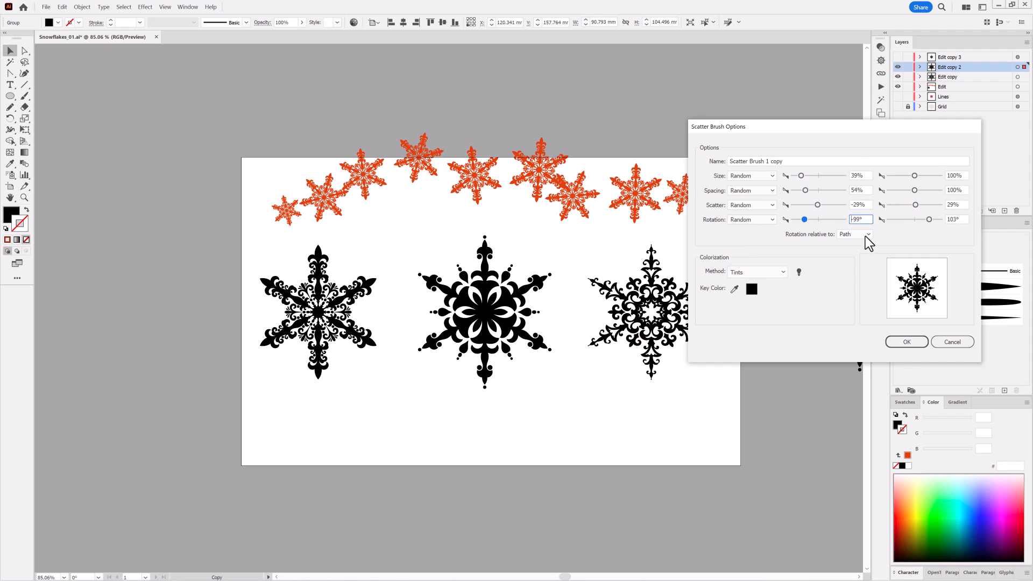
pyautogui.click(906, 341)
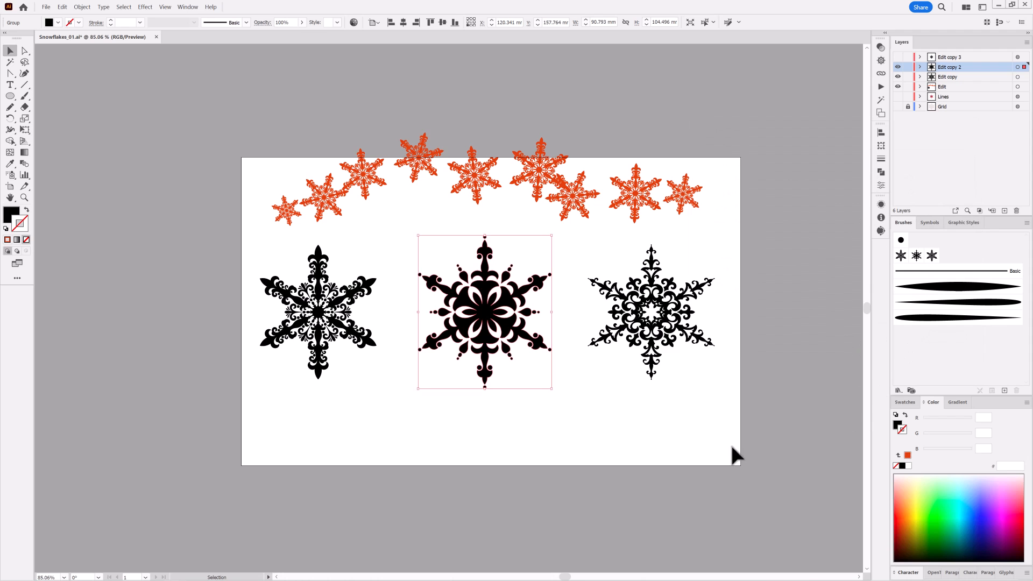
pyautogui.click(580, 186)
pyautogui.click(916, 256)
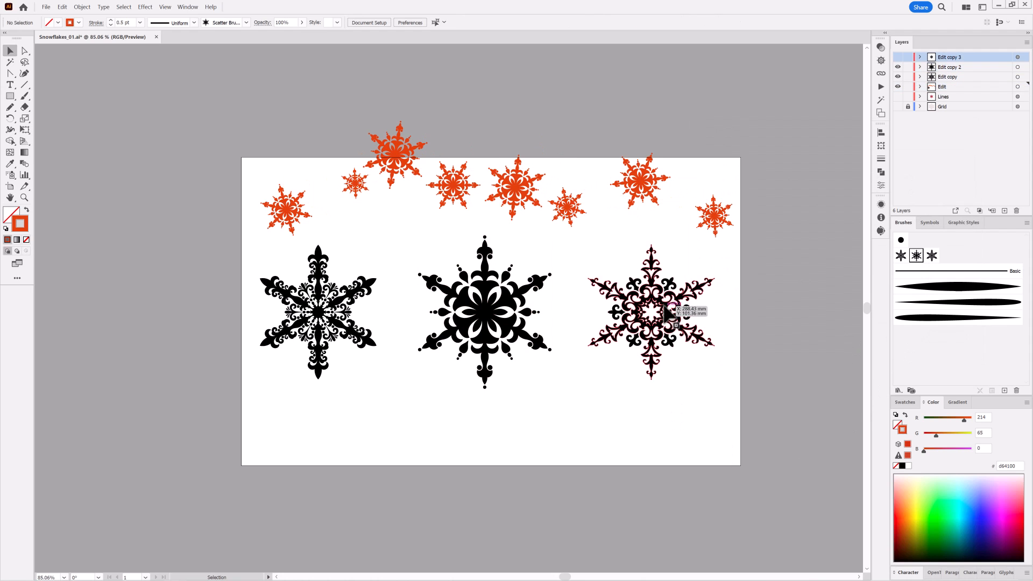
# Replace the second brush copy's artwork with the rightmost snowflake, setting minimum size and spacing to 38%, scatter -63% to 74% and rotation -65° to 78°
pyautogui.click(668, 308)
pyautogui.moveTo(669, 319); pyautogui.dragTo(933, 261)
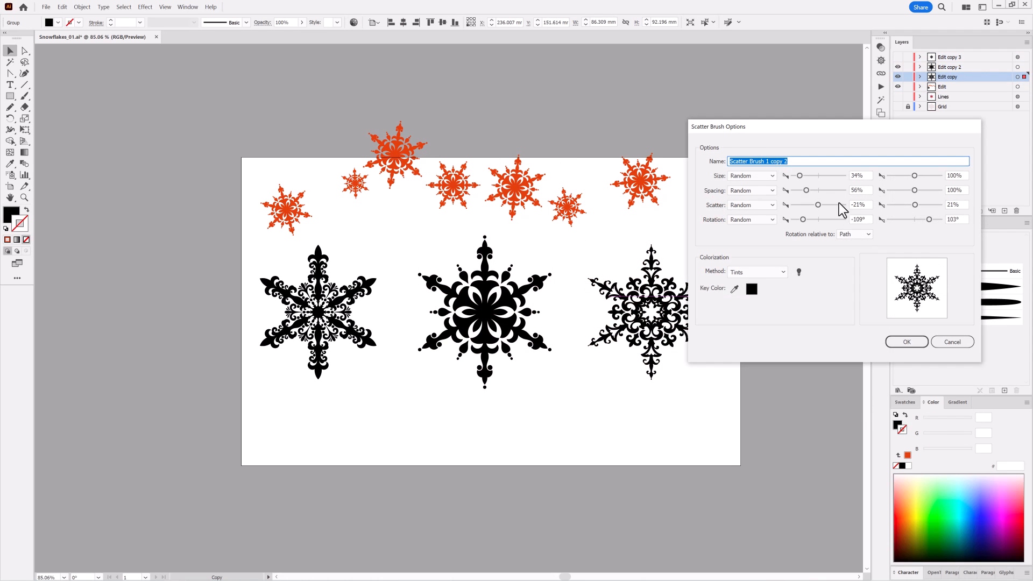
pyautogui.click(800, 175)
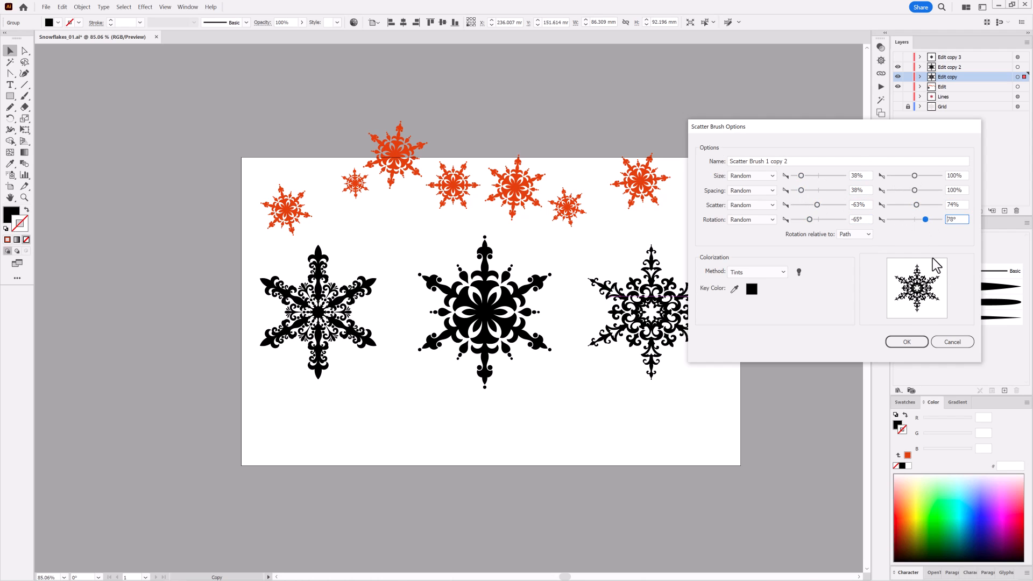
pyautogui.click(907, 342)
# Assign the third snowflake scatter brush to the wavy orange-red stroke
pyautogui.click(636, 192)
pyautogui.click(933, 257)
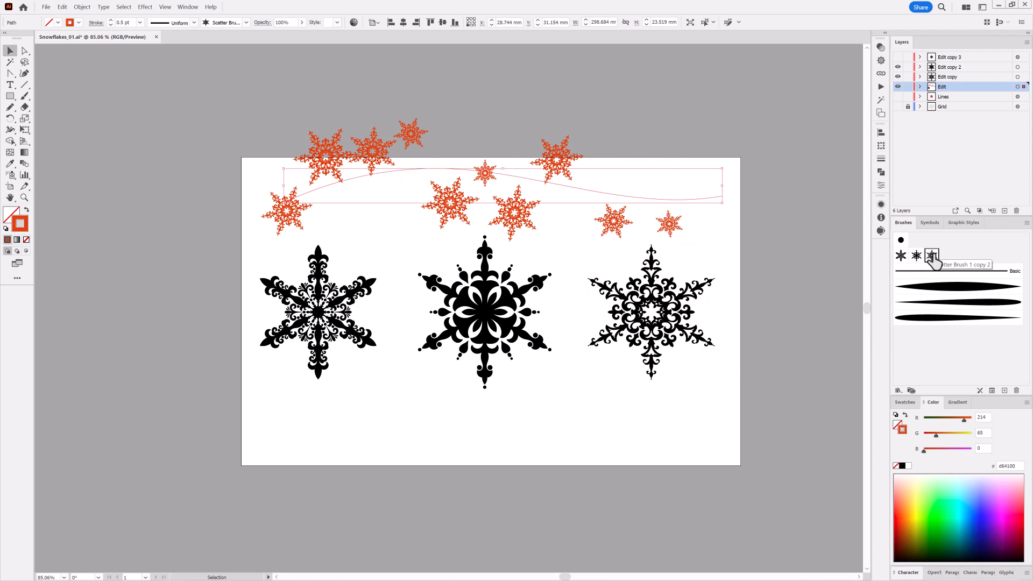
# Hide the visible snowflake layers and add a new empty layer above all the others
pyautogui.moveTo(898, 67); pyautogui.dragTo(897, 87)
pyautogui.click(966, 58)
pyautogui.click(1004, 210)
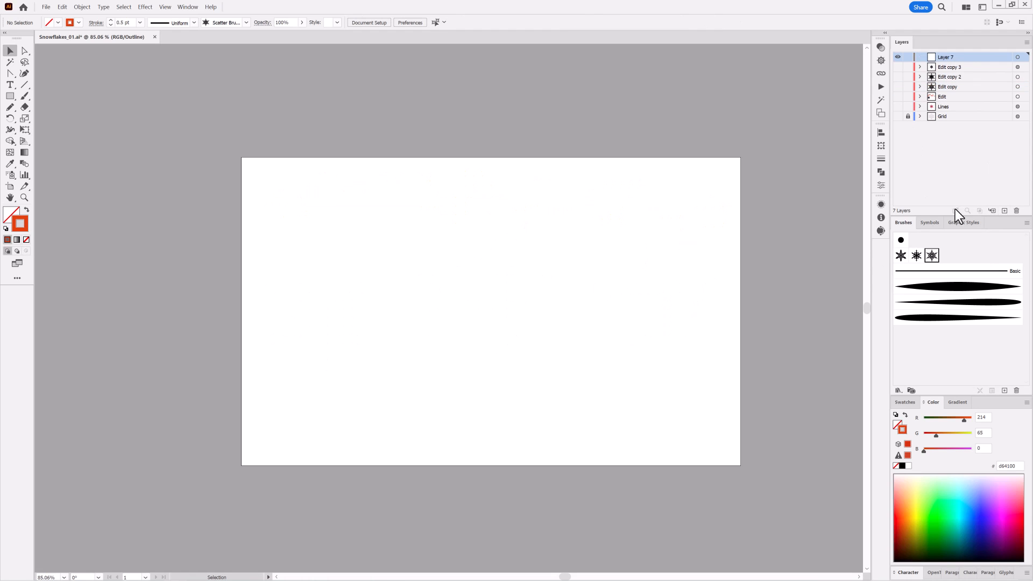
# Paint one stroke across the artboard's upper part with the first snowflake brush and another about 291 mm wide across the middle with the second
pyautogui.click(26, 97)
pyautogui.moveTo(275, 197); pyautogui.dragTo(702, 191)
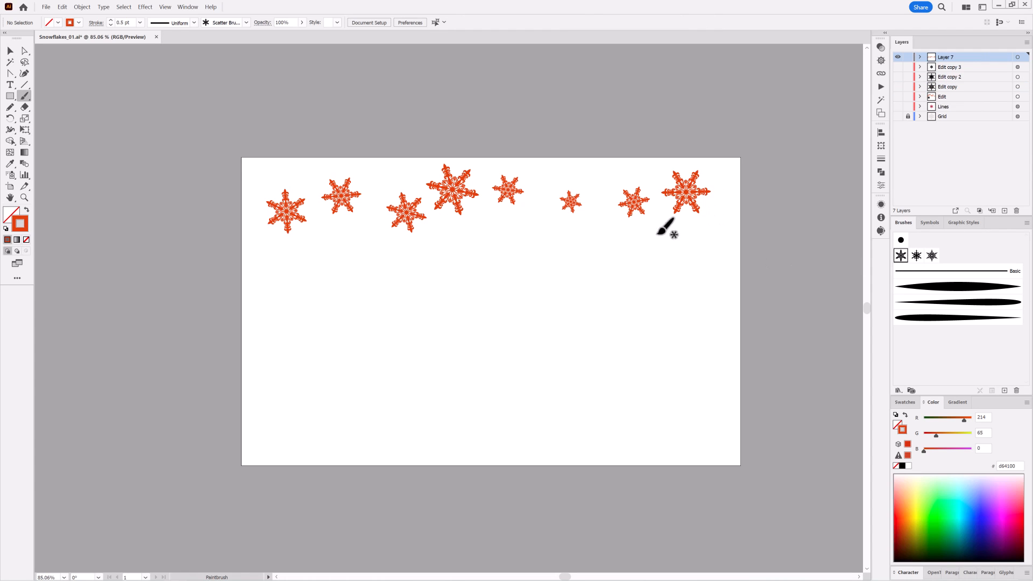
pyautogui.click(916, 256)
pyautogui.moveTo(700, 279); pyautogui.dragTo(702, 278)
pyautogui.moveTo(615, 301); pyautogui.dragTo(630, 298)
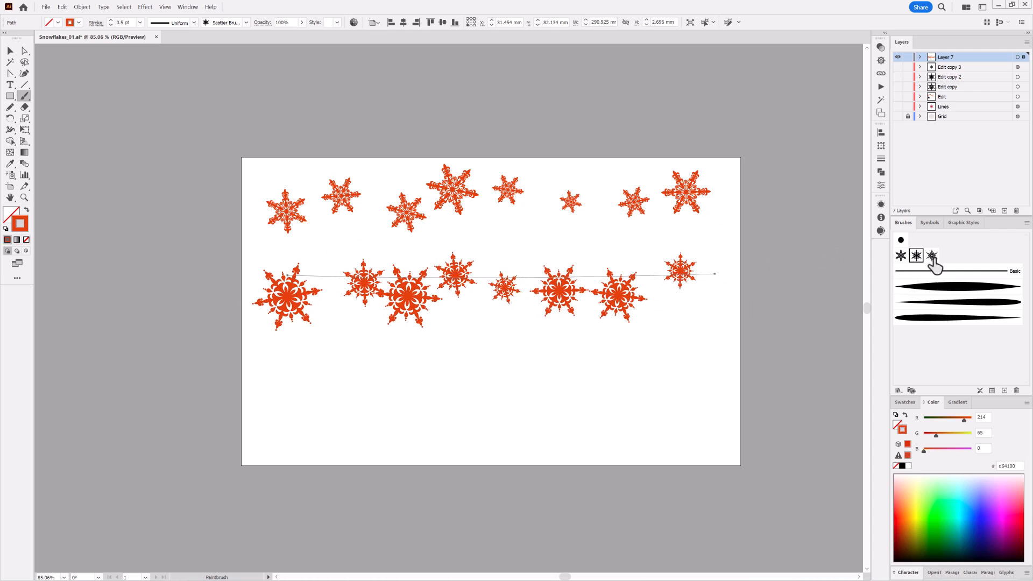
# Paint a nearly straight stroke about 298 mm wide across the artboard's lower part with the third snowflake brush
pyautogui.click(931, 258)
pyautogui.click(916, 257)
pyautogui.hotkey('ctrl', 'shift', 'a')
pyautogui.click(931, 256)
pyautogui.moveTo(274, 378); pyautogui.dragTo(710, 393)
pyautogui.moveTo(555, 393); pyautogui.dragTo(570, 378)
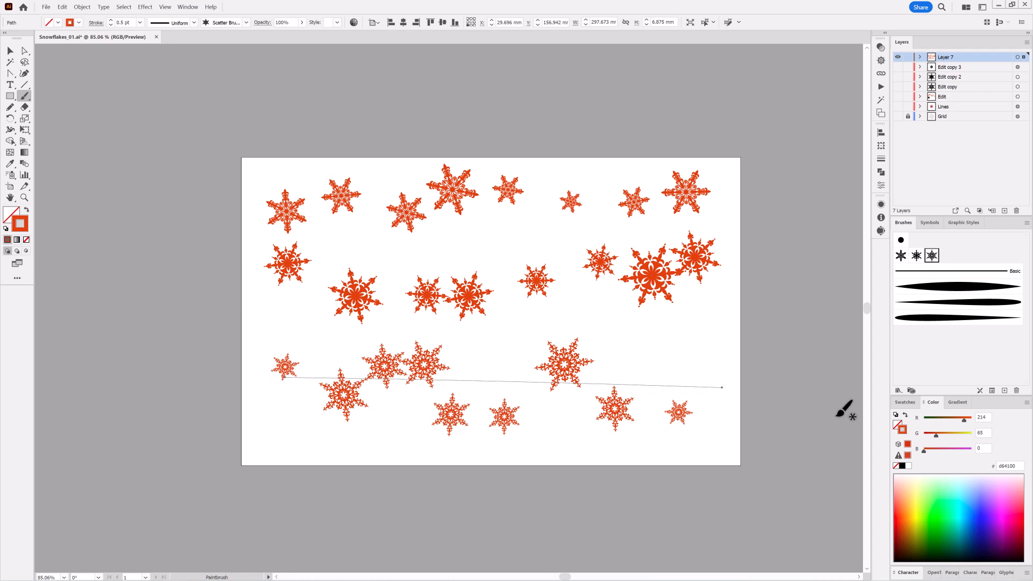
# Remove all the painted snowflake strokes from the new layer
pyautogui.click(1018, 57)
pyautogui.click(62, 7)
pyautogui.click(74, 34)
# Draw a 340 by 210 mm rectangle that covers the whole artboard
pyautogui.scroll(2, 515, 399)
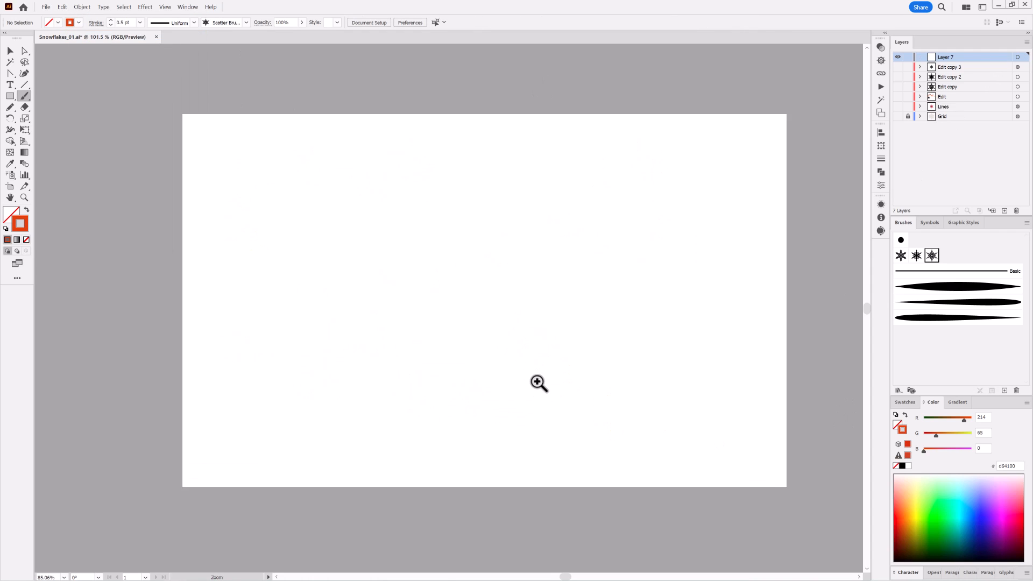
pyautogui.press('m')
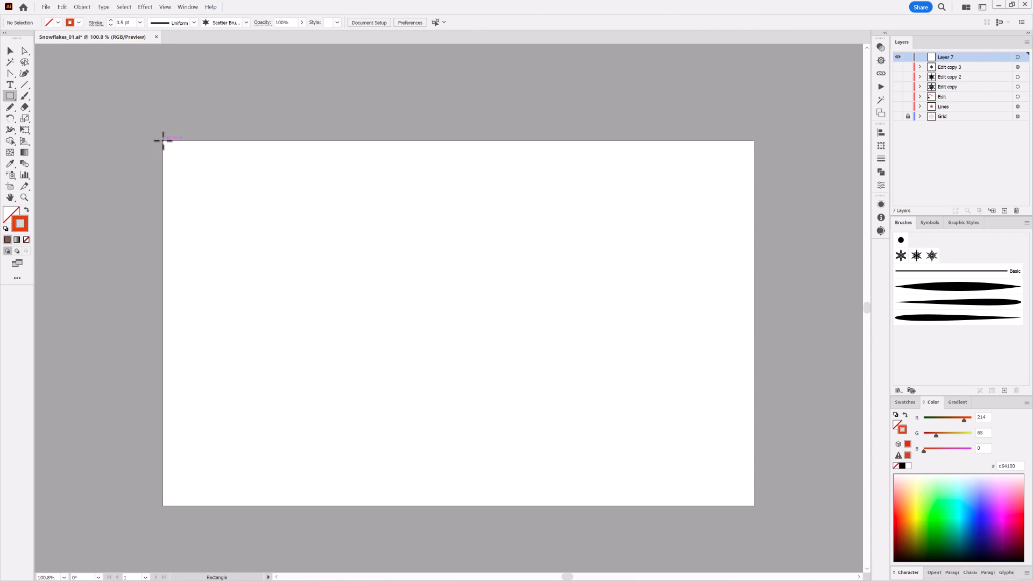
pyautogui.moveTo(162, 140)
pyautogui.mouseDown()
pyautogui.moveTo(754, 491)
pyautogui.moveTo(754, 506)
pyautogui.mouseUp()
# Remove the rectangle's stroke and fill it with bright blue 0079D6
pyautogui.click(896, 467)
pyautogui.press('x')
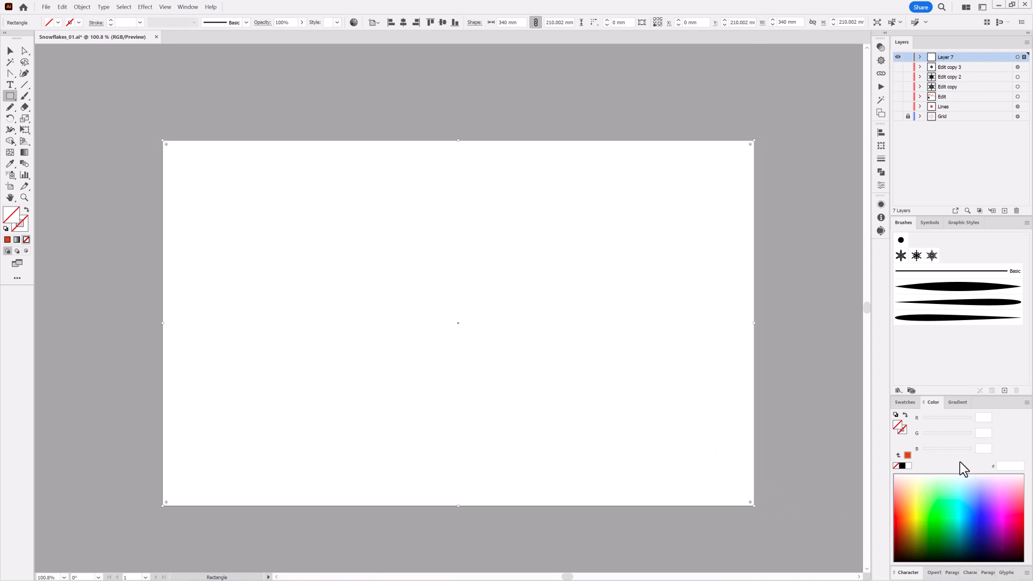
pyautogui.click(972, 506)
pyautogui.click(971, 518)
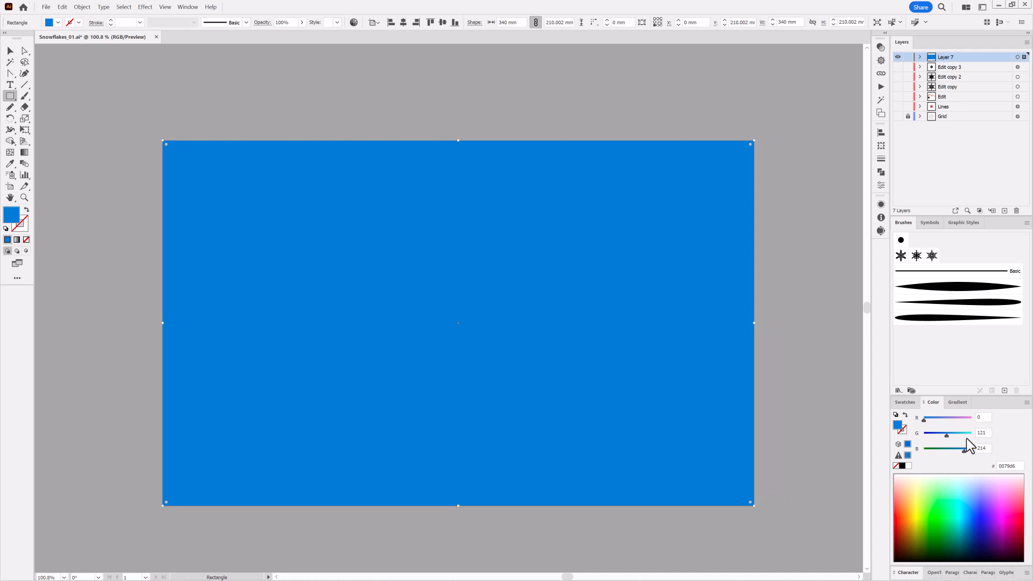
# Give the rectangle a linear gradient fill, remove the white stop, and place the bright blue stop at 0%
pyautogui.click(953, 403)
pyautogui.click(968, 536)
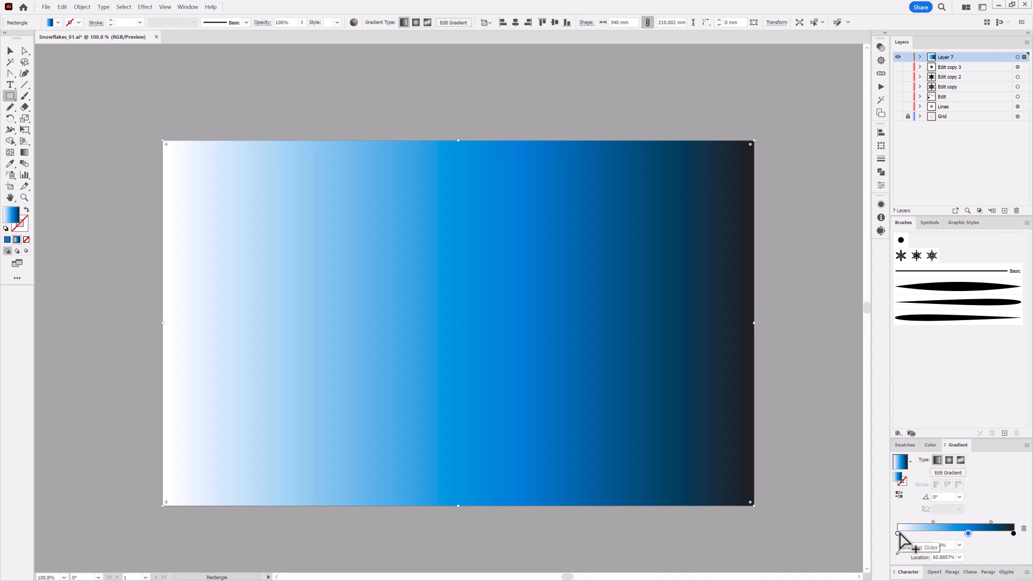
pyautogui.moveTo(899, 534); pyautogui.dragTo(900, 570)
pyautogui.moveTo(968, 534); pyautogui.dragTo(904, 534)
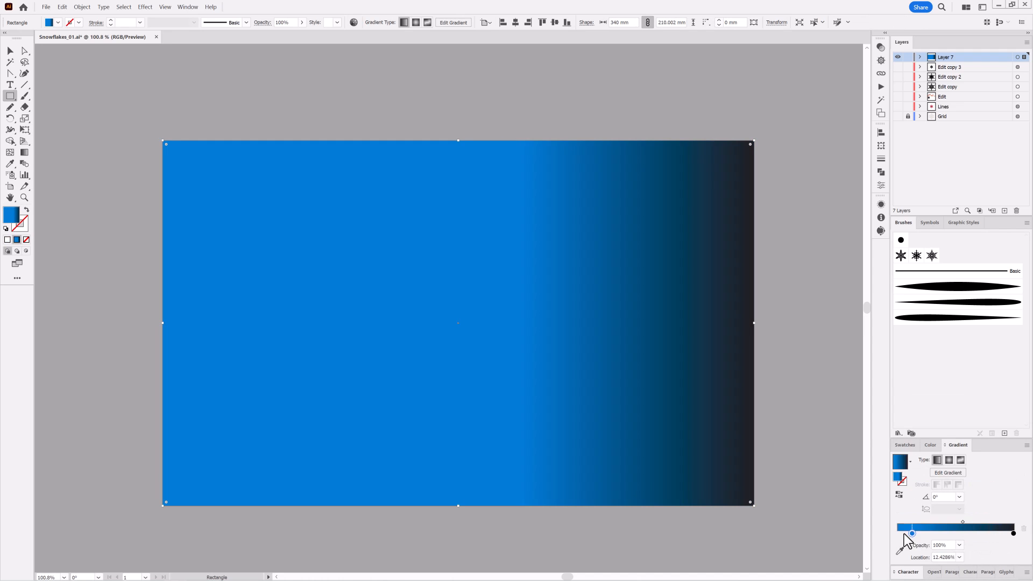
# Replace the black gradient stop with dark blue and arrange the stops as dark blue towards both ends with bright blue in the middle
pyautogui.click(962, 534)
pyautogui.moveTo(1014, 534)
pyautogui.mouseDown()
pyautogui.moveTo(984, 553)
pyautogui.moveTo(1015, 534)
pyautogui.mouseUp()
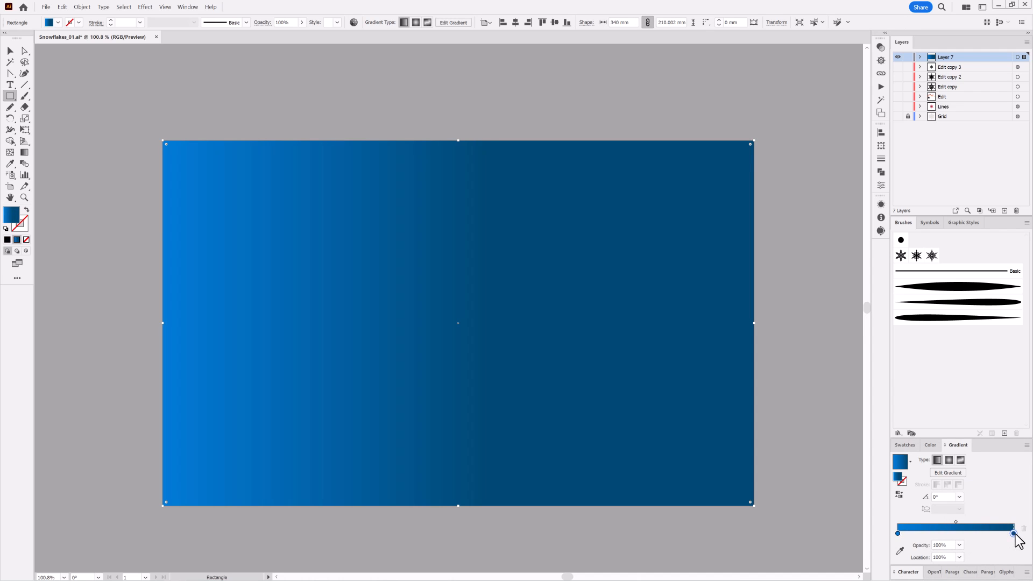
pyautogui.moveTo(898, 534)
pyautogui.mouseDown()
pyautogui.moveTo(951, 535)
pyautogui.moveTo(898, 545)
pyautogui.moveTo(889, 534)
pyautogui.mouseUp()
pyautogui.click(1003, 534)
pyautogui.click(1013, 535)
# Set the gradient angle to -67°, move the final dark blue stop to the end, and shift both midpoints towards the dark ends
pyautogui.click(959, 496)
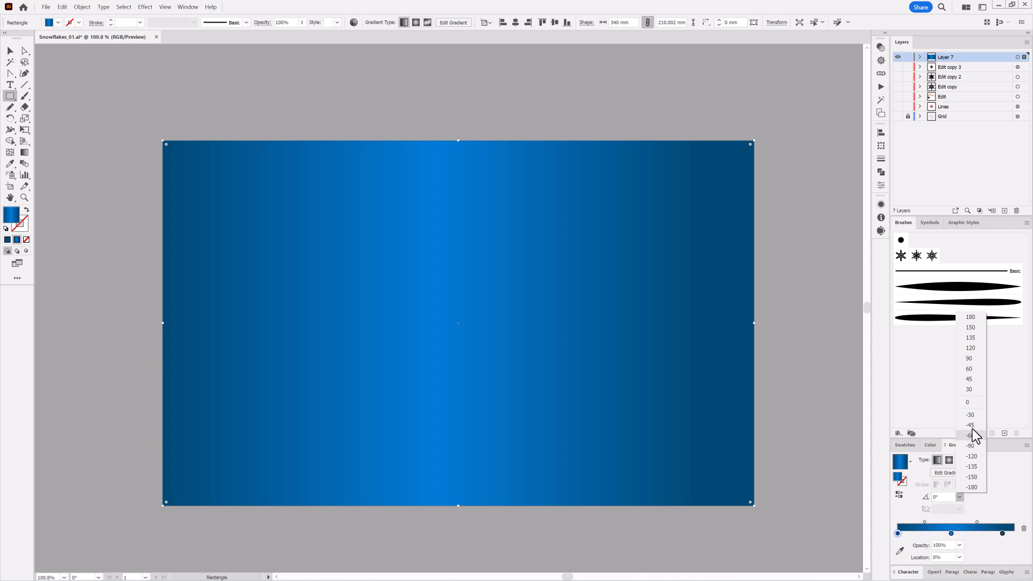
pyautogui.click(971, 425)
pyautogui.moveTo(1003, 534); pyautogui.dragTo(1011, 534)
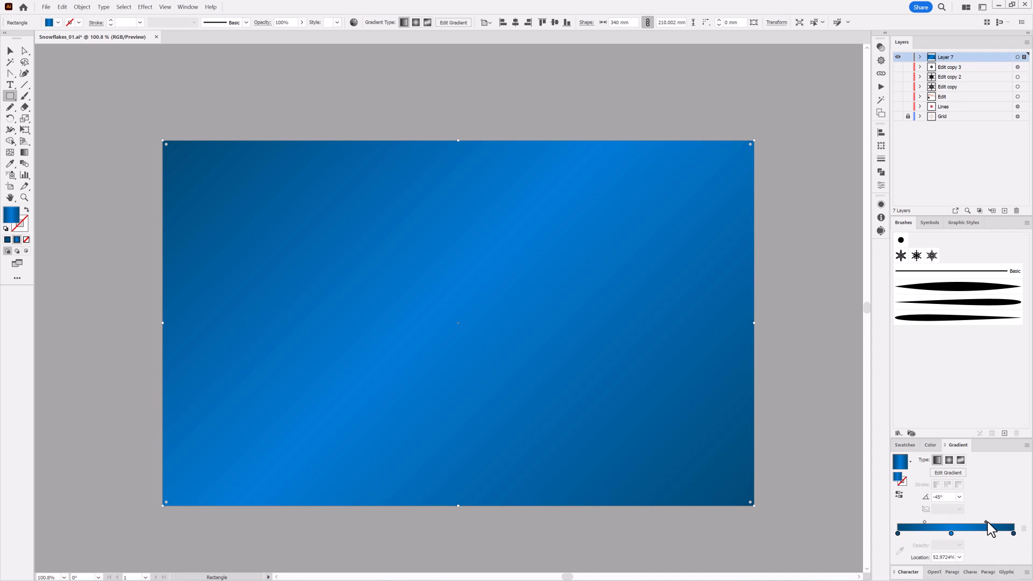
pyautogui.moveTo(924, 522); pyautogui.dragTo(918, 522)
pyautogui.scroll(-1, 950, 496)
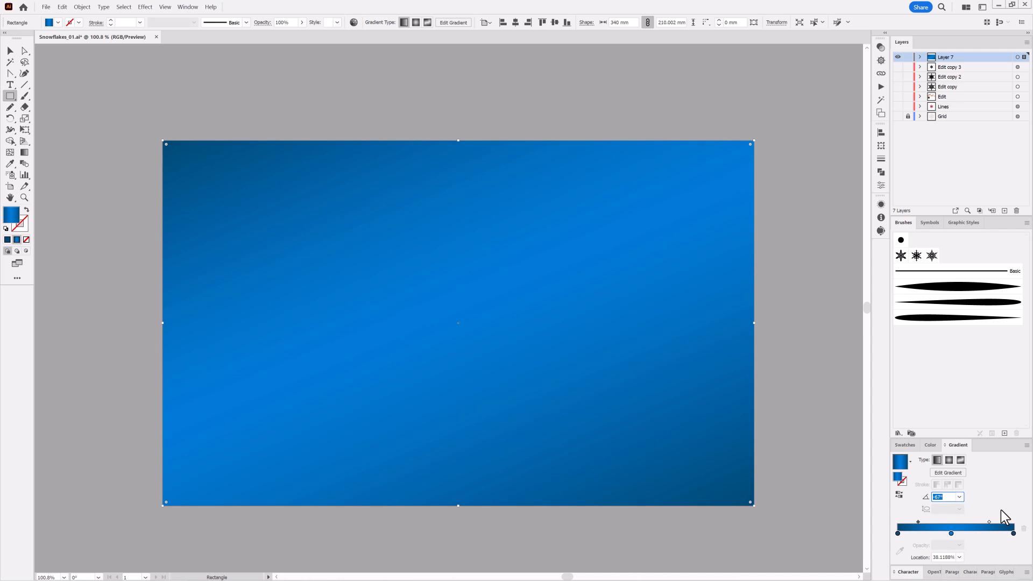
# Recolor the gradient rectangle by setting its blue hue to 201°, and accept the change
pyautogui.click(354, 22)
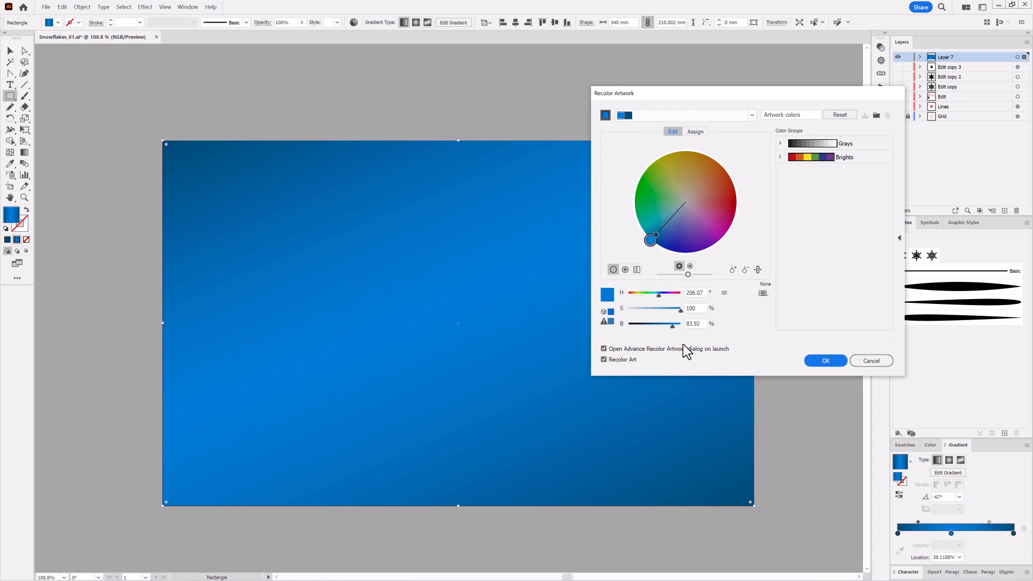
pyautogui.moveTo(656, 295); pyautogui.dragTo(657, 297)
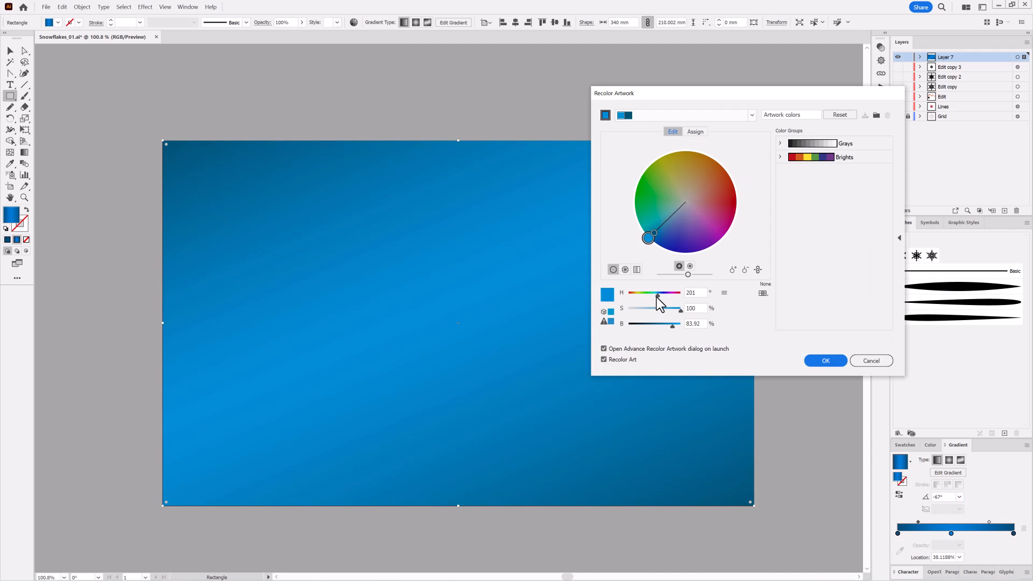
pyautogui.click(827, 361)
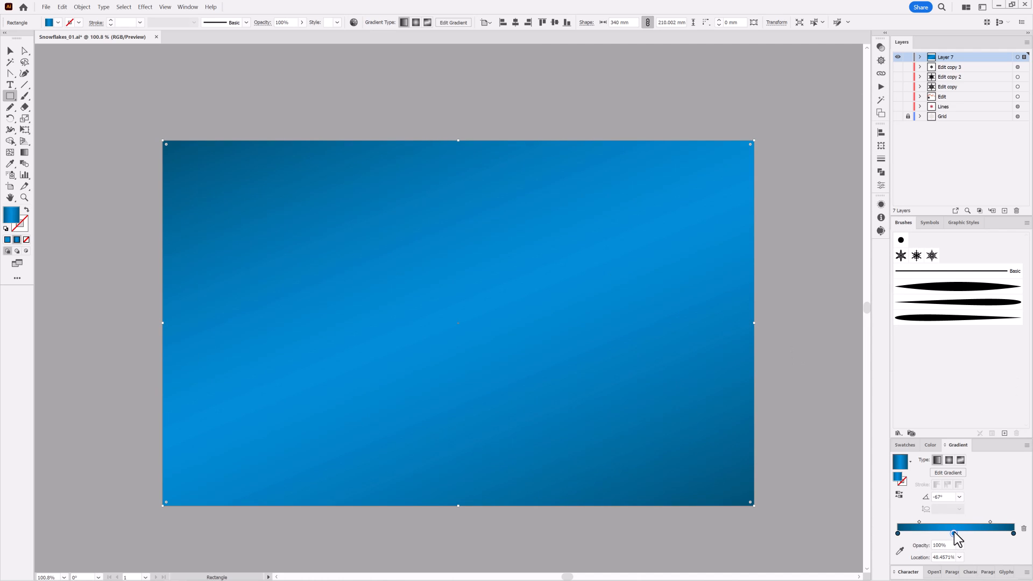
# Lock the gradient rectangle inside Layer 7 and set up the Paintbrush with no fill and a white stroke
pyautogui.click(920, 57)
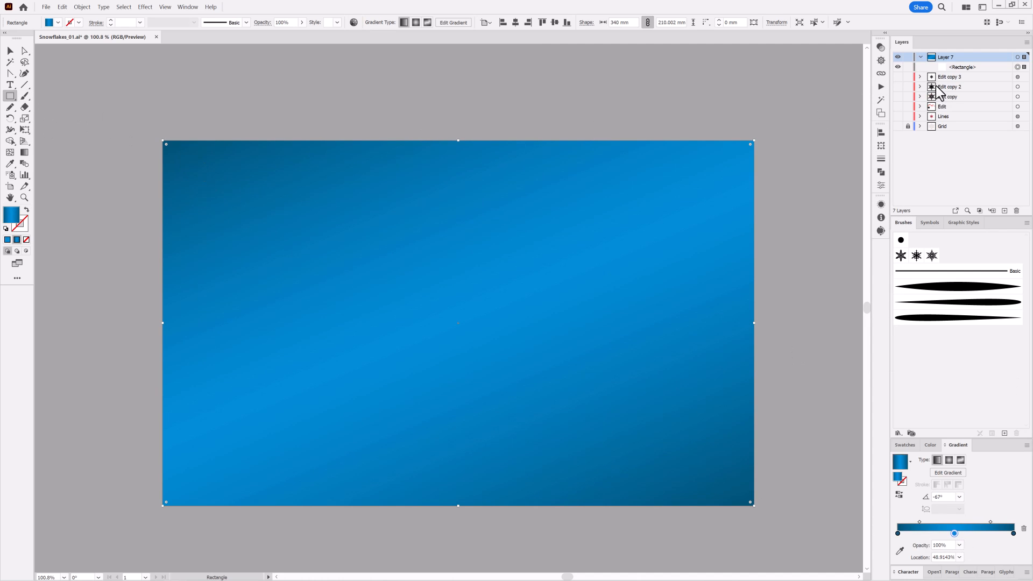
pyautogui.click(909, 68)
pyautogui.press('b')
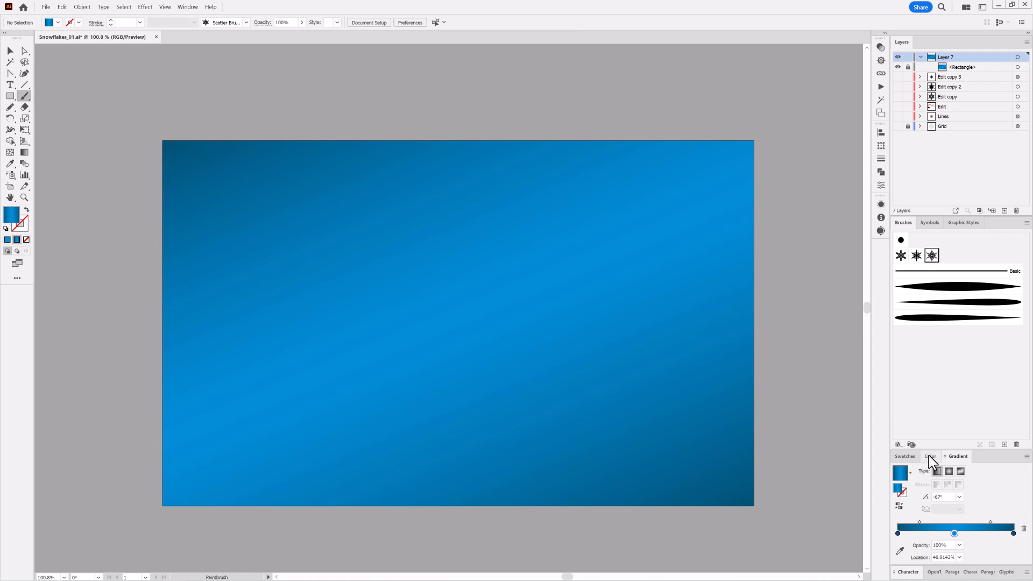
pyautogui.click(905, 456)
pyautogui.click(896, 486)
pyautogui.press('x')
pyautogui.click(910, 487)
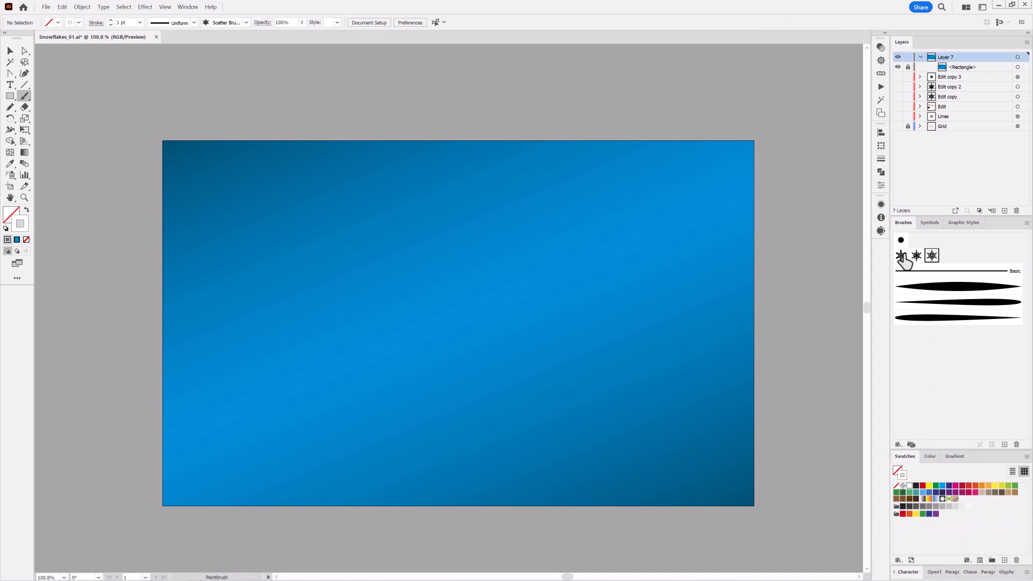
# Paint a stroke with the first snowflake scatter brush across the upper part of the gradient rectangle, extending past both sides
pyautogui.click(901, 255)
pyautogui.moveTo(125, 158); pyautogui.dragTo(822, 158)
pyautogui.moveTo(664, 209)
pyautogui.mouseDown()
pyautogui.moveTo(676, 219)
pyautogui.moveTo(667, 224)
pyautogui.mouseUp()
# Duplicate the gradient rectangle above the painted path, deselect everything, and make it the clipping mask for Layer 7
pyautogui.moveTo(983, 78)
pyautogui.mouseDown()
pyautogui.moveTo(1004, 193)
pyautogui.moveTo(958, 63)
pyautogui.mouseUp()
pyautogui.click(123, 6)
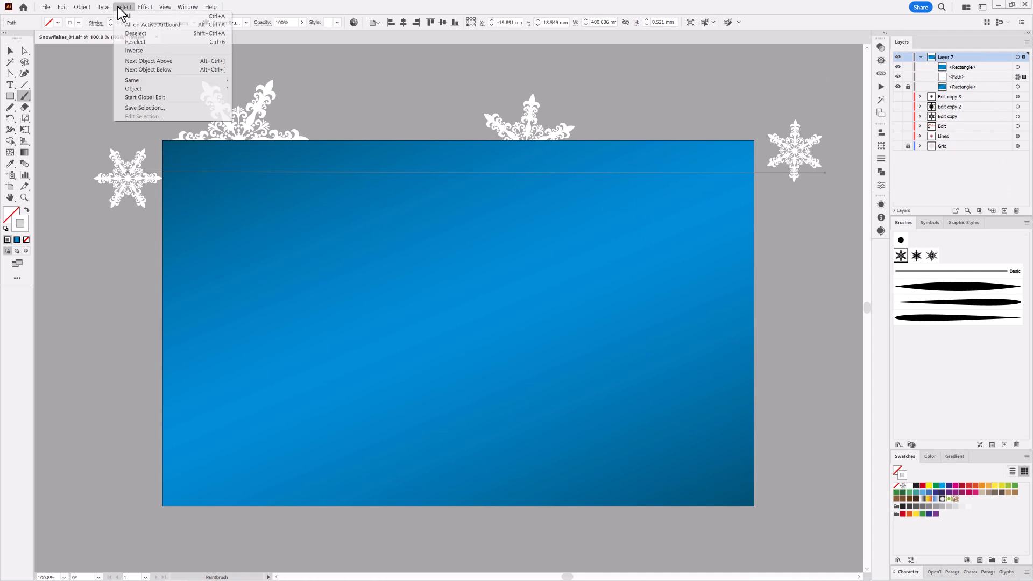
pyautogui.click(140, 34)
pyautogui.click(980, 211)
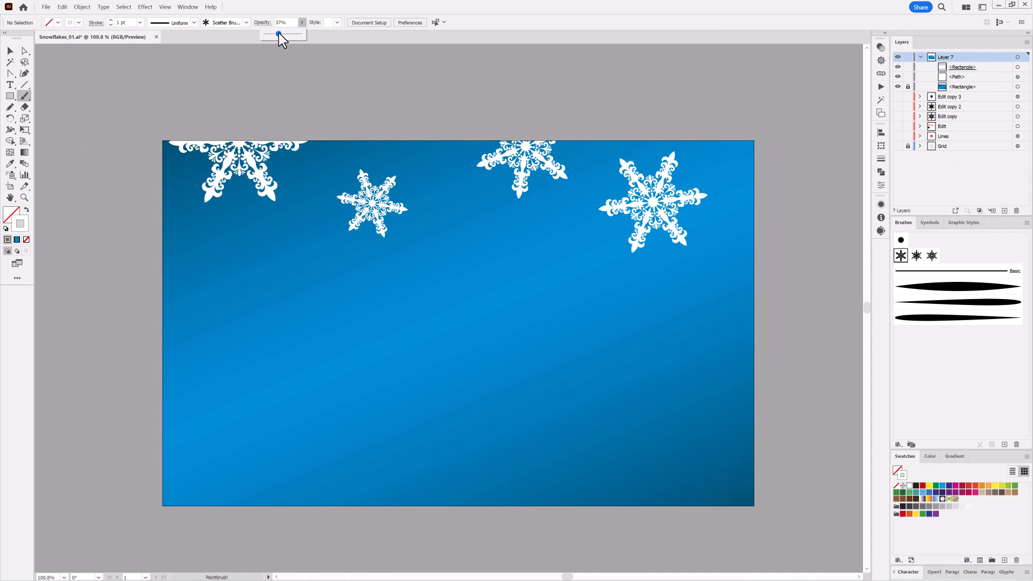
# Lock the clipping rectangle and reduce the painted snowflake path's opacity to 34%
pyautogui.click(1018, 76)
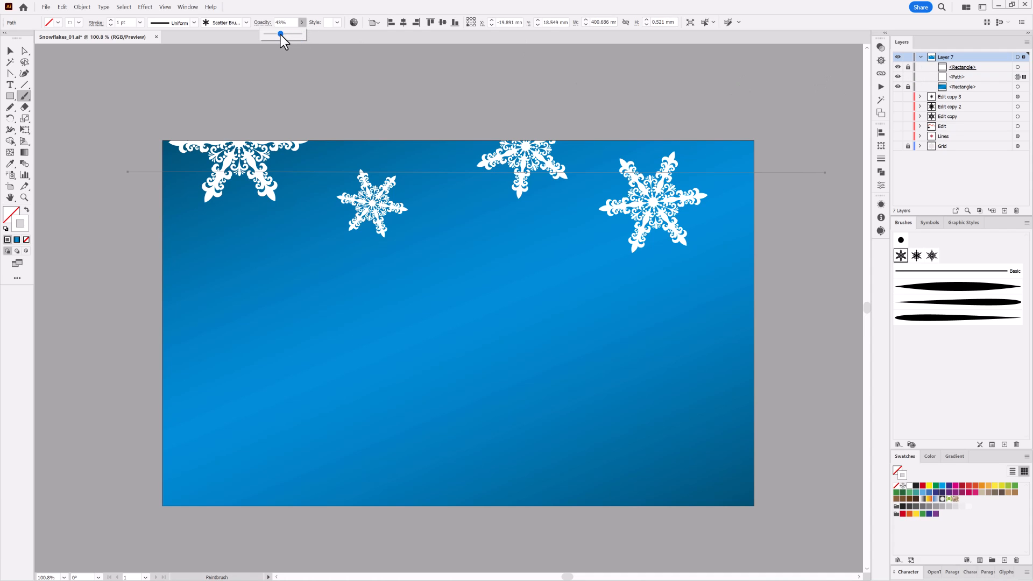
pyautogui.moveTo(280, 34); pyautogui.dragTo(276, 35)
pyautogui.keyDown('ctrl'); pyautogui.click(79, 444); pyautogui.keyUp('ctrl')
# Paint a stroke with the second snowflake brush across the upper part of the background at 34% opacity
pyautogui.click(917, 255)
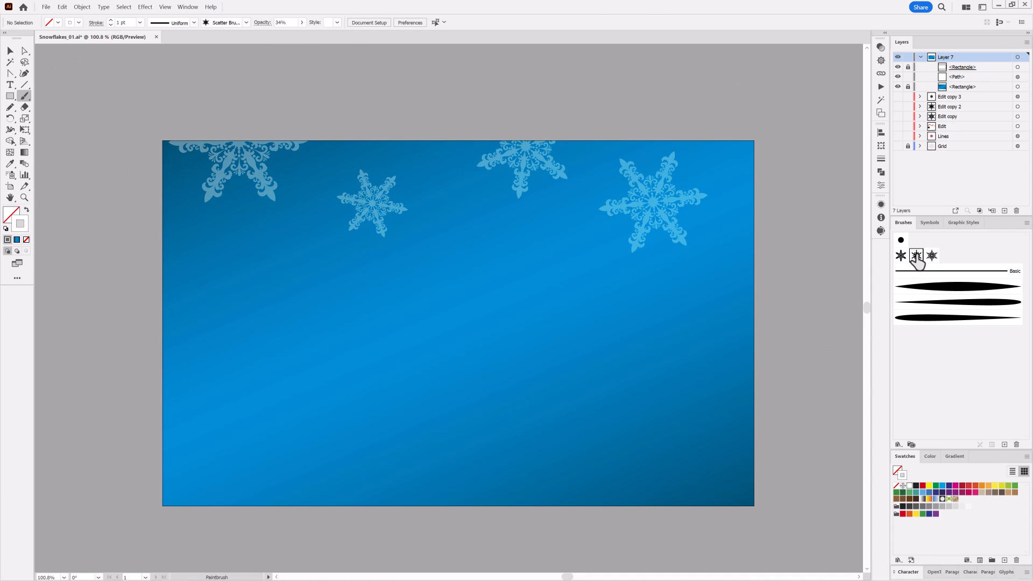
pyautogui.moveTo(171, 207); pyautogui.dragTo(823, 197)
pyautogui.moveTo(431, 204)
pyautogui.mouseDown()
pyautogui.moveTo(449, 233)
pyautogui.moveTo(445, 156)
pyautogui.mouseUp()
pyautogui.keyDown('ctrl'); pyautogui.click(815, 407); pyautogui.keyUp('ctrl')
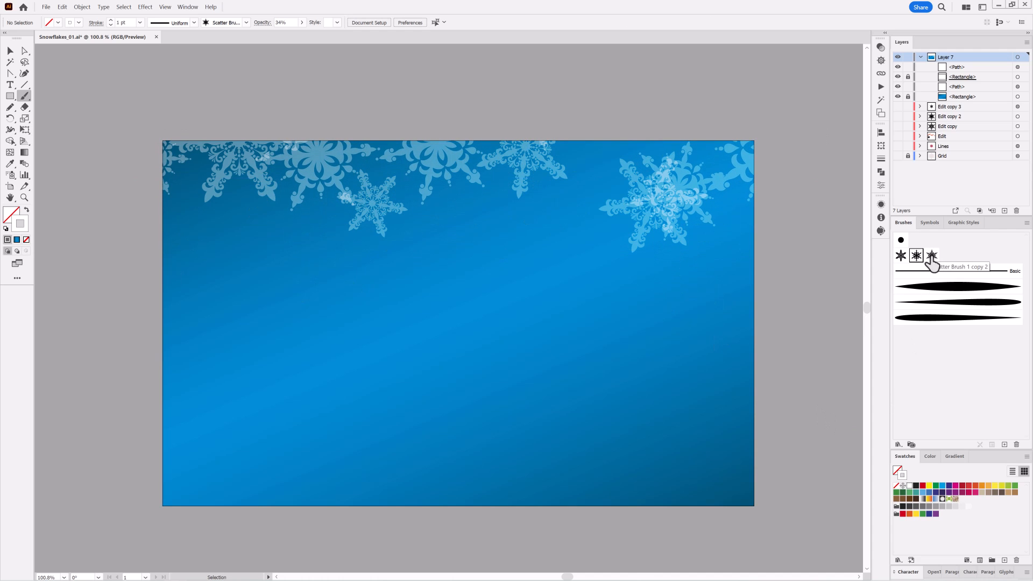
# Paint a stroke with the third snowflake brush across the upper half and reduce its opacity to 17%
pyautogui.click(932, 255)
pyautogui.moveTo(624, 234)
pyautogui.mouseDown()
pyautogui.moveTo(570, 346)
pyautogui.moveTo(603, 290)
pyautogui.mouseUp()
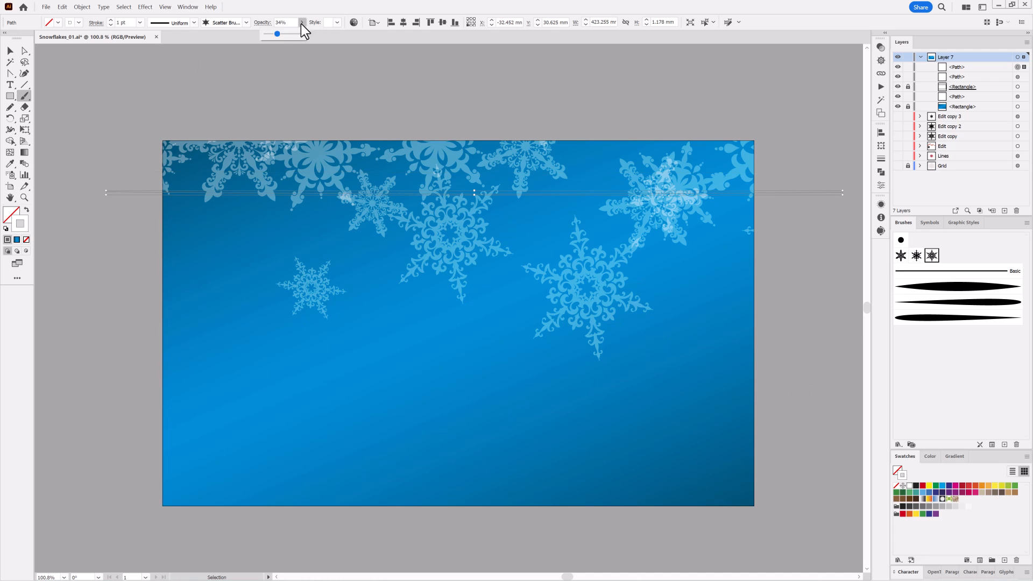
pyautogui.keyDown('ctrl'); pyautogui.click(134, 335); pyautogui.keyUp('ctrl')
# Paint faint 17% opacity snowflakes along the left, right and bottom edges with the second and third snowflake brushes
pyautogui.moveTo(110, 399)
pyautogui.mouseDown()
pyautogui.moveTo(387, 536)
pyautogui.moveTo(770, 540)
pyautogui.moveTo(700, 497)
pyautogui.mouseUp()
pyautogui.click(917, 256)
pyautogui.moveTo(795, 213); pyautogui.dragTo(753, 500)
pyautogui.moveTo(108, 181); pyautogui.dragTo(124, 398)
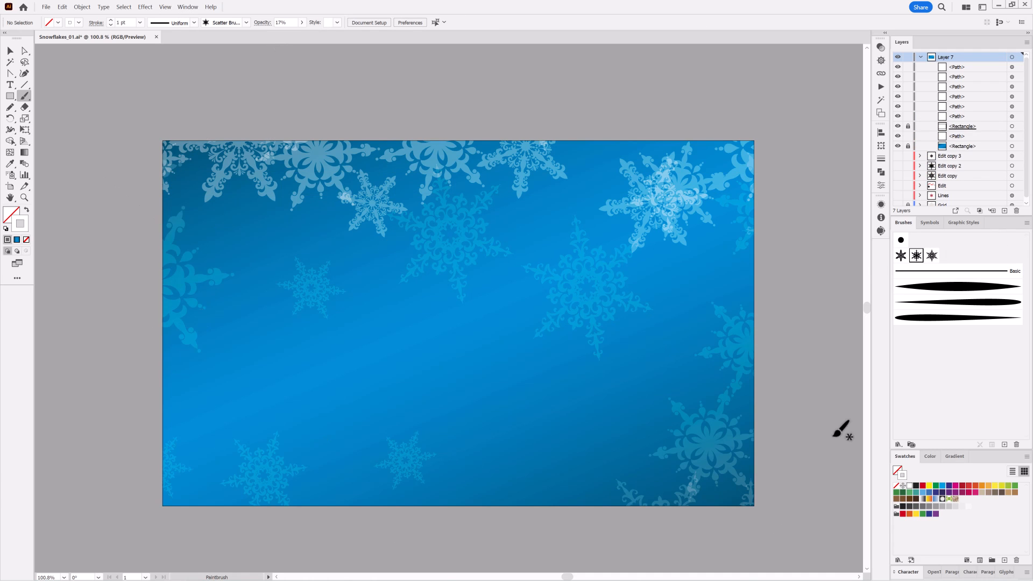
pyautogui.click(932, 257)
pyautogui.moveTo(103, 353); pyautogui.dragTo(328, 546)
pyautogui.moveTo(792, 249); pyautogui.dragTo(753, 484)
pyautogui.moveTo(119, 353); pyautogui.dragTo(468, 535)
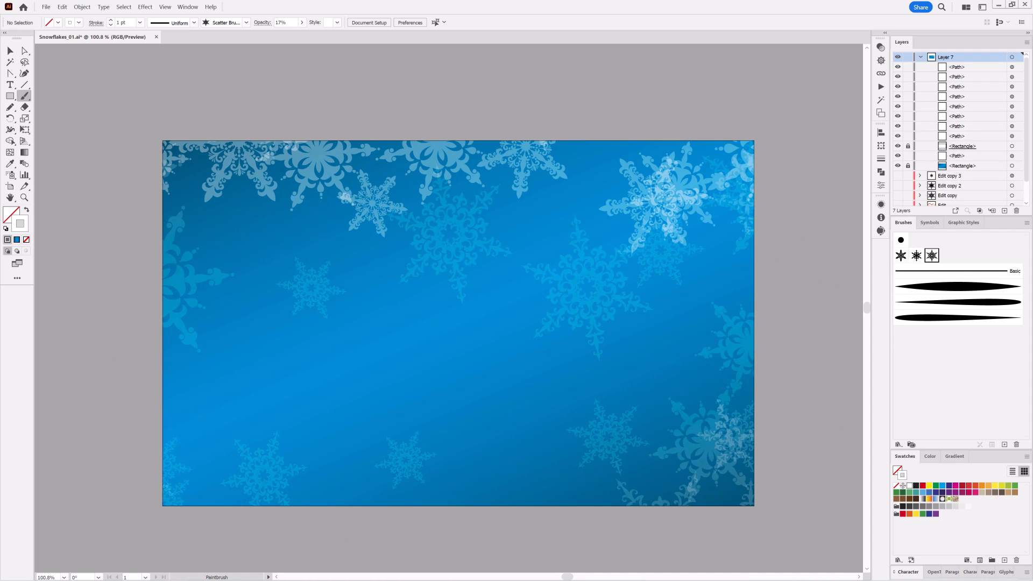
# Set the opacity to 100% and the stroke to 0.75 pt, and paint third-brush snowflakes along the top and left edges
pyautogui.click(302, 23)
pyautogui.click(110, 25)
pyautogui.moveTo(129, 235); pyautogui.dragTo(102, 352)
pyautogui.moveTo(661, 124); pyautogui.dragTo(807, 291)
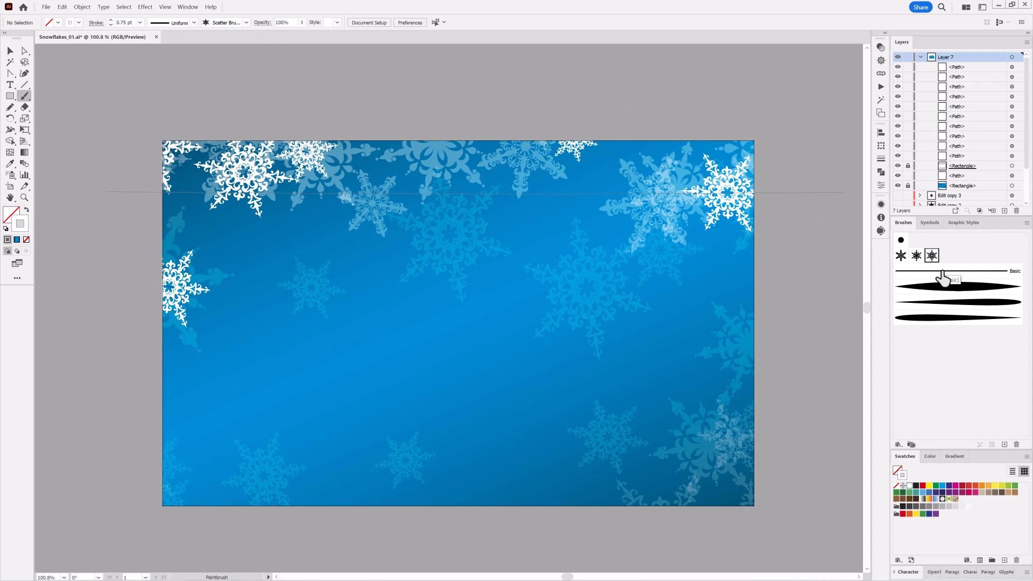
# Paint solid white snowflakes with the second snowflake brush along the top edge and its upper-left corner
pyautogui.click(917, 256)
pyautogui.moveTo(776, 132); pyautogui.dragTo(571, 110)
pyautogui.moveTo(198, 149)
pyautogui.mouseDown()
pyautogui.moveTo(152, 145)
pyautogui.moveTo(129, 159)
pyautogui.mouseUp()
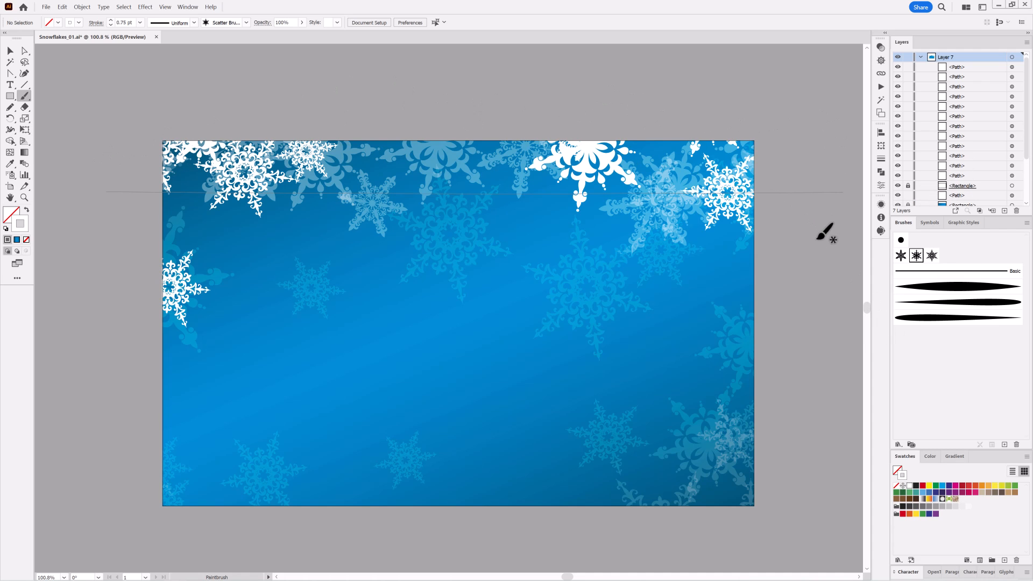
# Paint solid snowflakes with the third brush along the top edge and in the lower-right and lower-left corners
pyautogui.click(932, 256)
pyautogui.moveTo(277, 132)
pyautogui.mouseDown()
pyautogui.moveTo(342, 155)
pyautogui.moveTo(583, 119)
pyautogui.mouseUp()
pyautogui.moveTo(339, 225)
pyautogui.mouseDown()
pyautogui.moveTo(378, 211)
pyautogui.moveTo(423, 227)
pyautogui.mouseUp()
pyautogui.moveTo(818, 419); pyautogui.dragTo(576, 549)
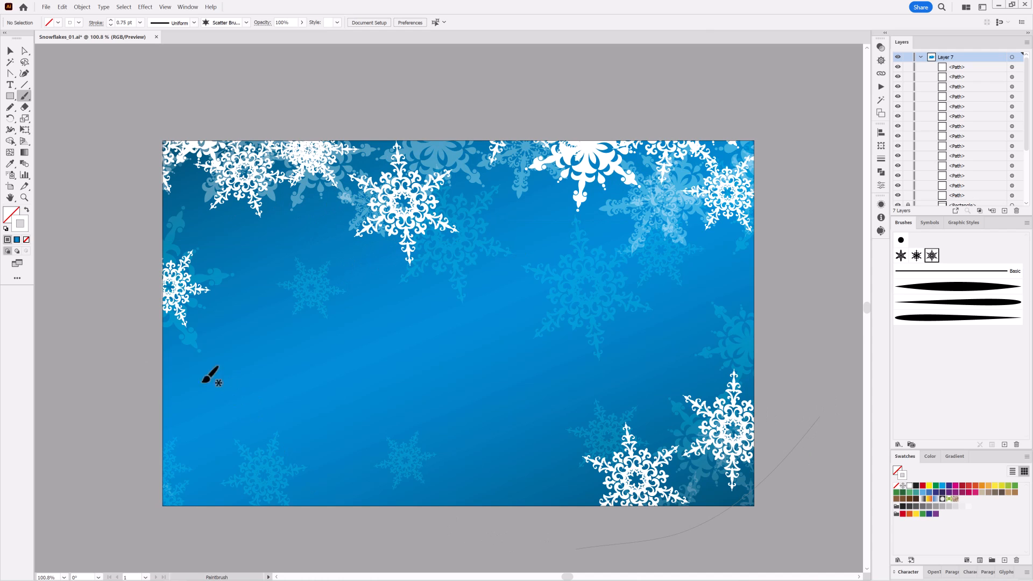
pyautogui.moveTo(203, 381); pyautogui.dragTo(237, 485)
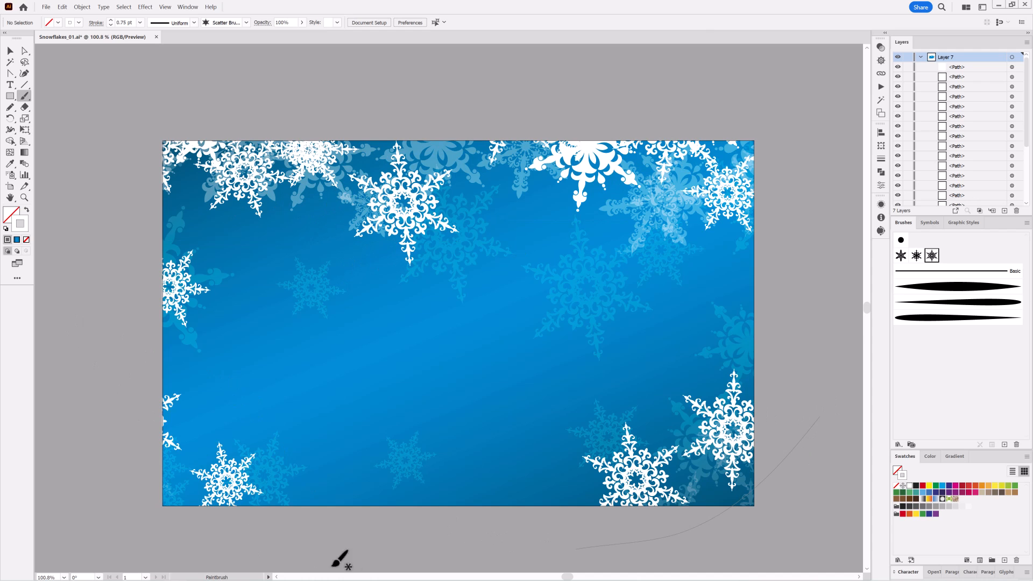
# Paint 0.5 pt snowflakes with the first brush along the top edge and in all four corners of the background
pyautogui.click(900, 256)
pyautogui.moveTo(242, 119); pyautogui.dragTo(793, 131)
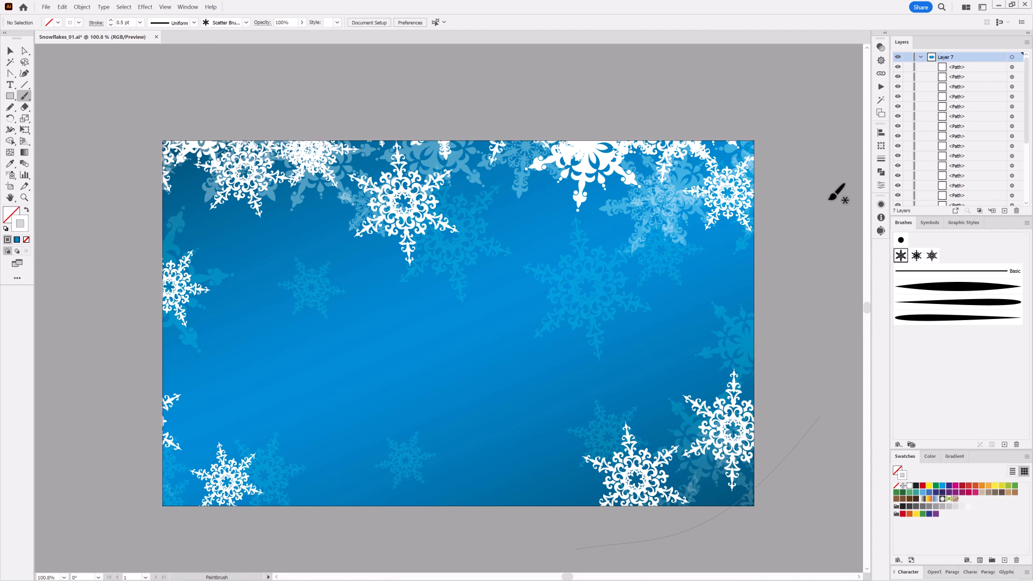
pyautogui.moveTo(824, 196); pyautogui.dragTo(484, 127)
pyautogui.moveTo(144, 218)
pyautogui.mouseDown()
pyautogui.moveTo(214, 196)
pyautogui.moveTo(302, 213)
pyautogui.mouseUp()
pyautogui.moveTo(831, 461); pyautogui.dragTo(579, 506)
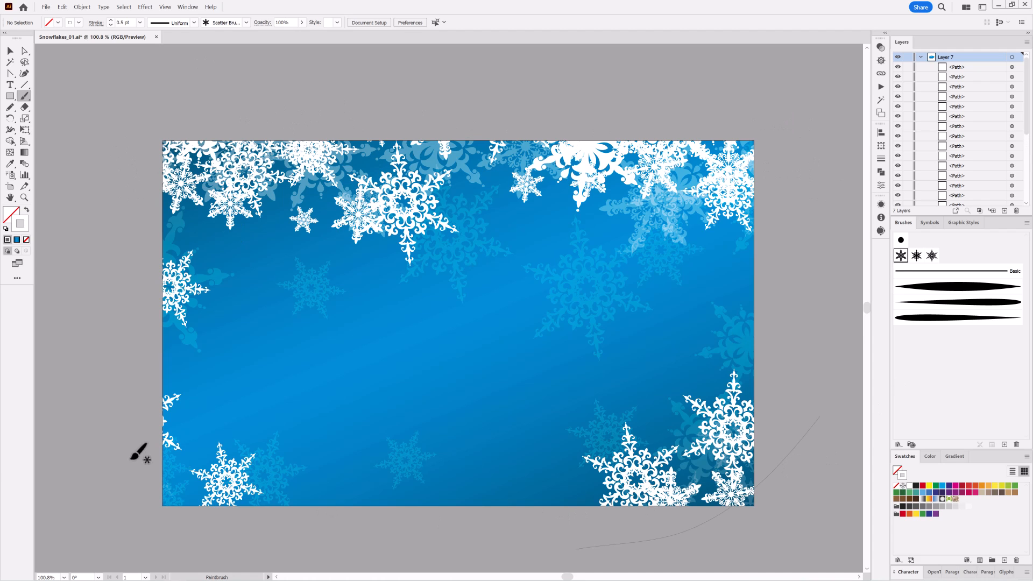
pyautogui.moveTo(138, 450); pyautogui.dragTo(239, 497)
# Paint 0.5 pt snowflakes with the third brush down the right and left edges of the background
pyautogui.click(931, 255)
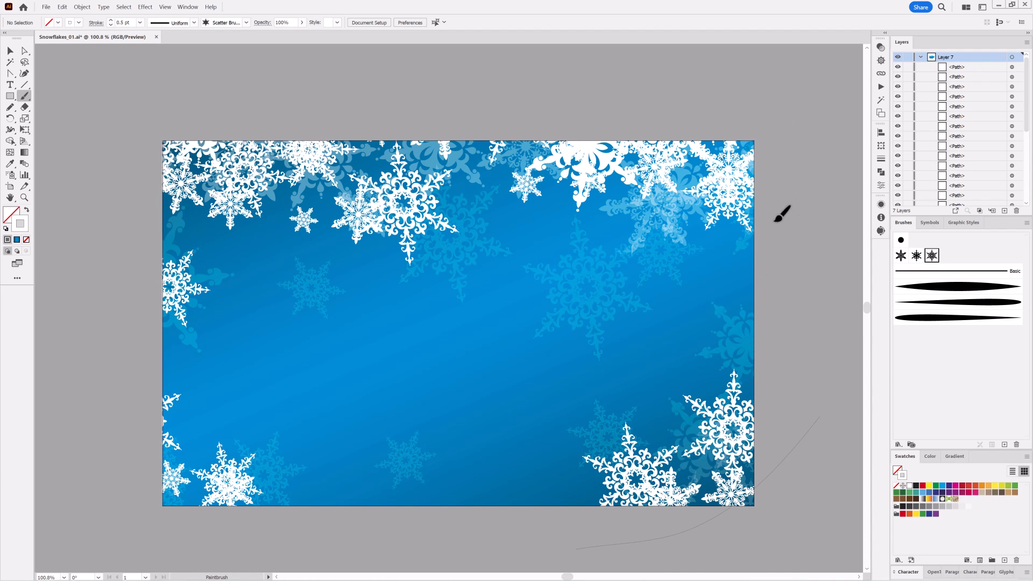
pyautogui.moveTo(782, 214); pyautogui.dragTo(822, 401)
pyautogui.moveTo(724, 302); pyautogui.dragTo(748, 330)
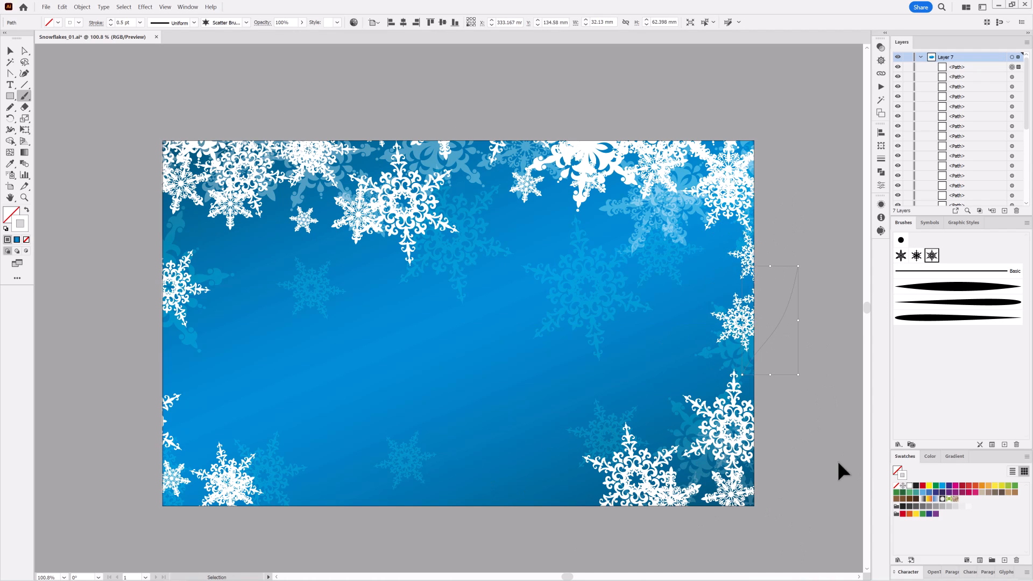
pyautogui.keyDown('ctrl'); pyautogui.click(838, 461); pyautogui.keyUp('ctrl')
pyautogui.moveTo(146, 312)
pyautogui.mouseDown()
pyautogui.moveTo(190, 385)
pyautogui.moveTo(280, 406)
pyautogui.mouseUp()
pyautogui.moveTo(235, 310); pyautogui.dragTo(232, 252)
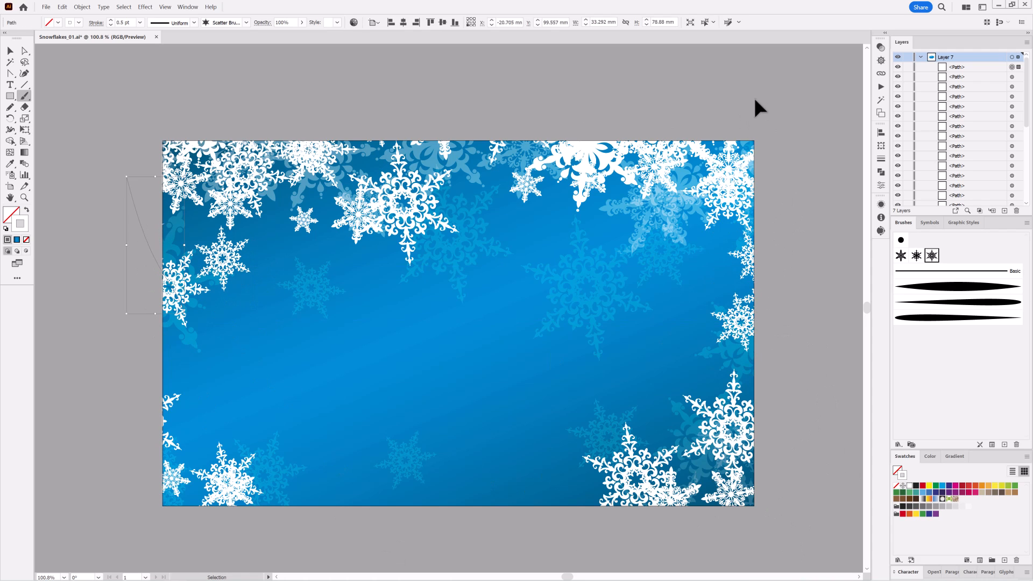
# Add a few separate snowflakes along the lower edge, using the first brush for the one near the bottom centre
pyautogui.click(338, 477)
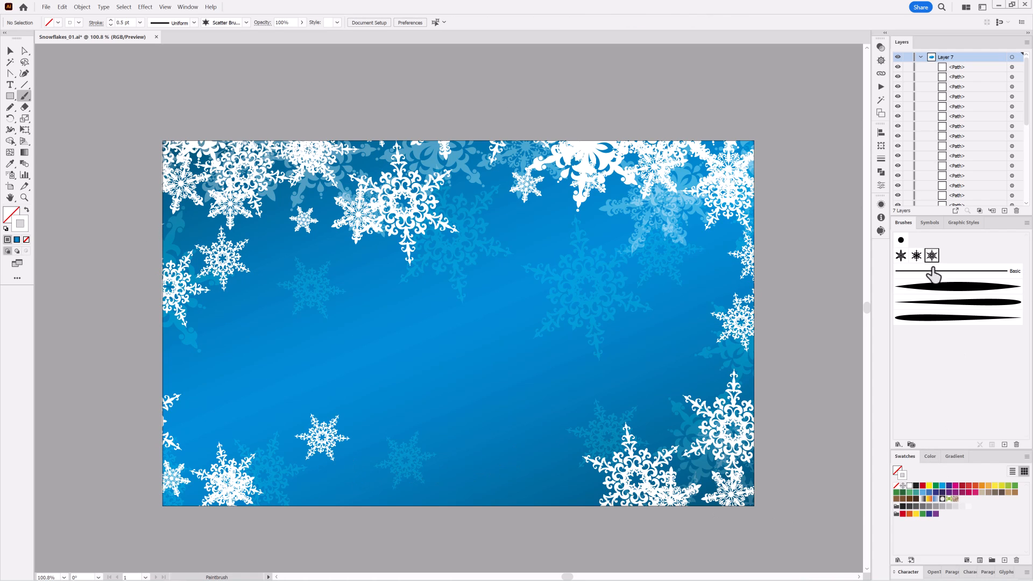
pyautogui.click(522, 455)
pyautogui.click(901, 255)
pyautogui.click(452, 474)
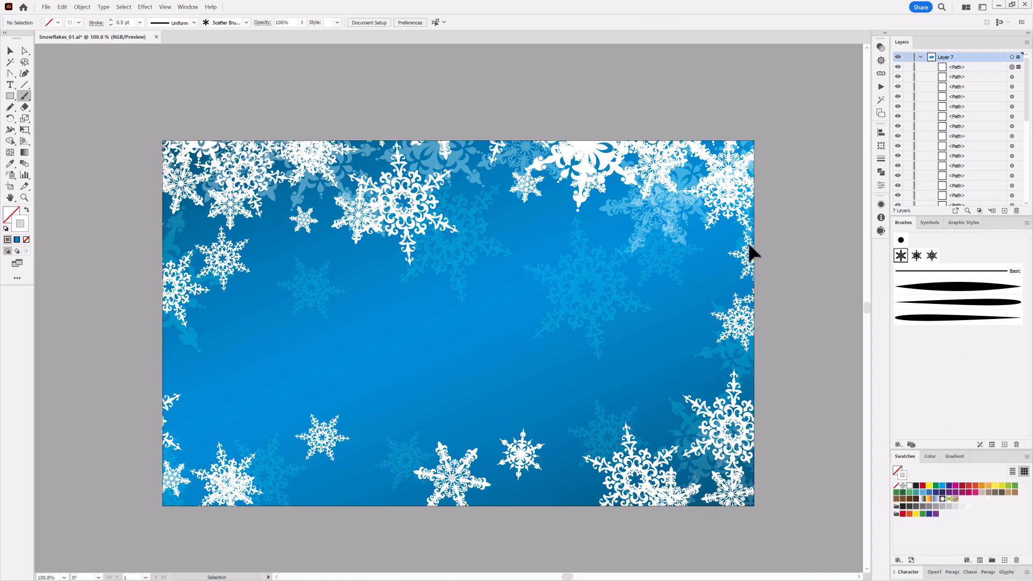
pyautogui.keyDown('ctrl'); pyautogui.click(841, 55); pyautogui.keyUp('ctrl')
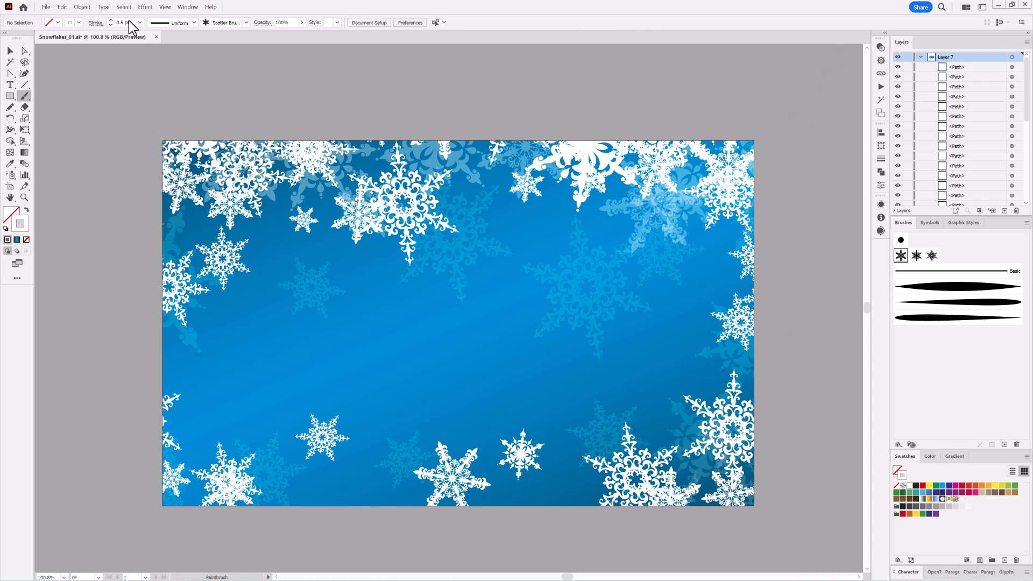
# Set the stroke to 0.25 pt and fill the top edge with small snowflakes using the second, first and third brushes
pyautogui.click(917, 255)
pyautogui.moveTo(450, 143); pyautogui.dragTo(771, 150)
pyautogui.click(900, 255)
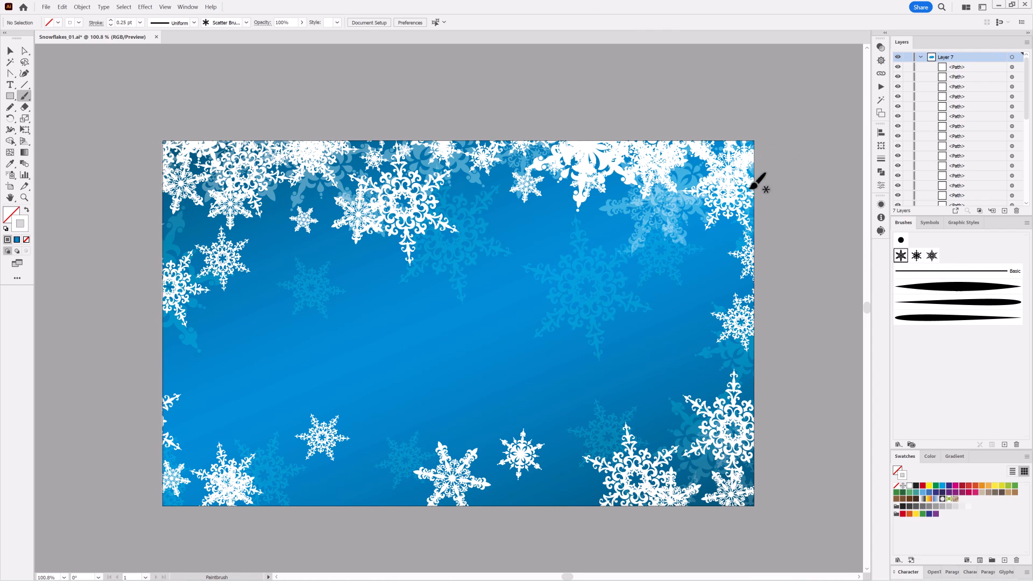
pyautogui.moveTo(363, 171); pyautogui.dragTo(355, 173)
pyautogui.click(932, 255)
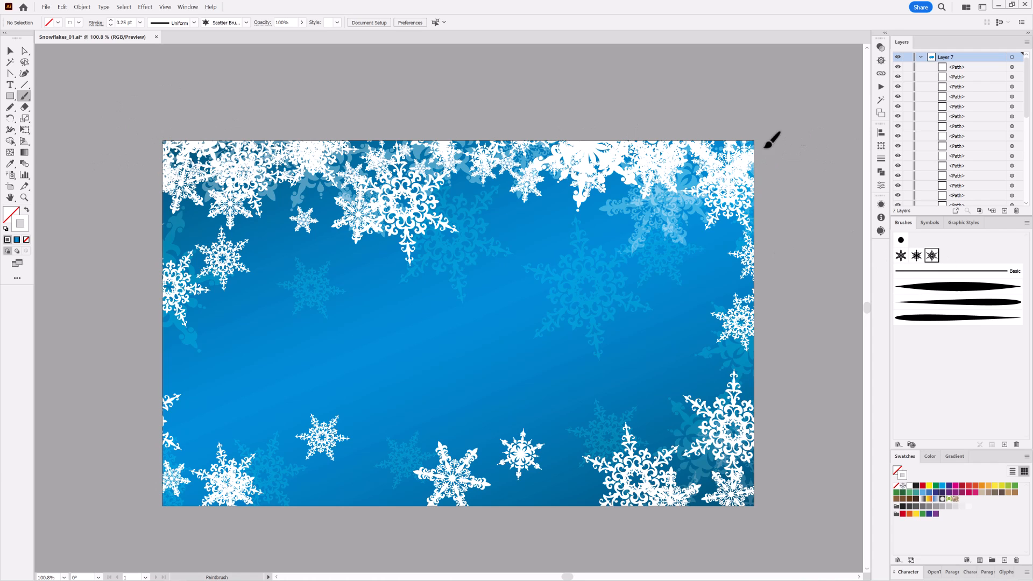
pyautogui.moveTo(161, 141); pyautogui.dragTo(86, 184)
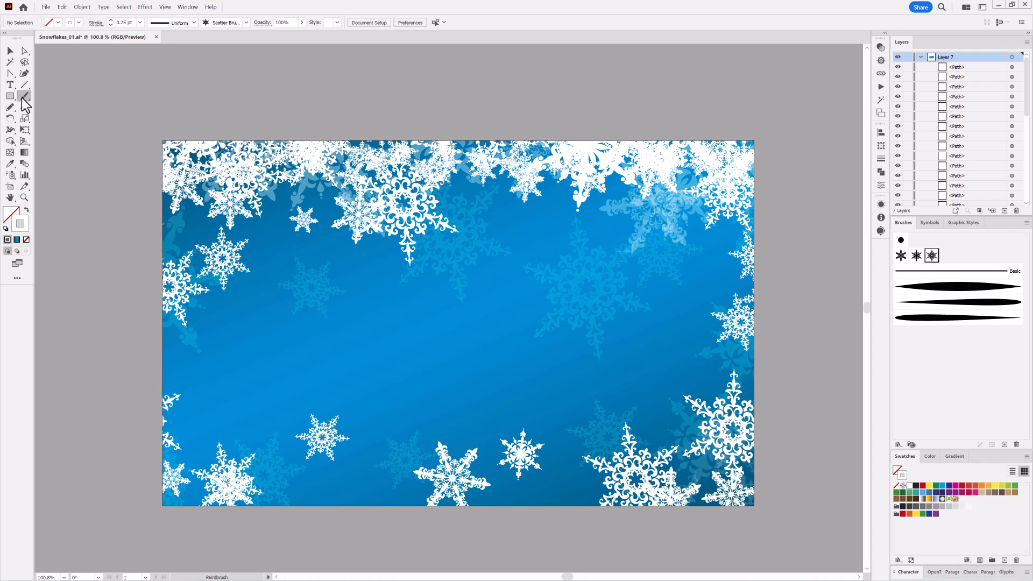
# Draw a circle about 98 mm wide over the right half of the background and fill it with a white-to-black radial gradient
pyautogui.moveTo(9, 96); pyautogui.dragTo(40, 118)
pyautogui.moveTo(480, 230); pyautogui.dragTo(651, 400)
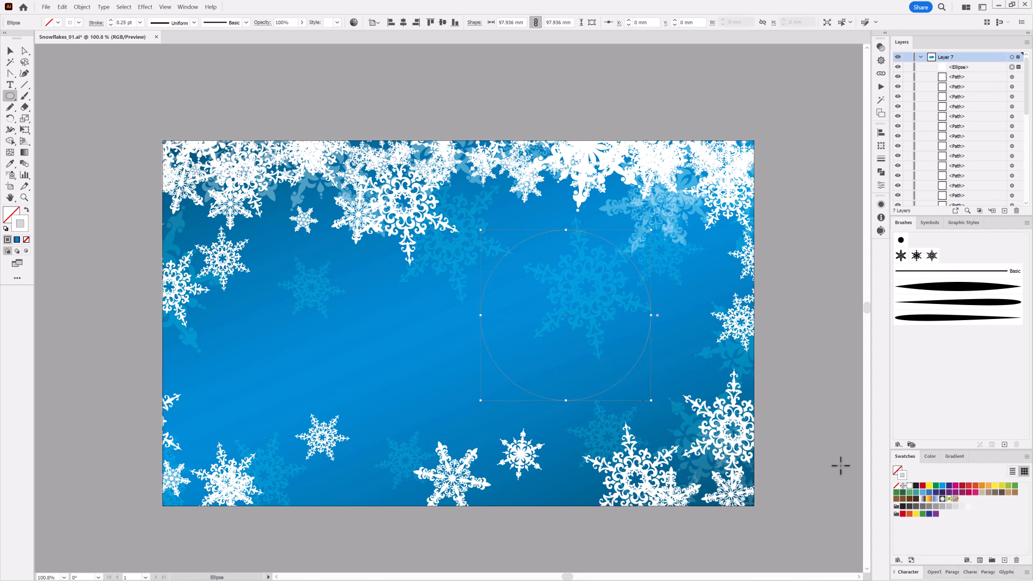
pyautogui.click(896, 493)
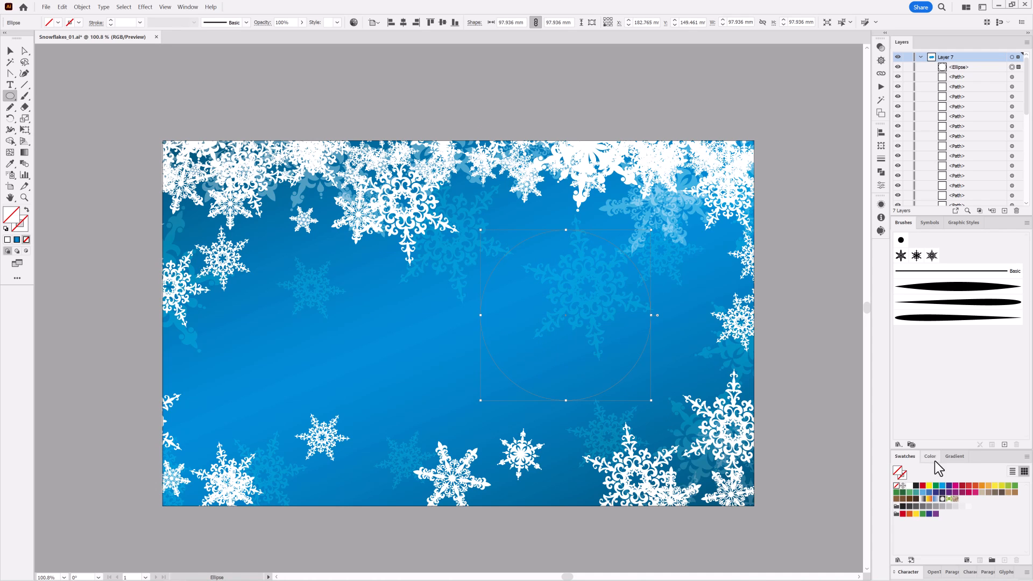
pyautogui.click(956, 457)
pyautogui.click(908, 475)
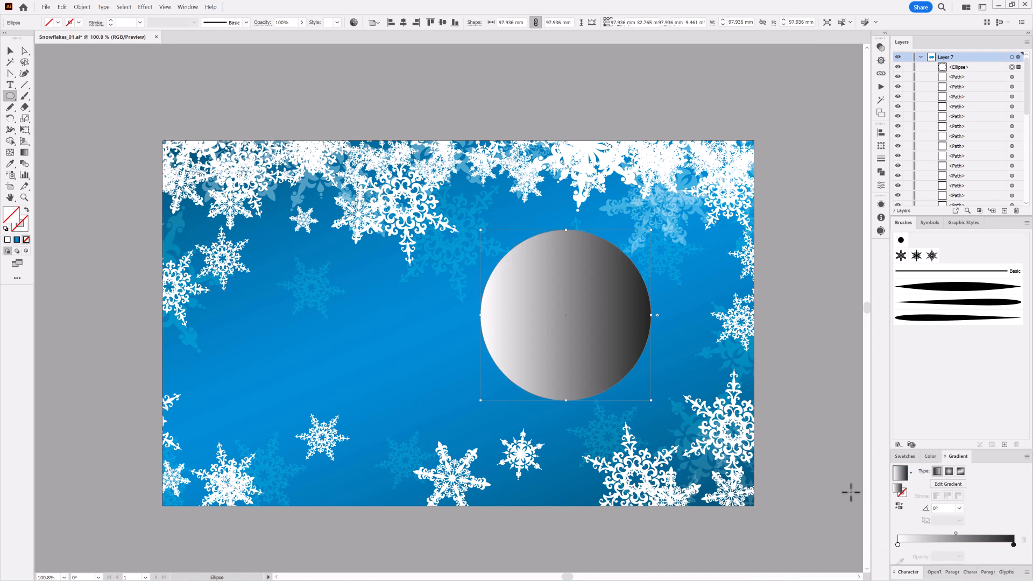
pyautogui.click(949, 460)
# Set the gradient circle's blending mode to Screen
pyautogui.click(881, 47)
pyautogui.click(785, 57)
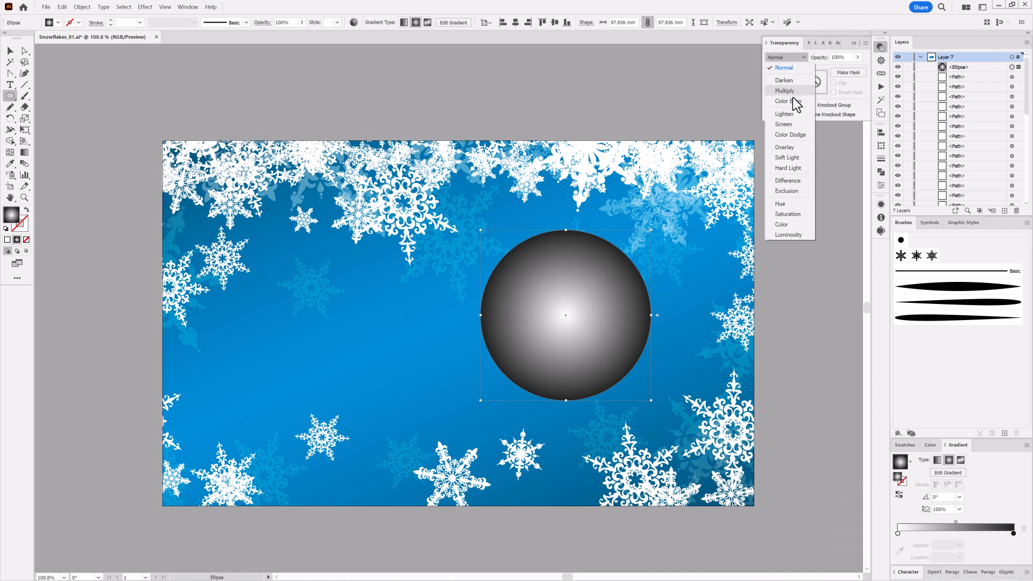
pyautogui.click(791, 128)
# Make the circle gradient's dark stop pure black at about 98.4% and move the midpoint to about 40.17%
pyautogui.click(1014, 534)
pyautogui.doubleClick(1014, 533)
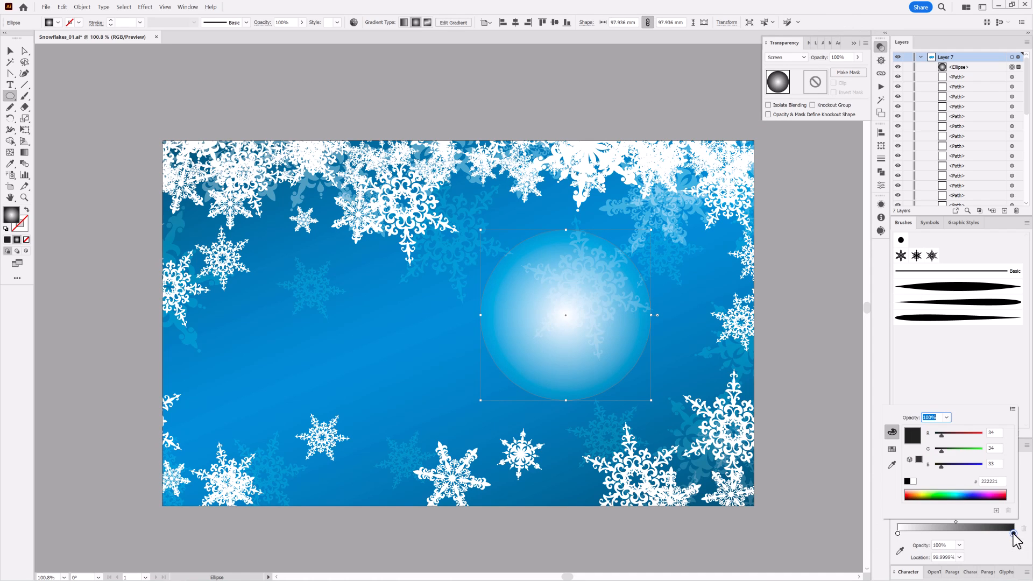
pyautogui.click(908, 481)
pyautogui.moveTo(957, 522); pyautogui.dragTo(946, 527)
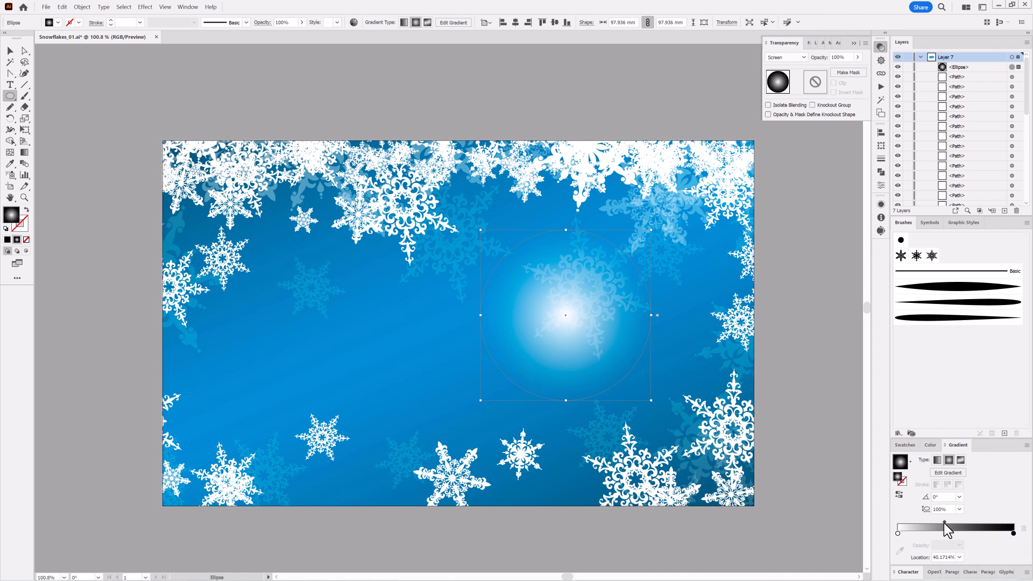
pyautogui.moveTo(1013, 534); pyautogui.dragTo(1011, 534)
# Enlarge the glow circle and place copies in the upper-left, lower-left and lower-right areas of the artwork
pyautogui.press('e')
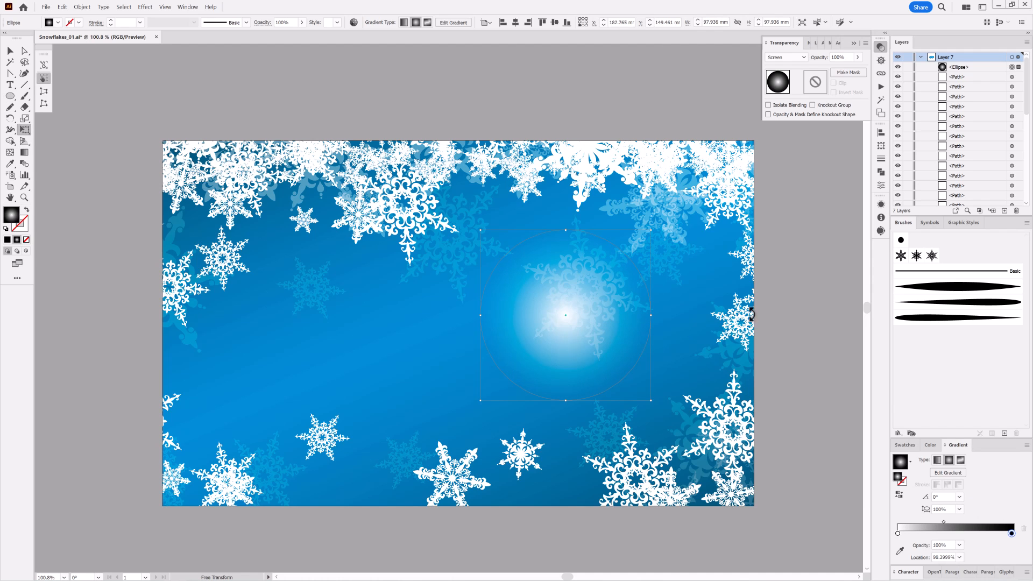
pyautogui.moveTo(482, 366); pyautogui.dragTo(308, 469)
pyautogui.moveTo(308, 469); pyautogui.dragTo(308, 469)
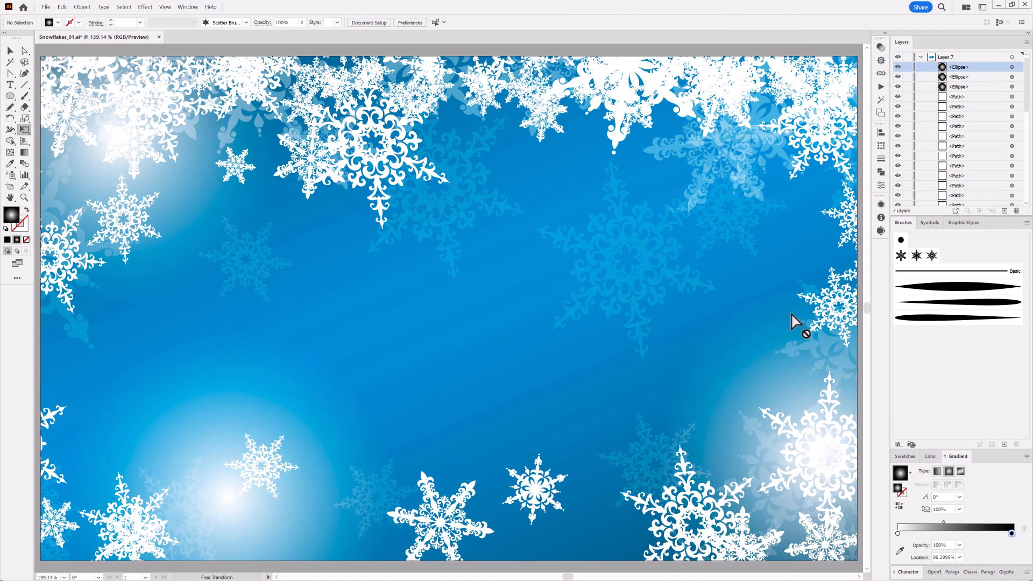
# Duplicate the locked background gradient rectangle at the bottom of Layer 7, unlock the copy, and select it
pyautogui.moveTo(1026, 79); pyautogui.dragTo(1026, 172)
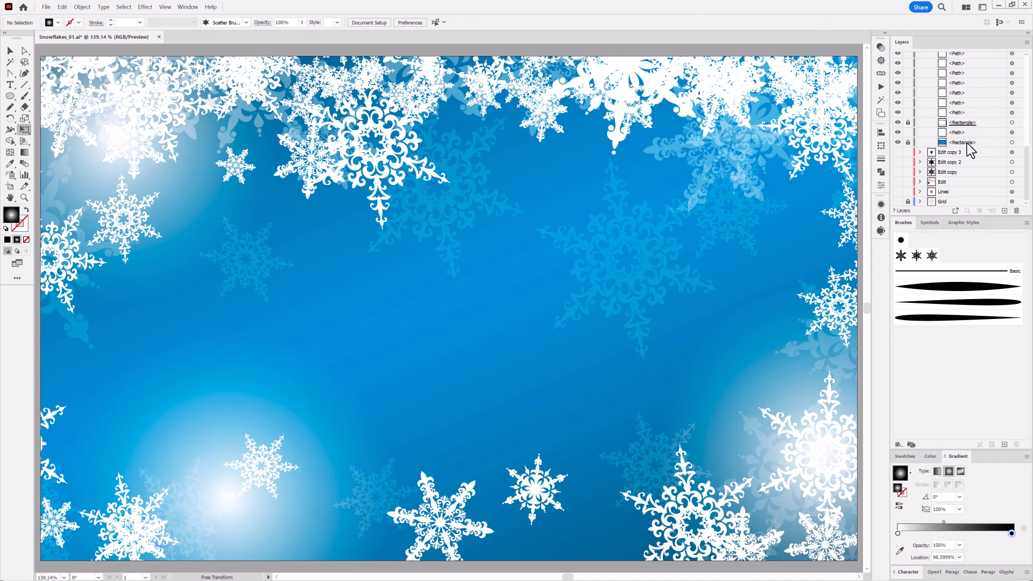
pyautogui.moveTo(975, 143); pyautogui.dragTo(910, 163)
pyautogui.click(997, 143)
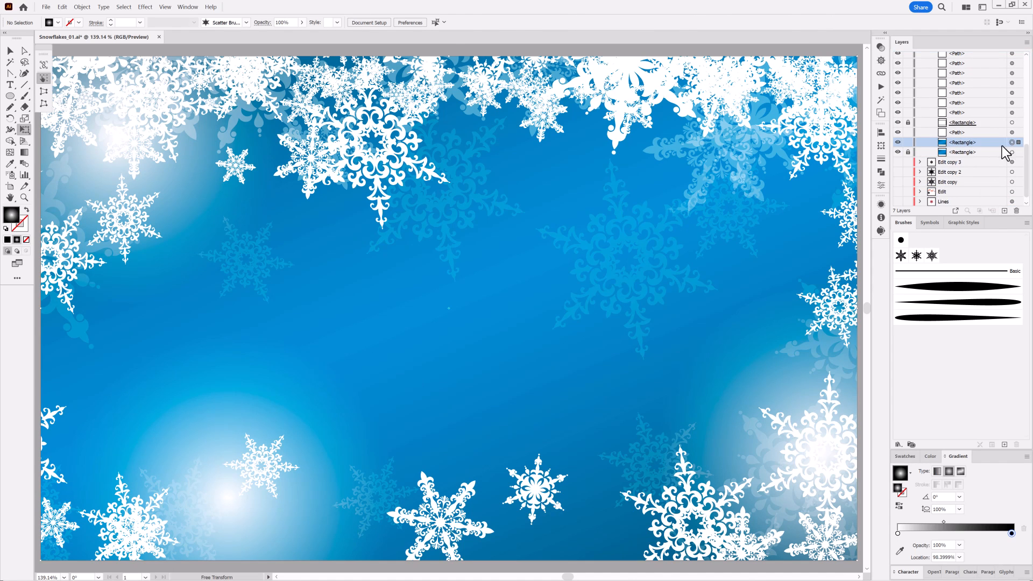
# Bring the duplicated gradient rectangle to the front of the artwork and set its blending mode to Multiply
pyautogui.rightClick(711, 212)
pyautogui.moveTo(777, 398)
pyautogui.click(835, 396)
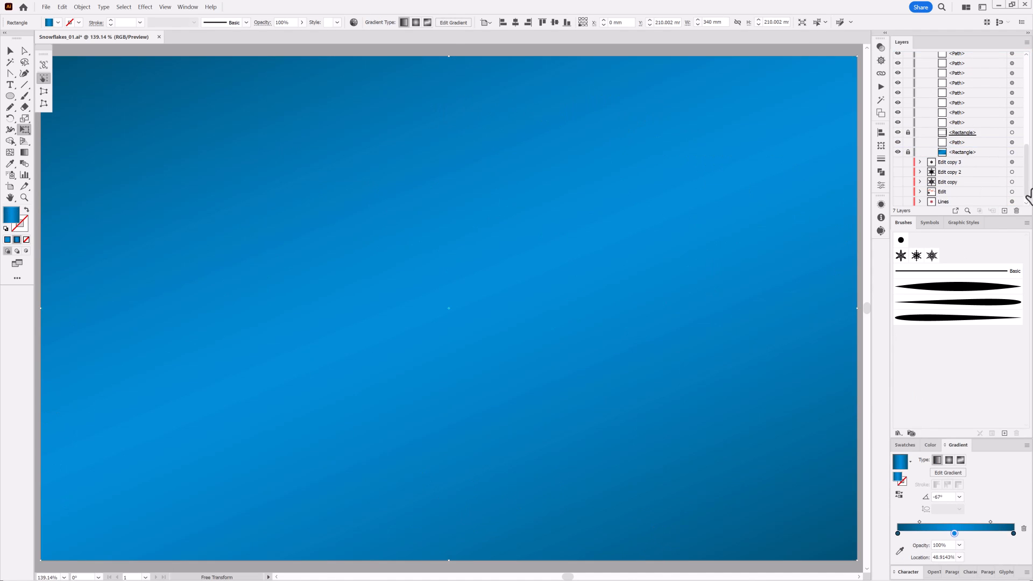
pyautogui.scroll(10, 969, 108)
pyautogui.click(881, 47)
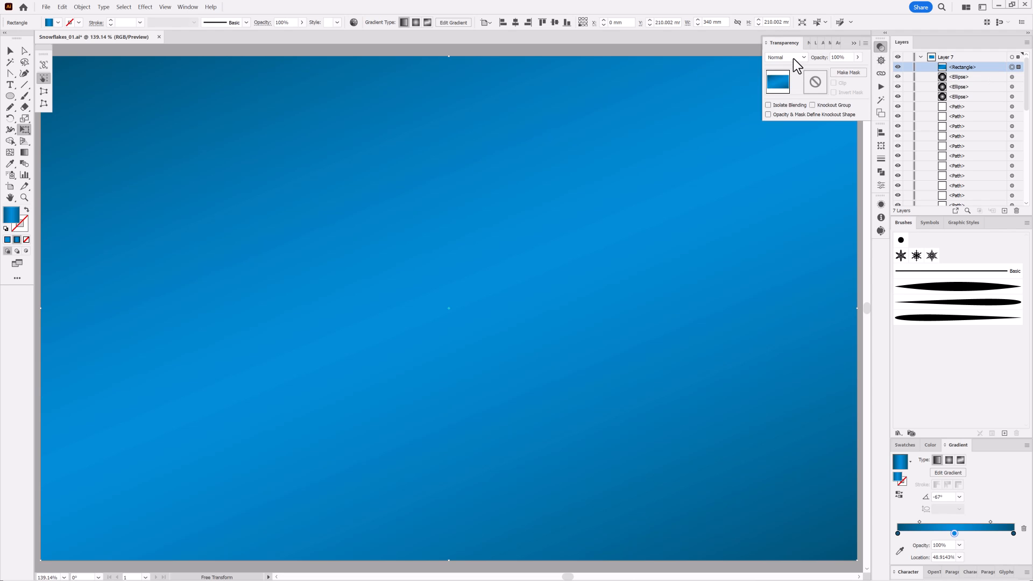
pyautogui.click(787, 57)
pyautogui.click(785, 80)
# Remove the first dark stop from the rectangle's gradient, move the blue stop to 0%, and make the gradient radial
pyautogui.moveTo(898, 534); pyautogui.dragTo(899, 554)
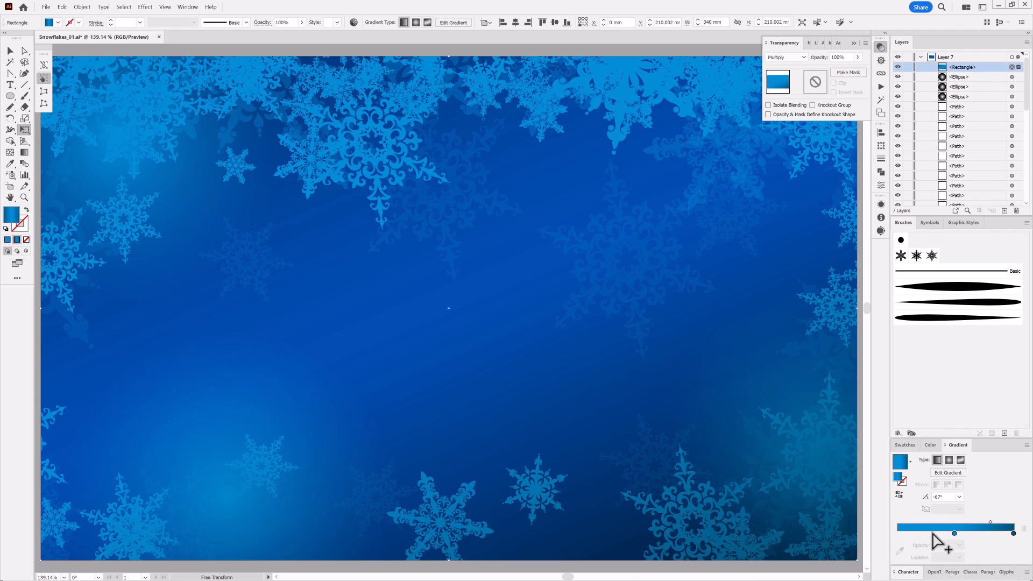
pyautogui.moveTo(955, 533); pyautogui.dragTo(881, 538)
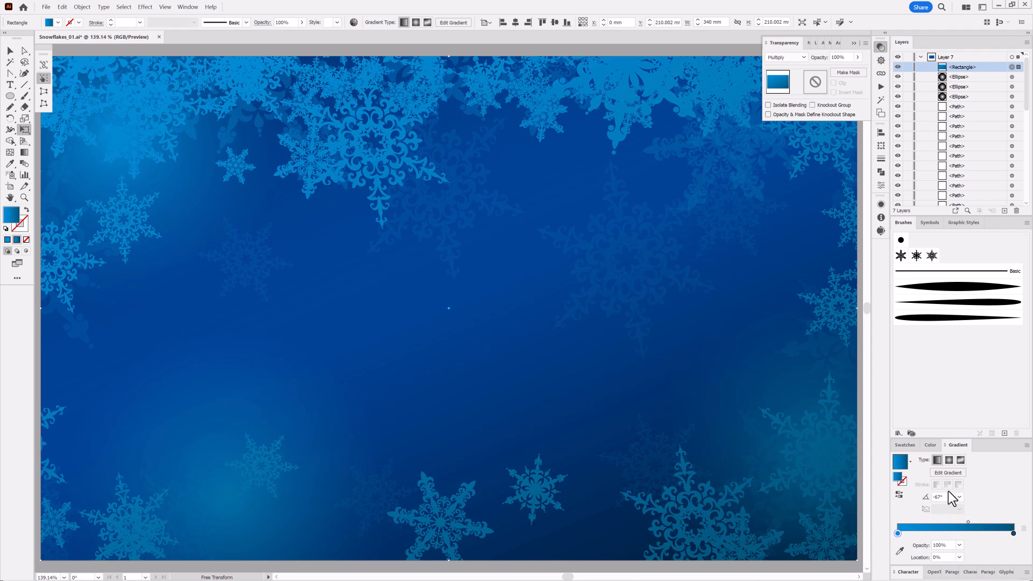
pyautogui.click(949, 461)
# Set the opacity of the radial gradient's dark end stop to 0%
pyautogui.doubleClick(1014, 534)
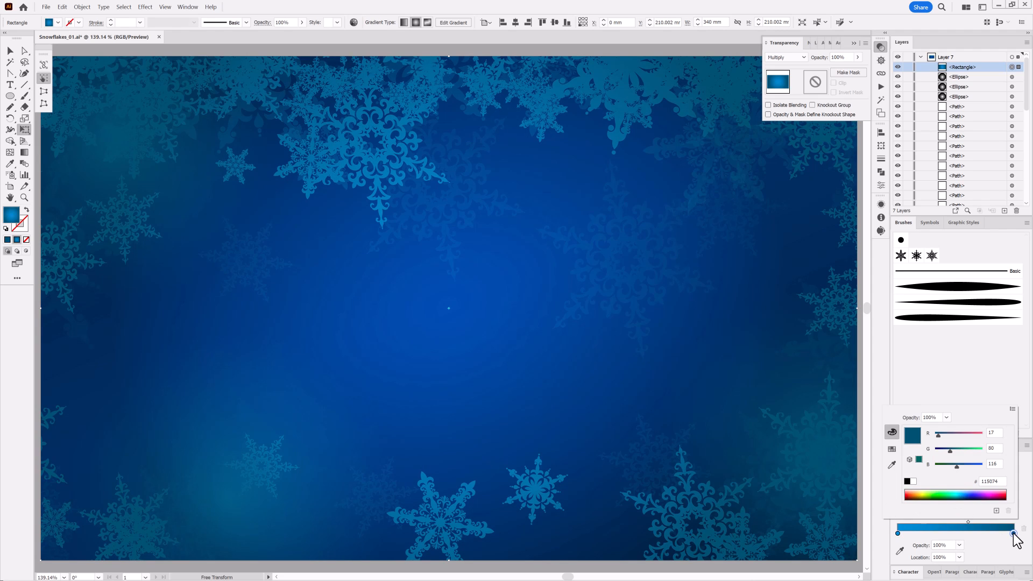
pyautogui.click(959, 545)
pyautogui.click(975, 438)
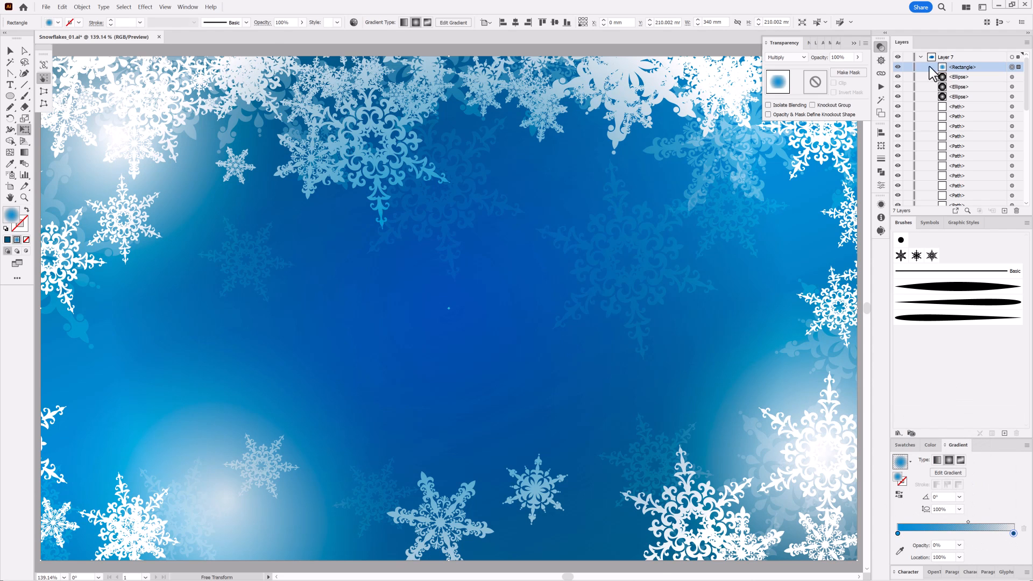
# Toggle the Multiply rectangle's visibility to compare its effect, and move it below the three glow ellipses in Layer 7
pyautogui.click(897, 67)
pyautogui.click(897, 67)
pyautogui.moveTo(947, 67); pyautogui.dragTo(968, 101)
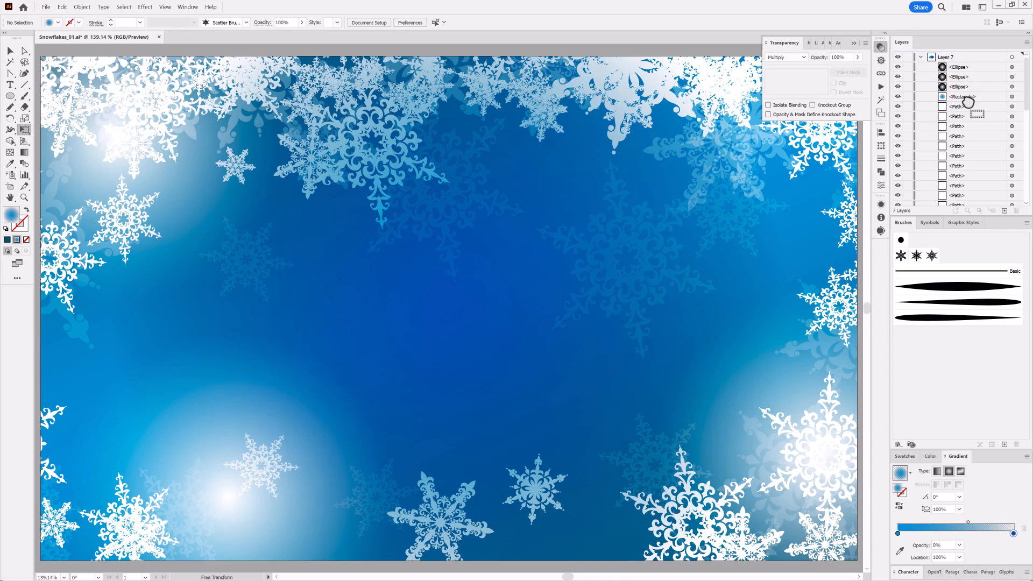